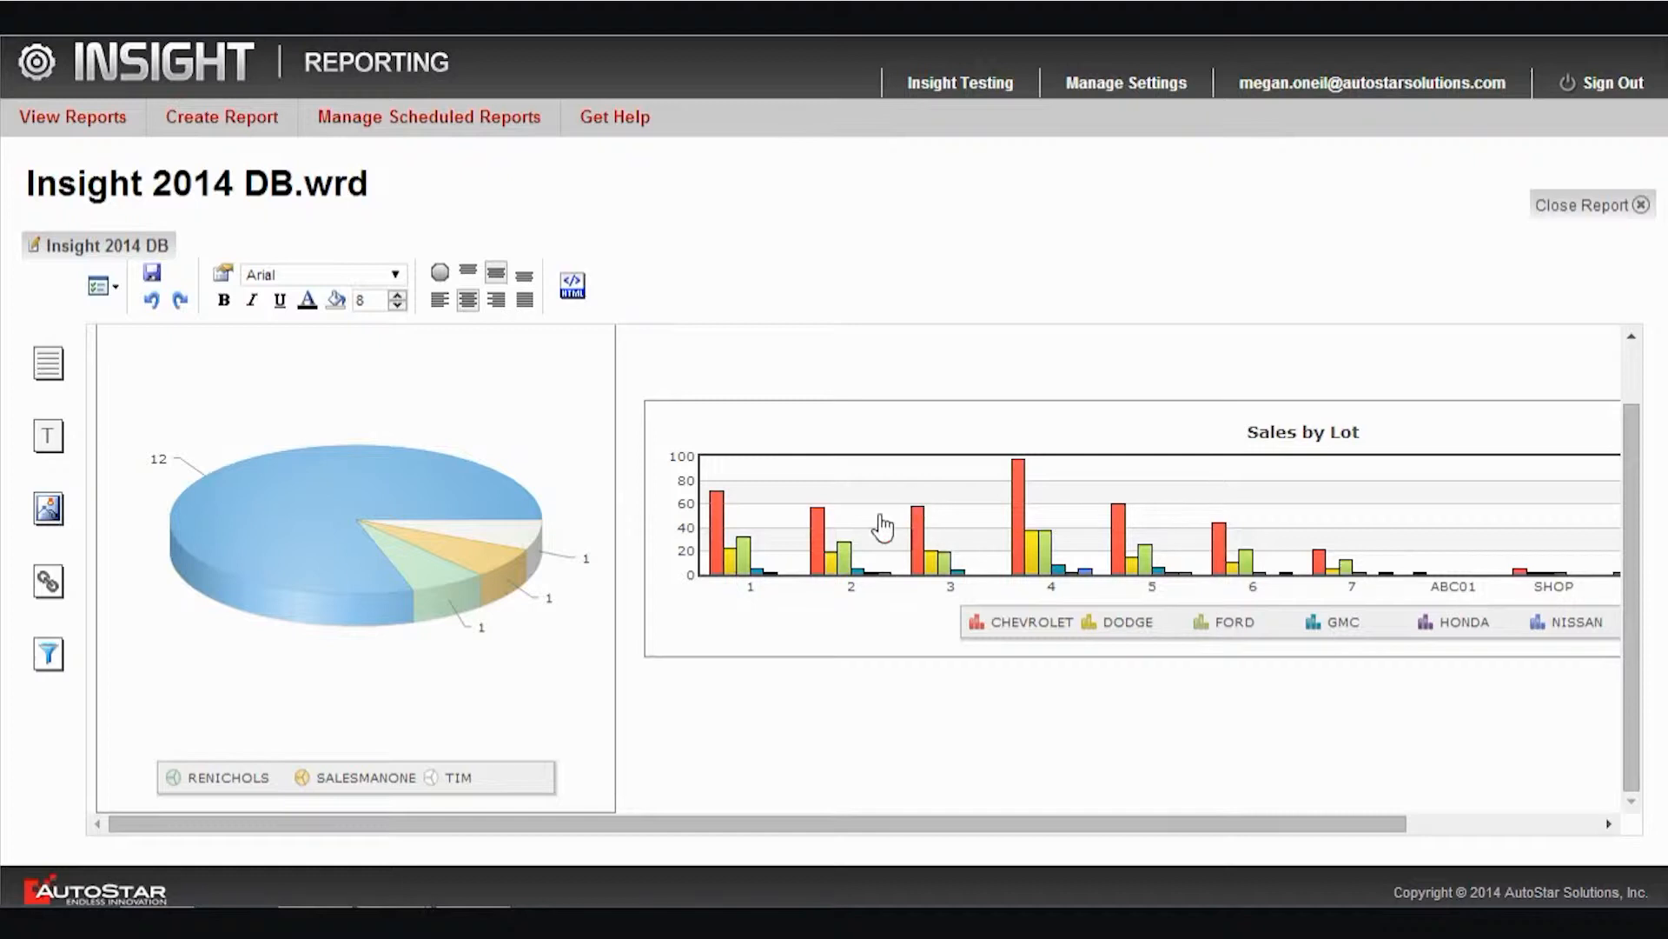
click(598, 436)
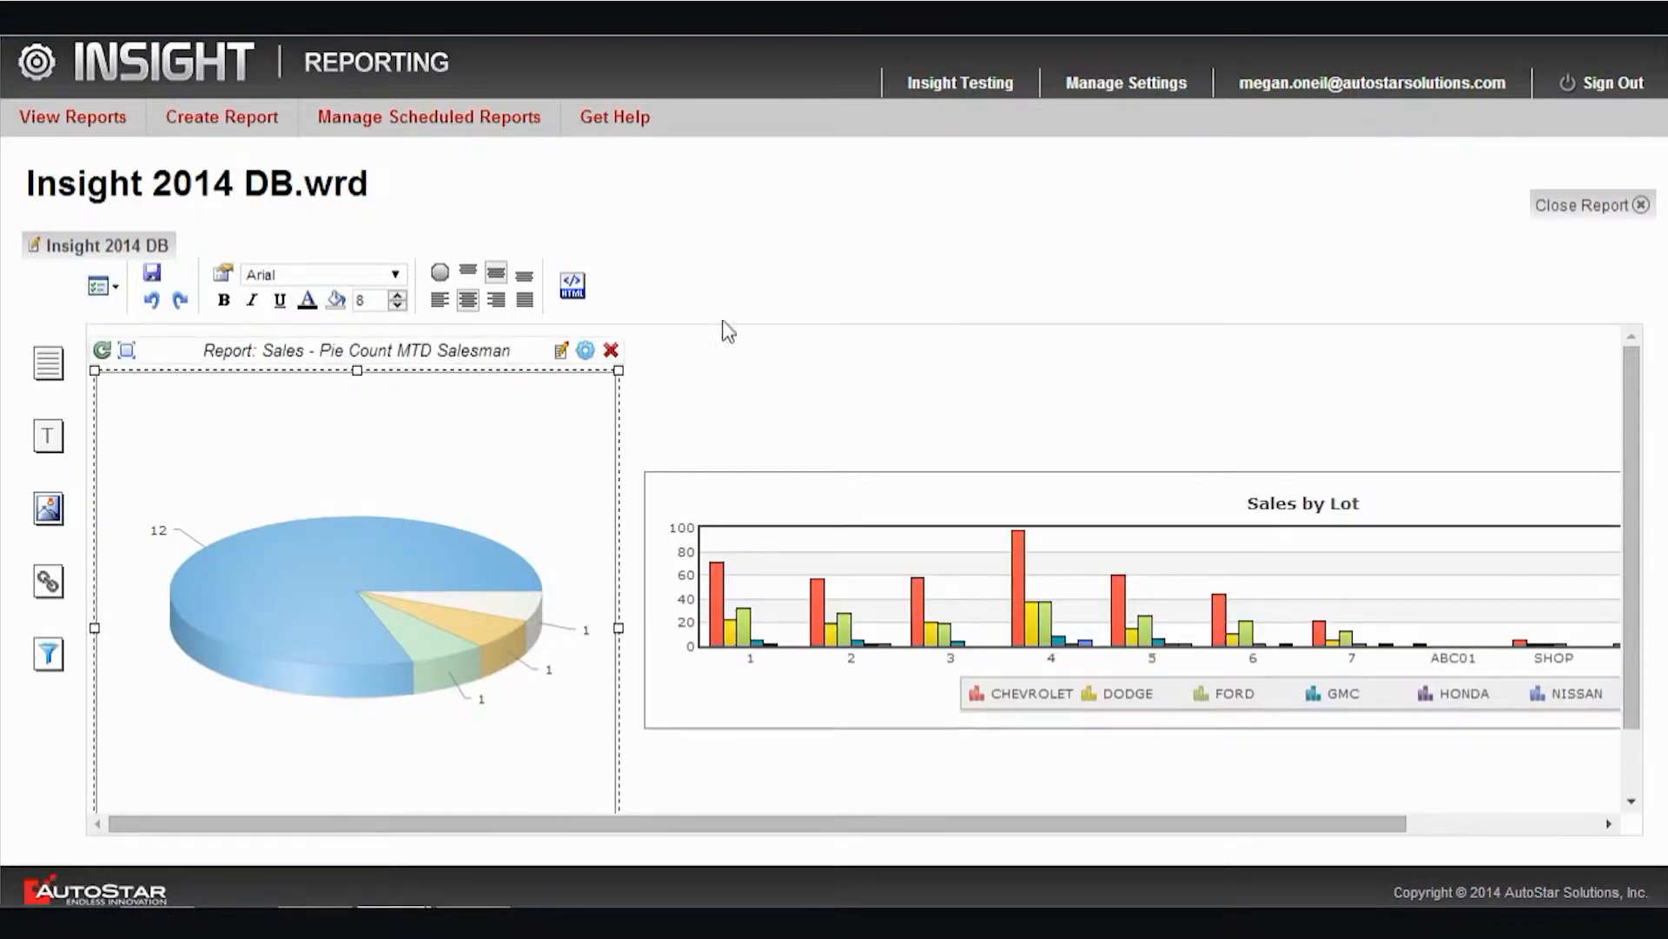
click(797, 389)
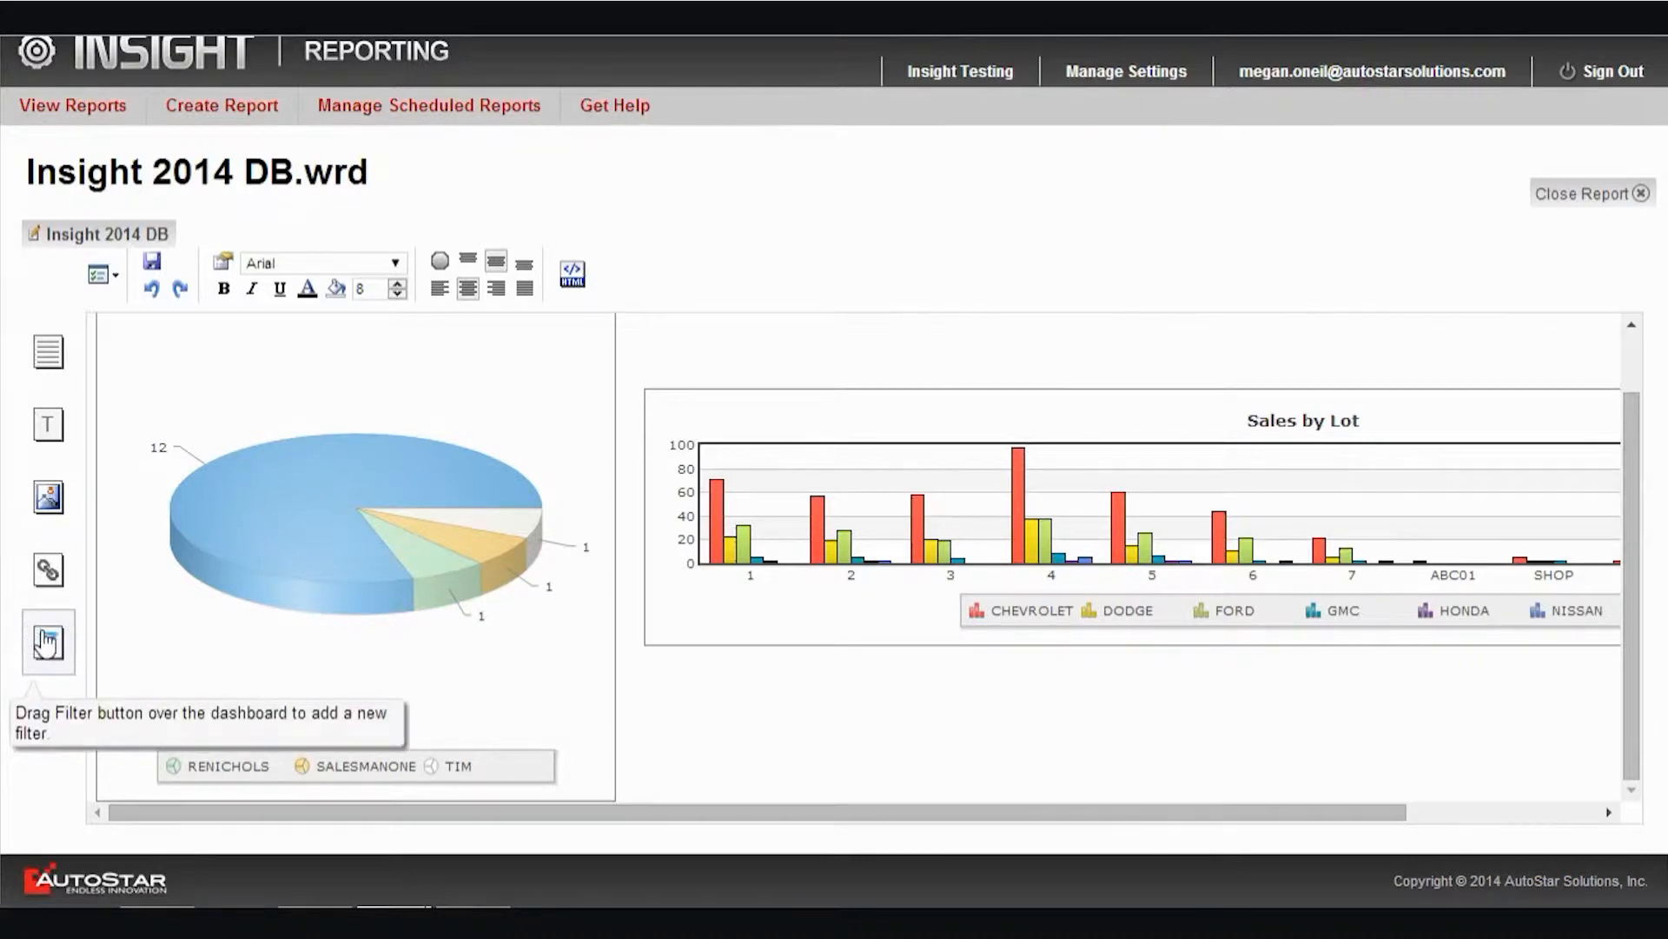
Add a filter below the Sales by Lot chart that controls Insight 2014 Sales Graph, with value CI_Lot_Code and type Single Choice
drag(47, 643, 1235, 517)
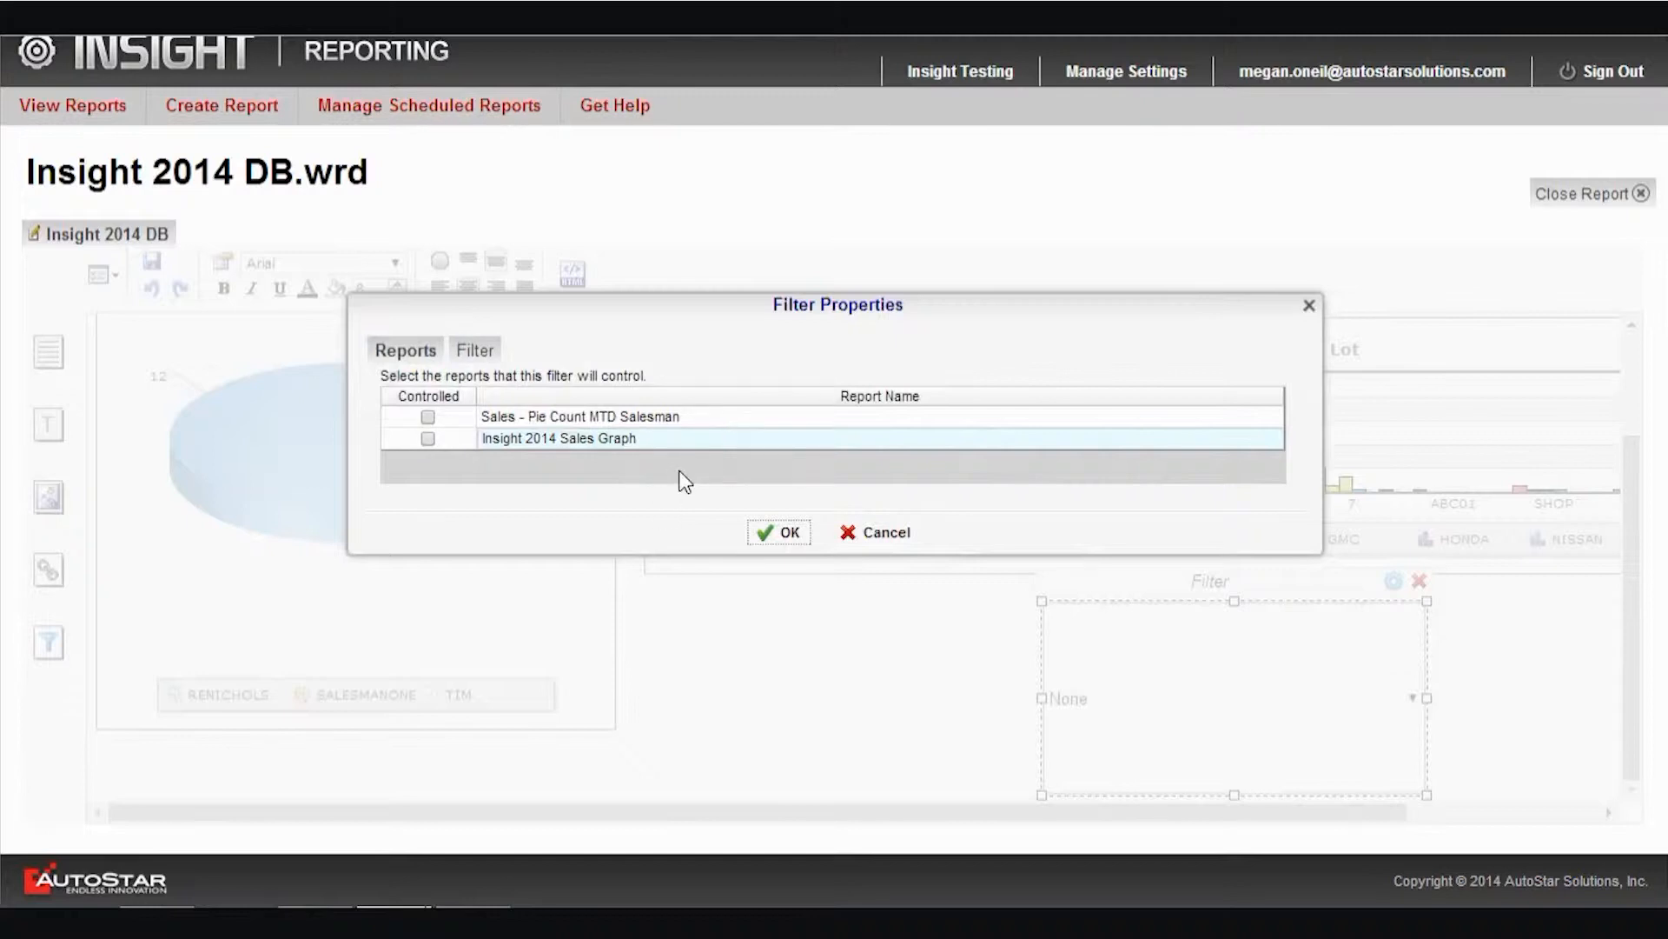
click(428, 438)
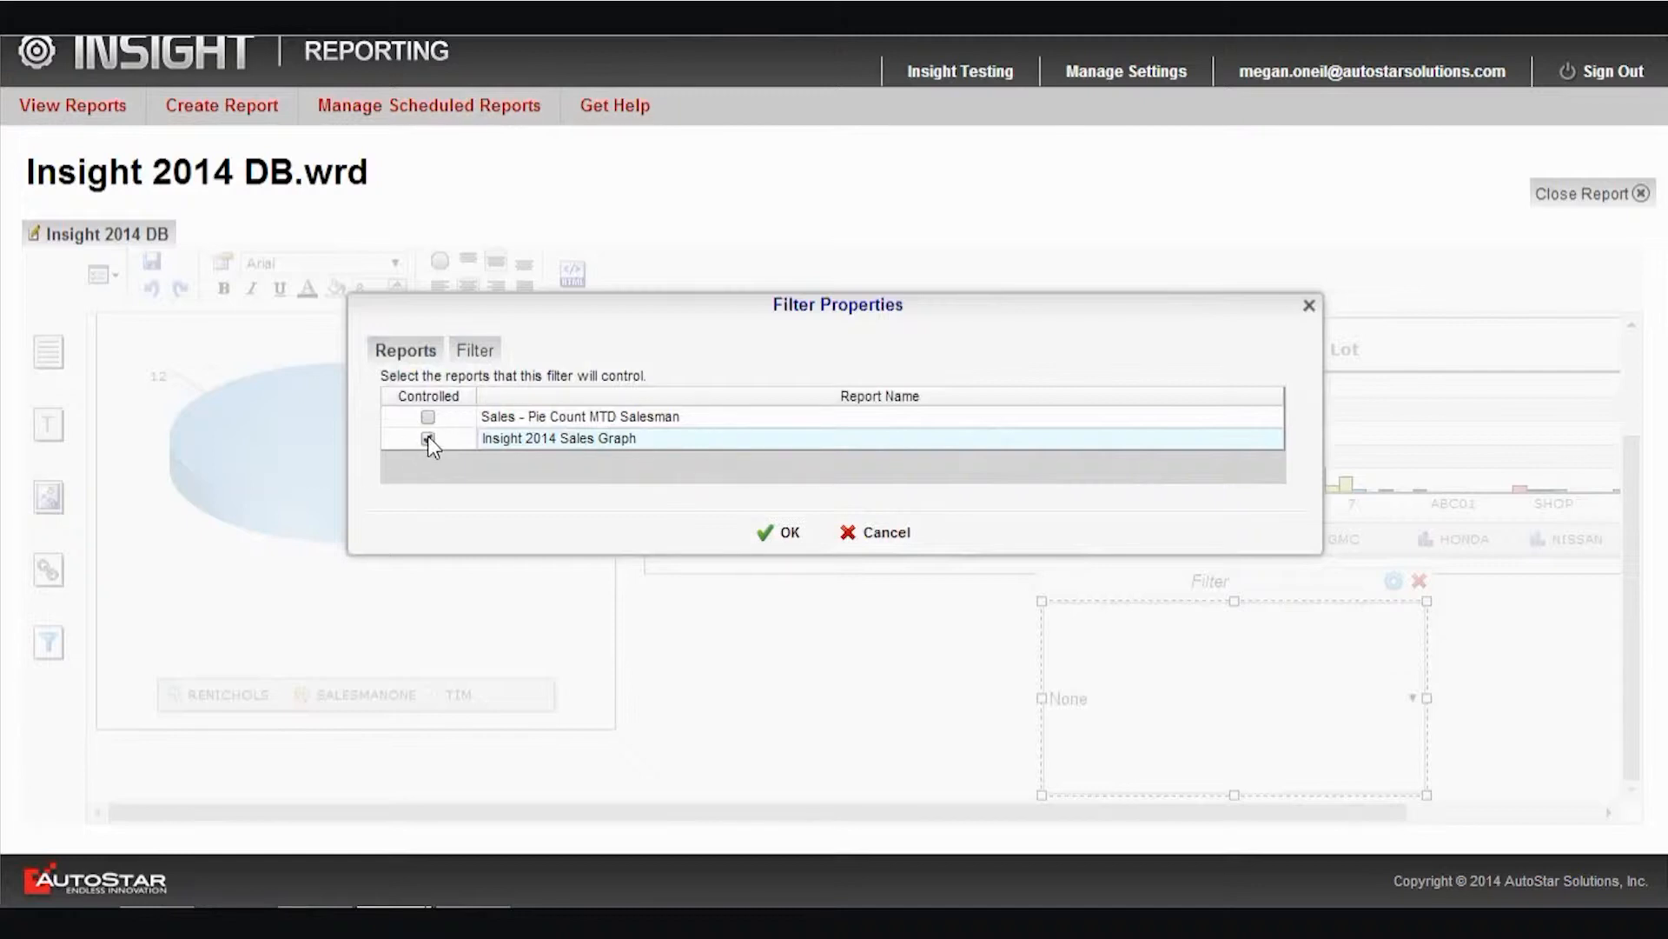
click(477, 351)
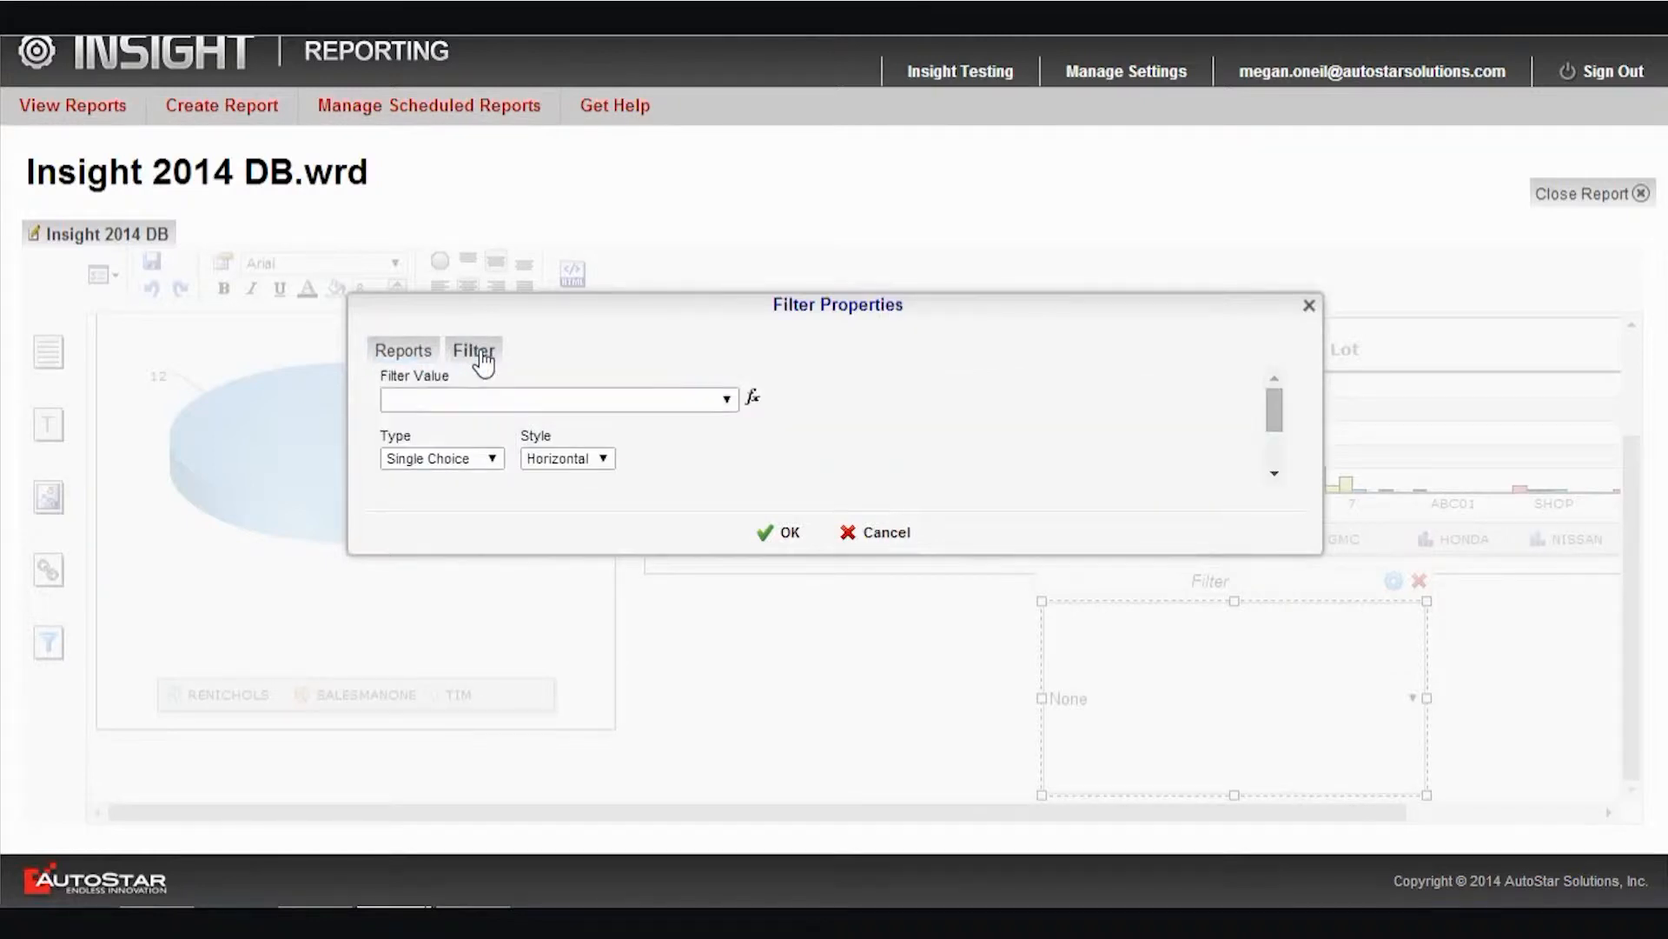
click(729, 399)
scroll(590, 487, down, 20)
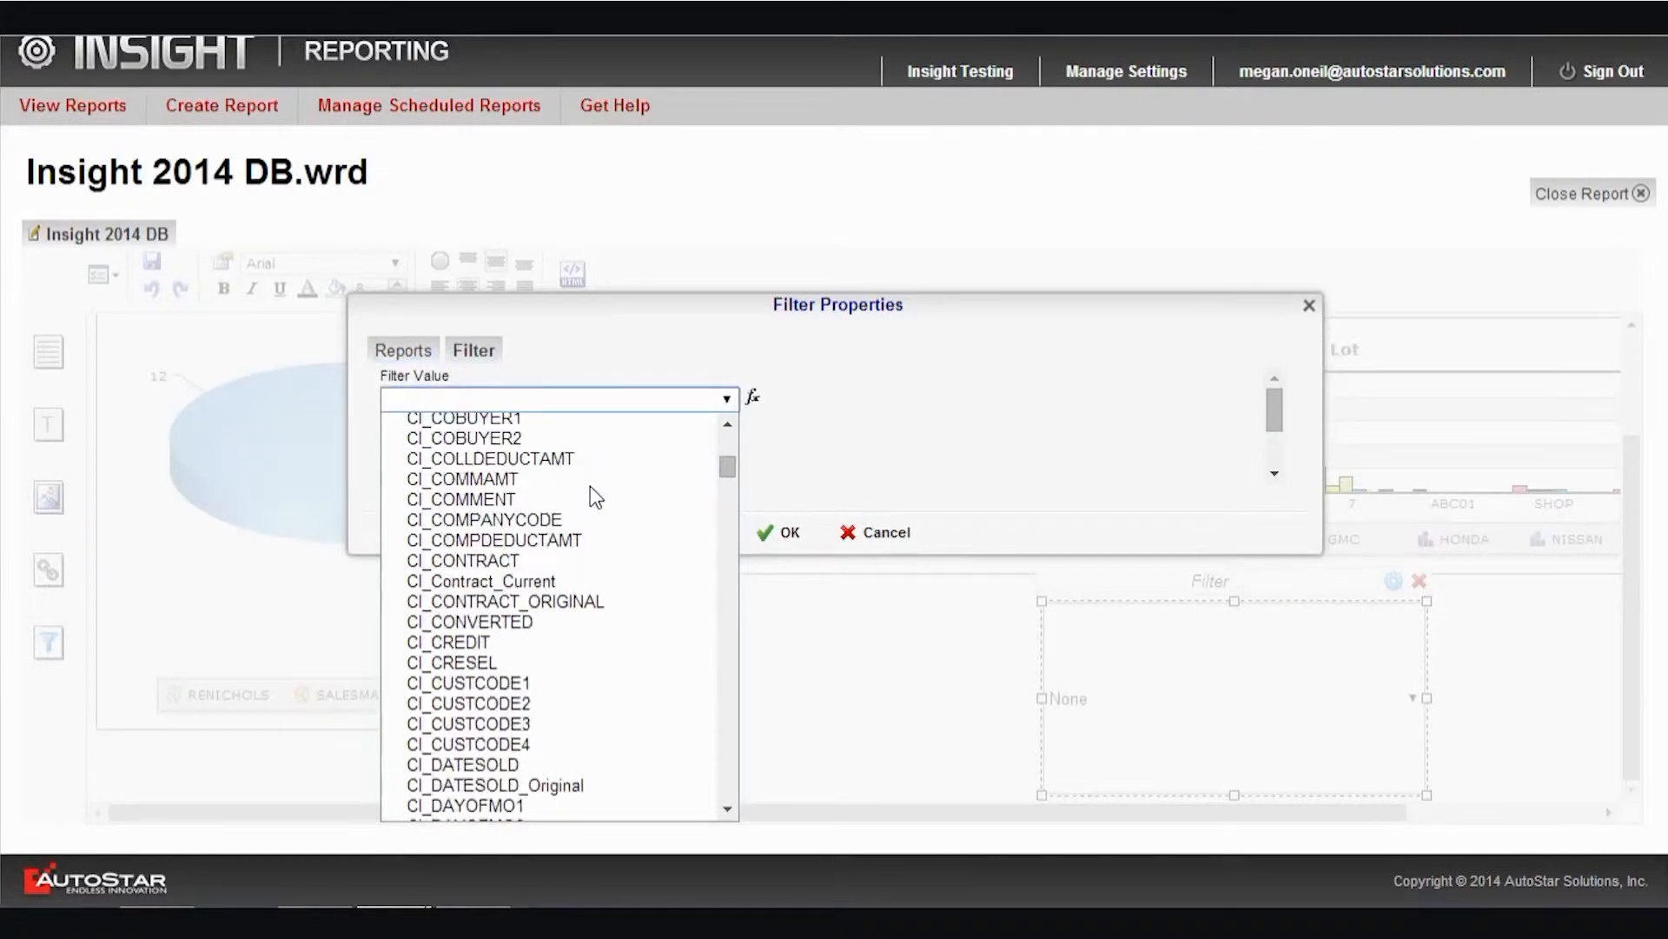
scroll(591, 492, down, 20)
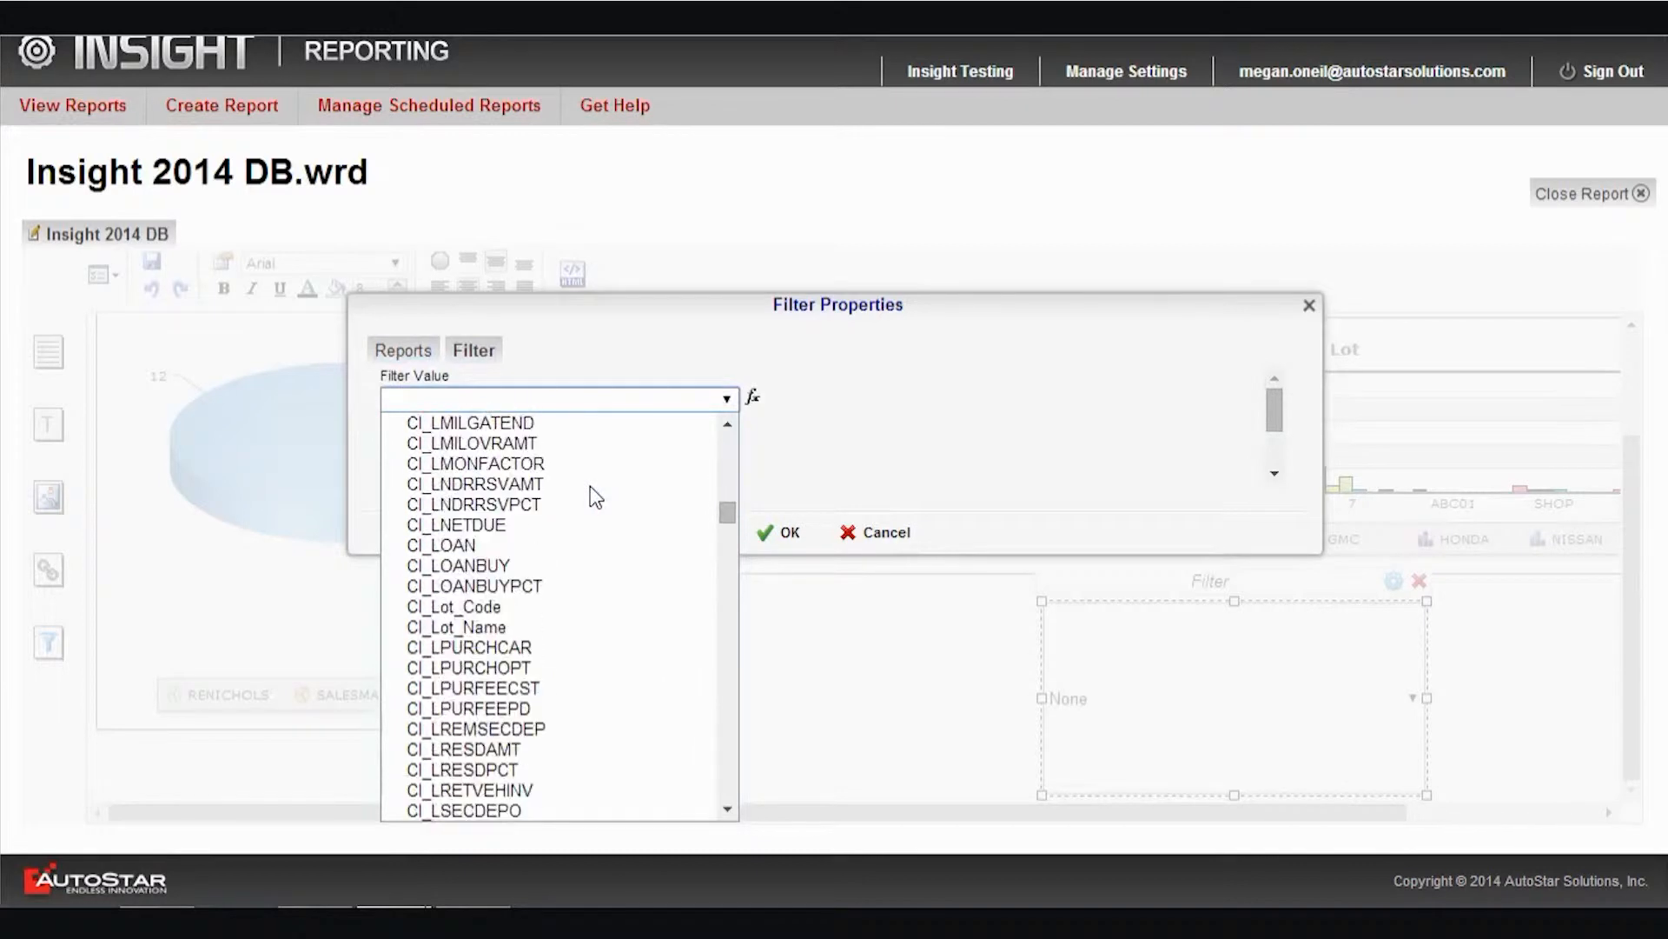
click(530, 607)
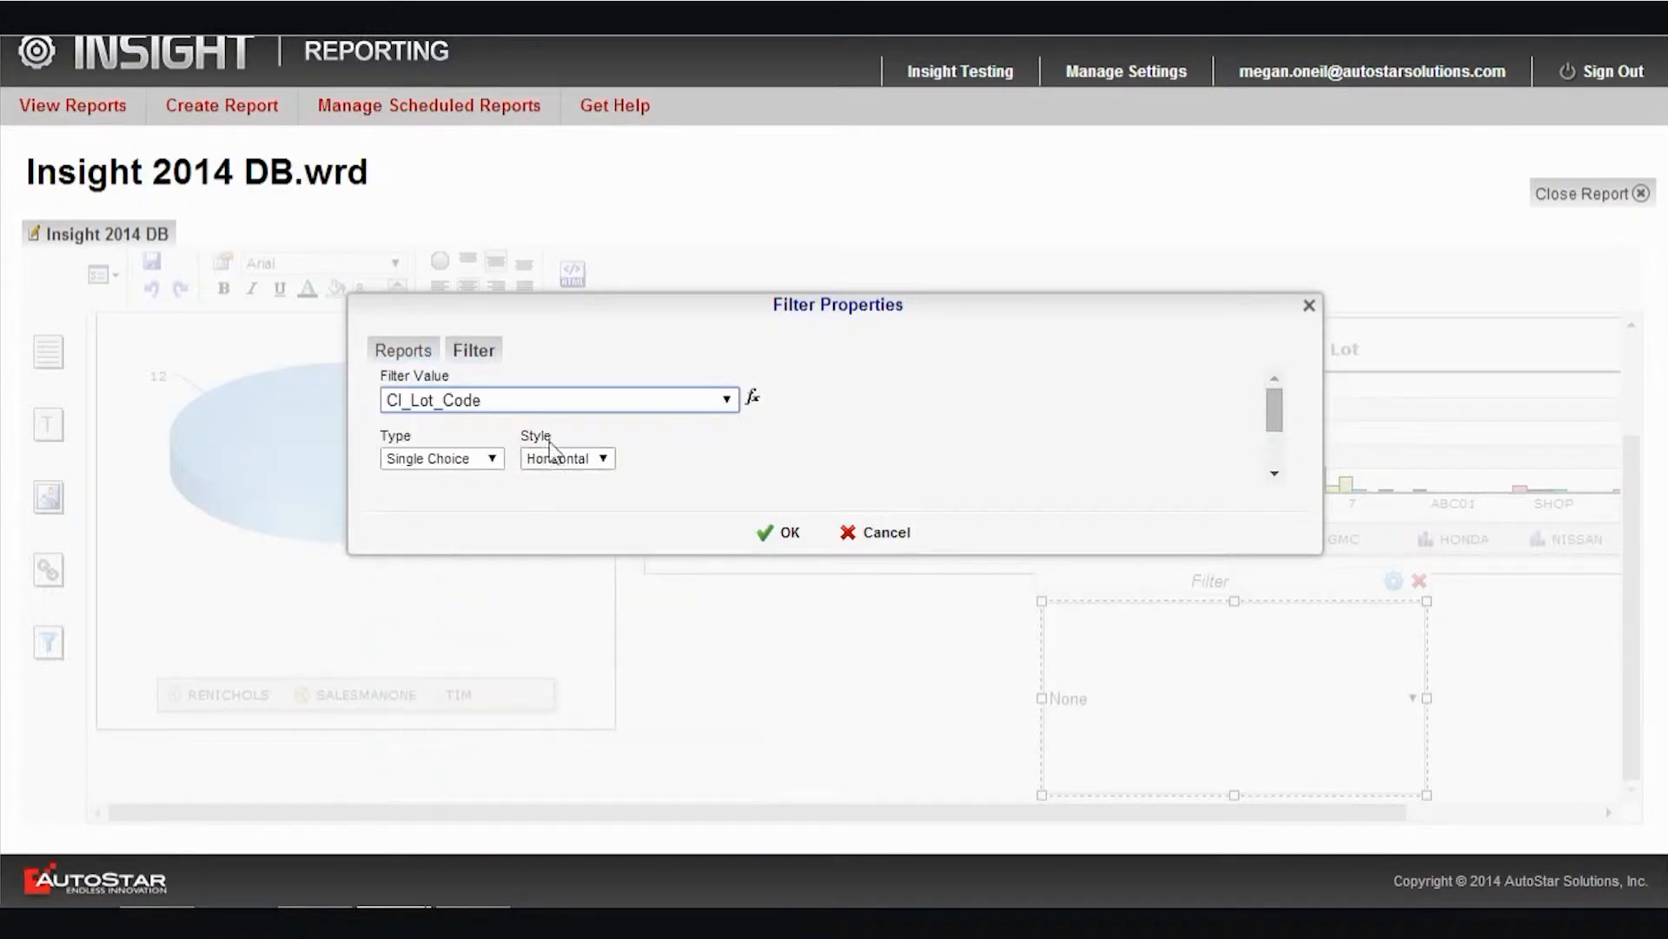
click(492, 458)
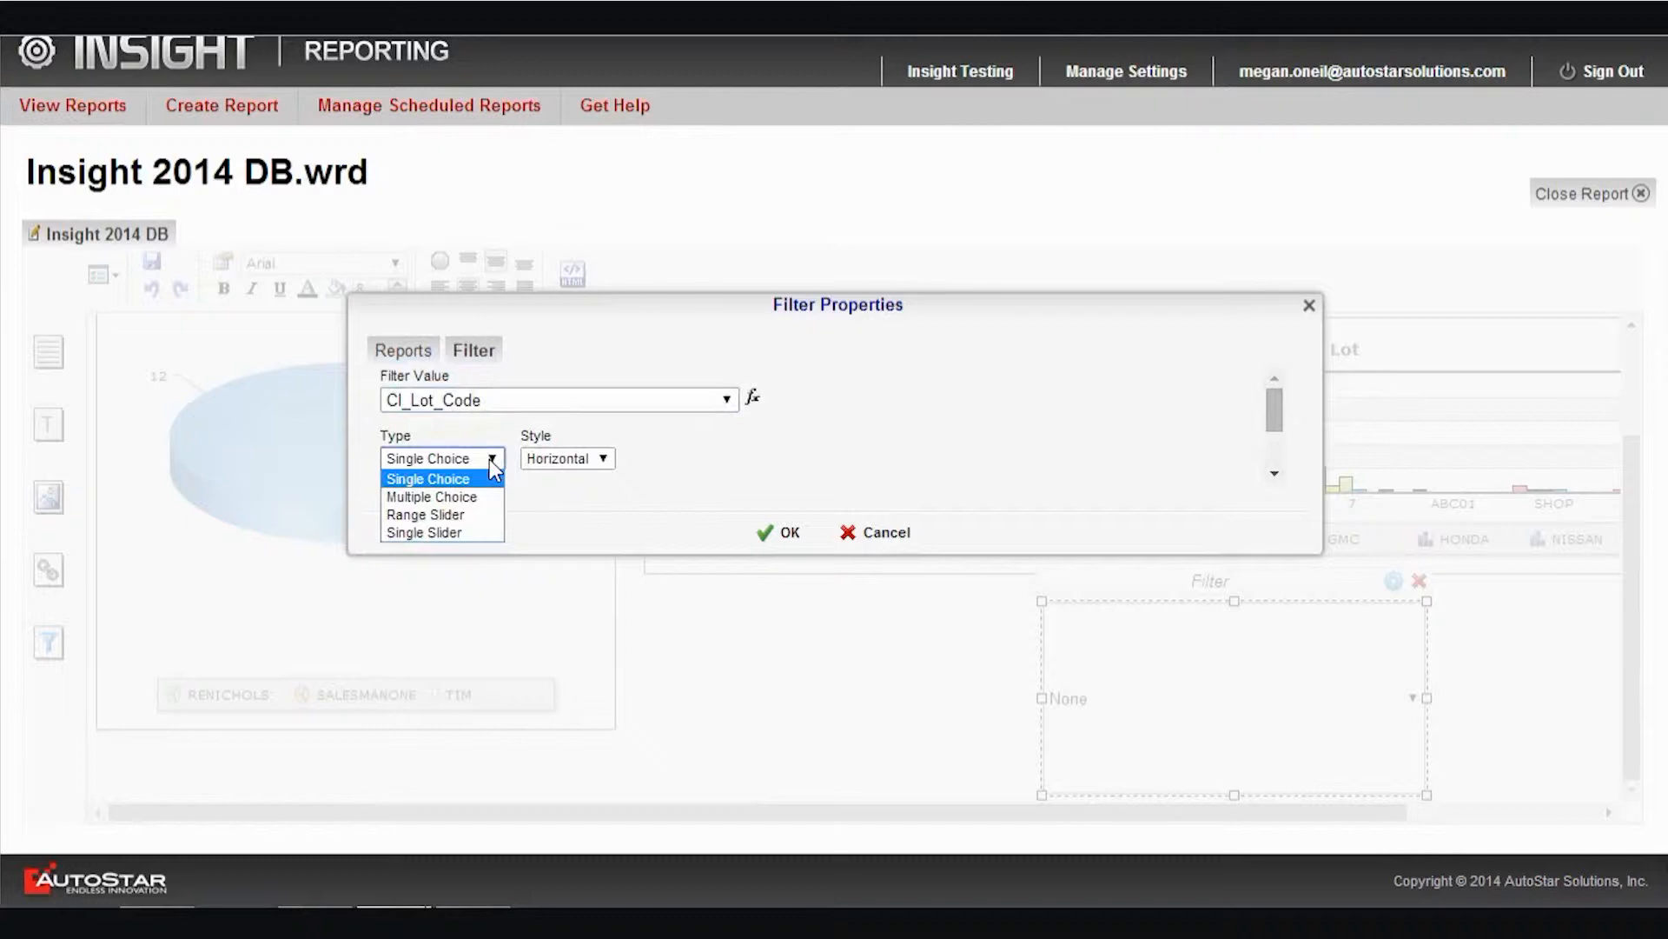
click(443, 479)
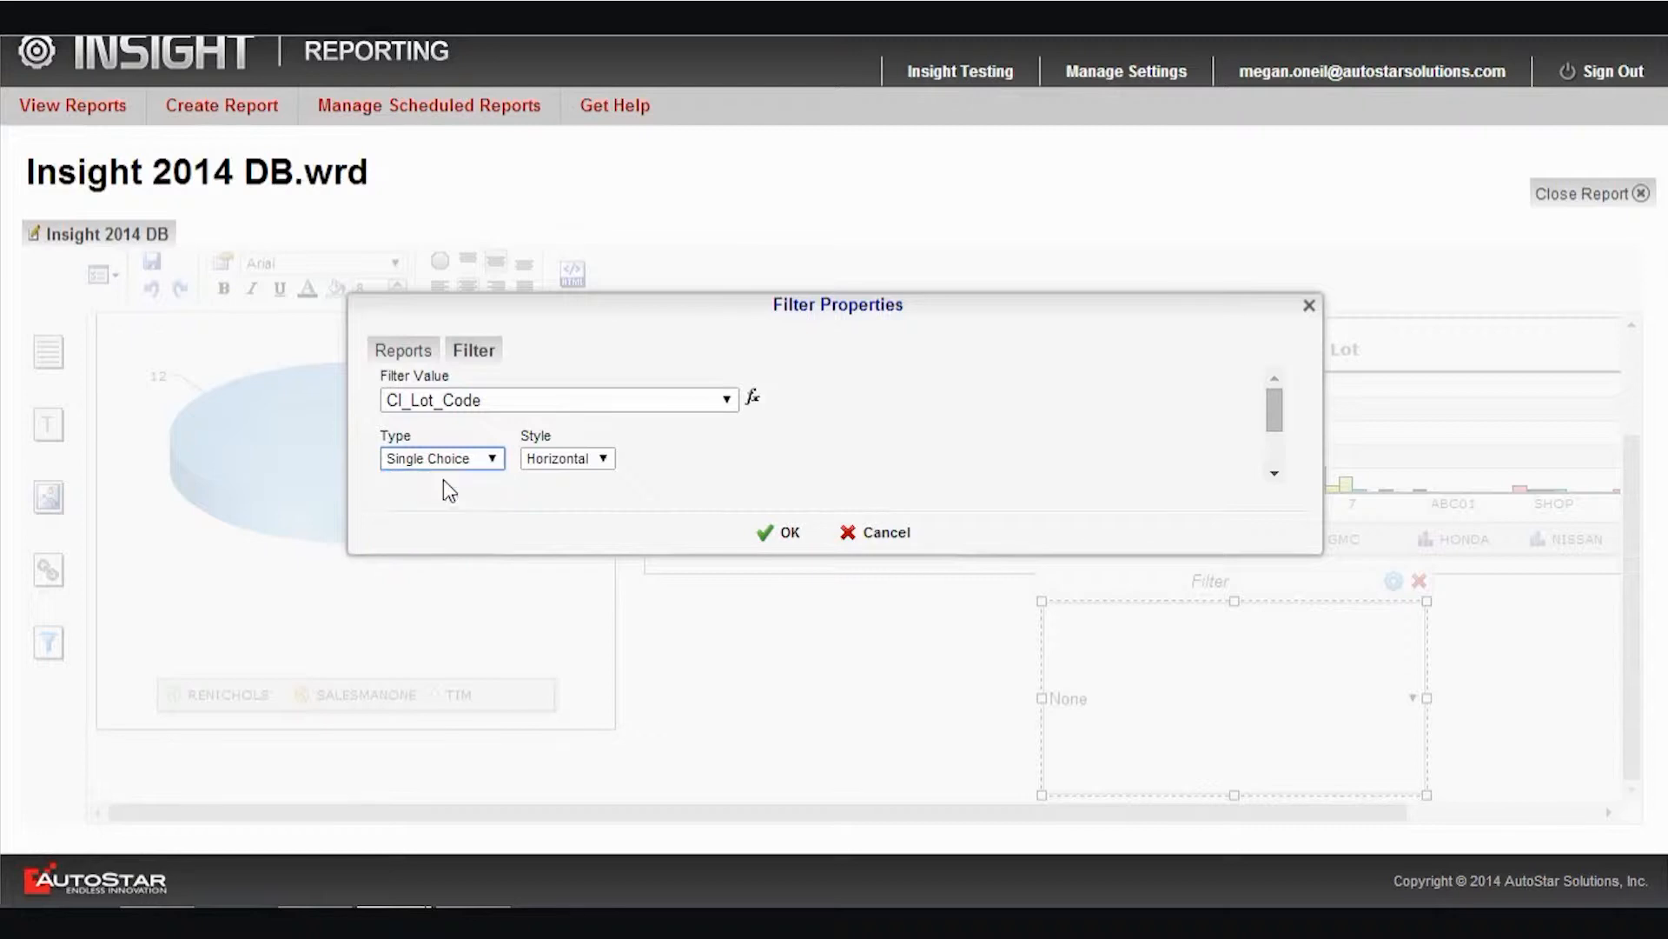
click(777, 533)
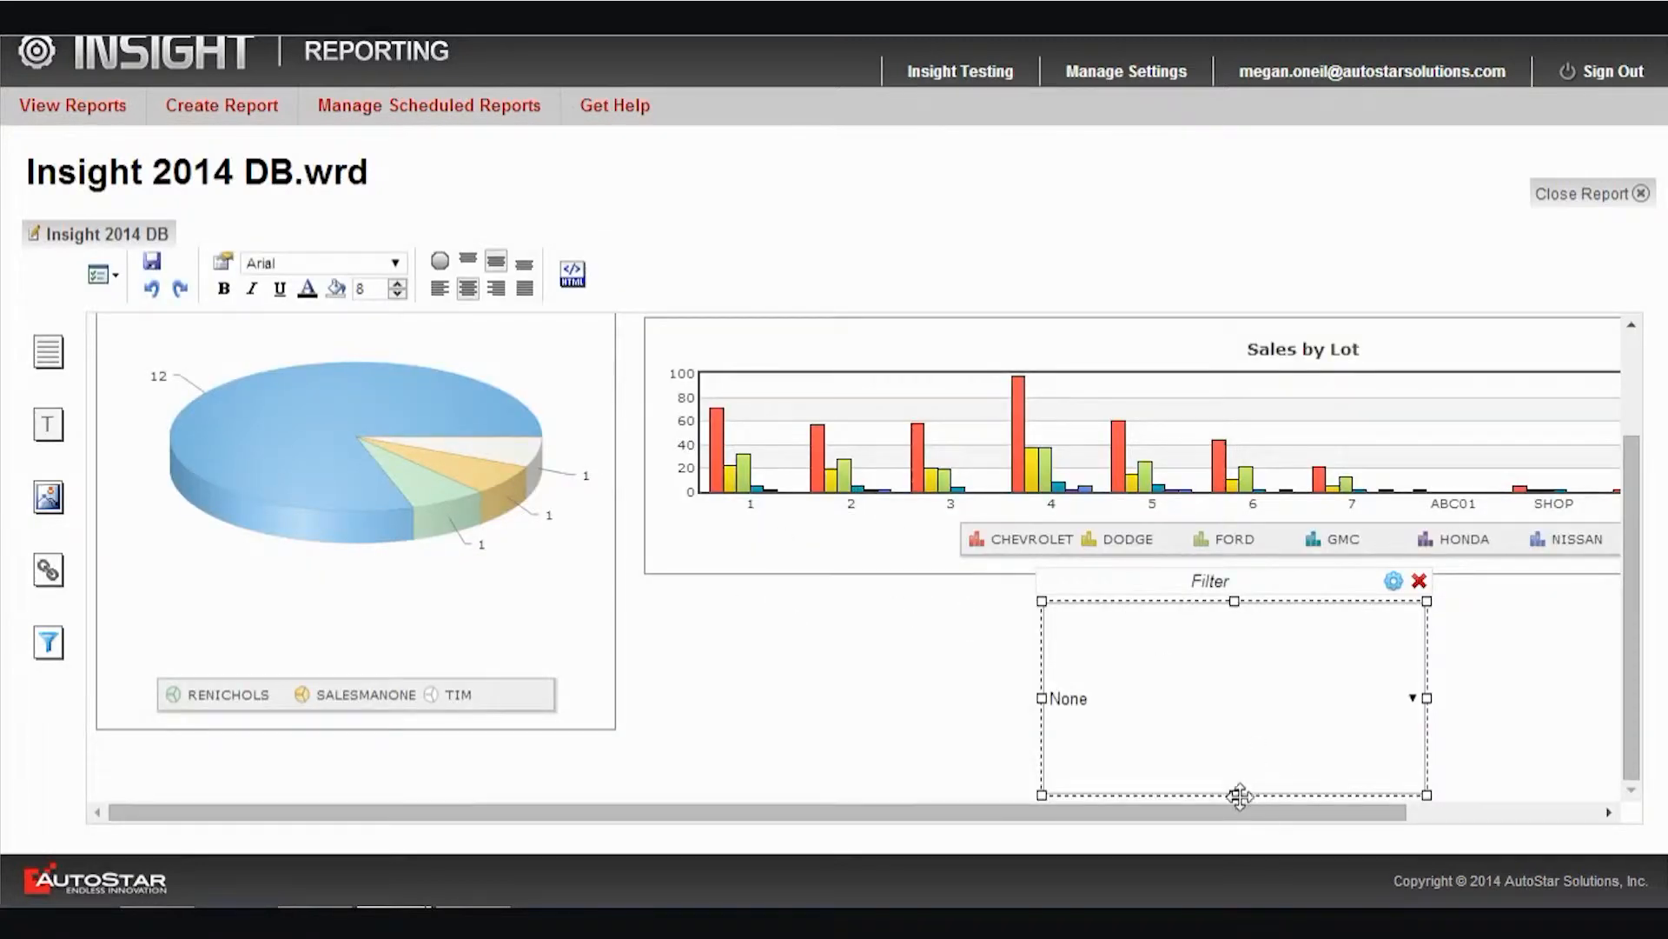
Shrink the lot code filter to a single row in height and place it just above the Sales by Lot chart
drag(1235, 798, 1200, 641)
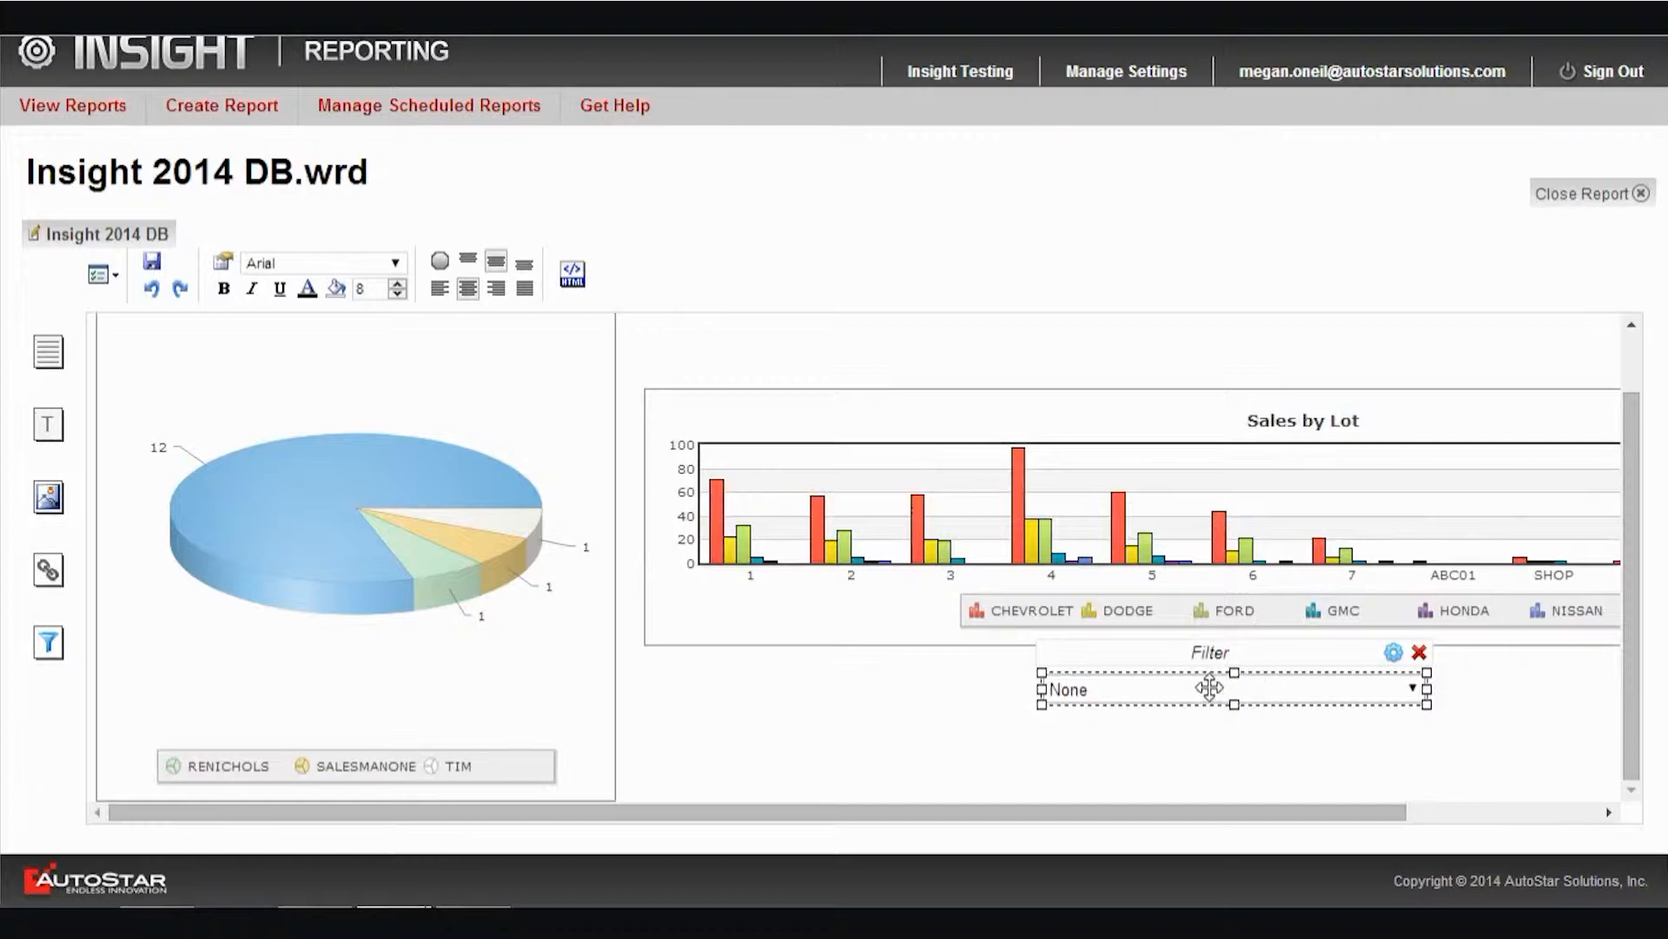
drag(1208, 682, 1390, 347)
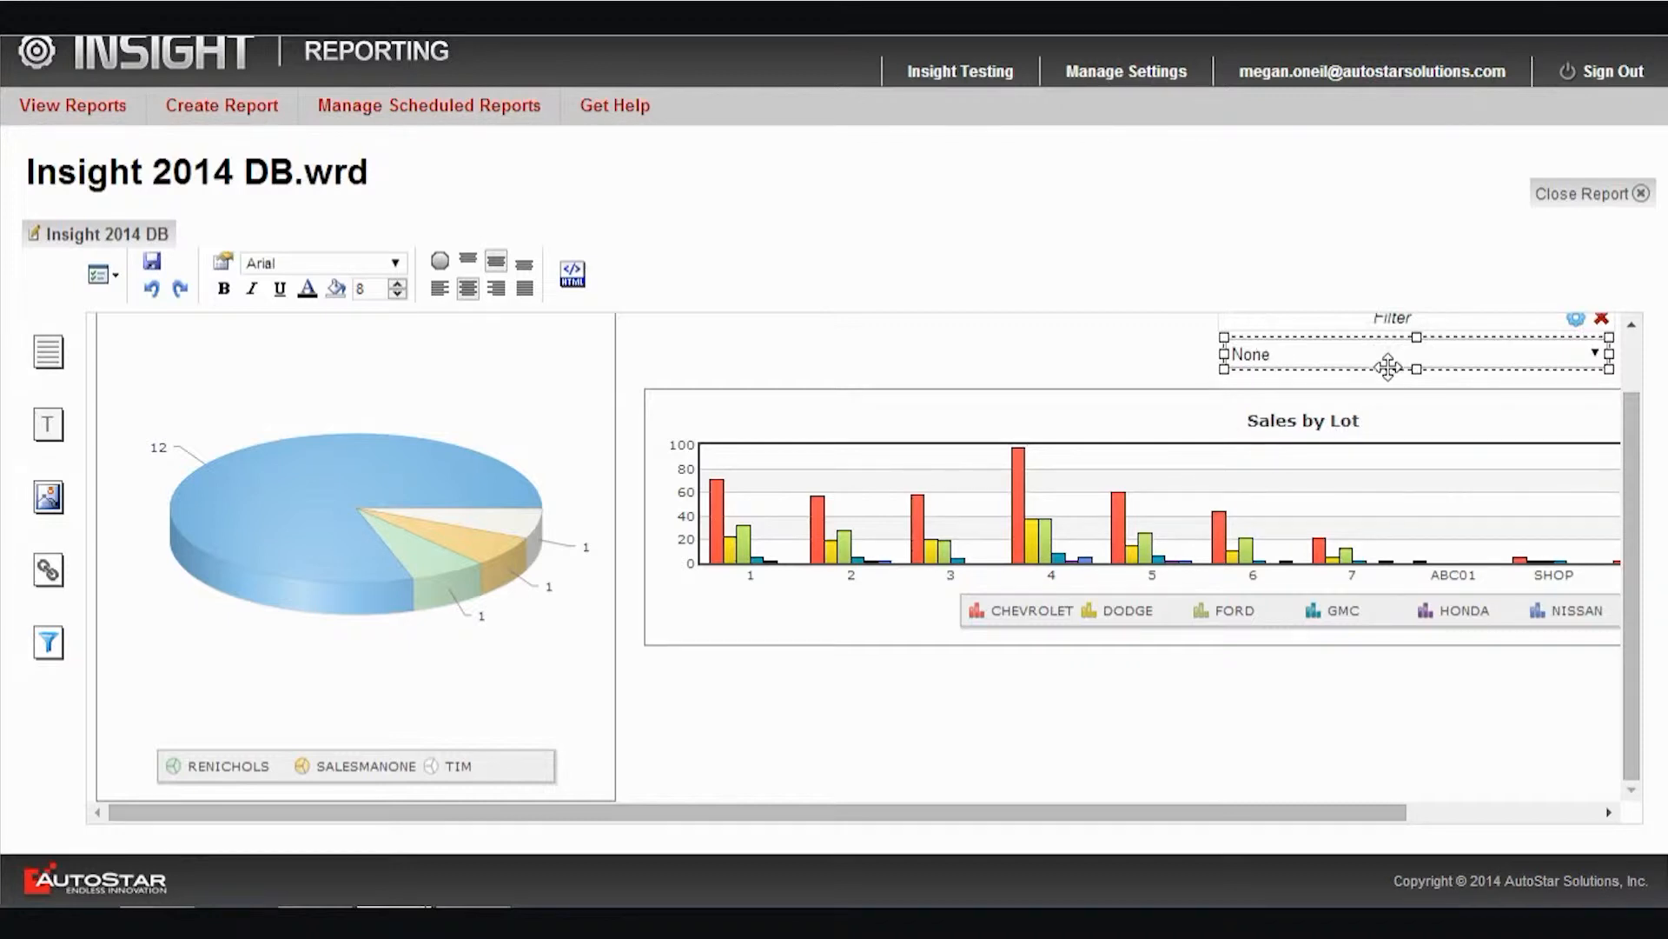
drag(1385, 365, 1386, 371)
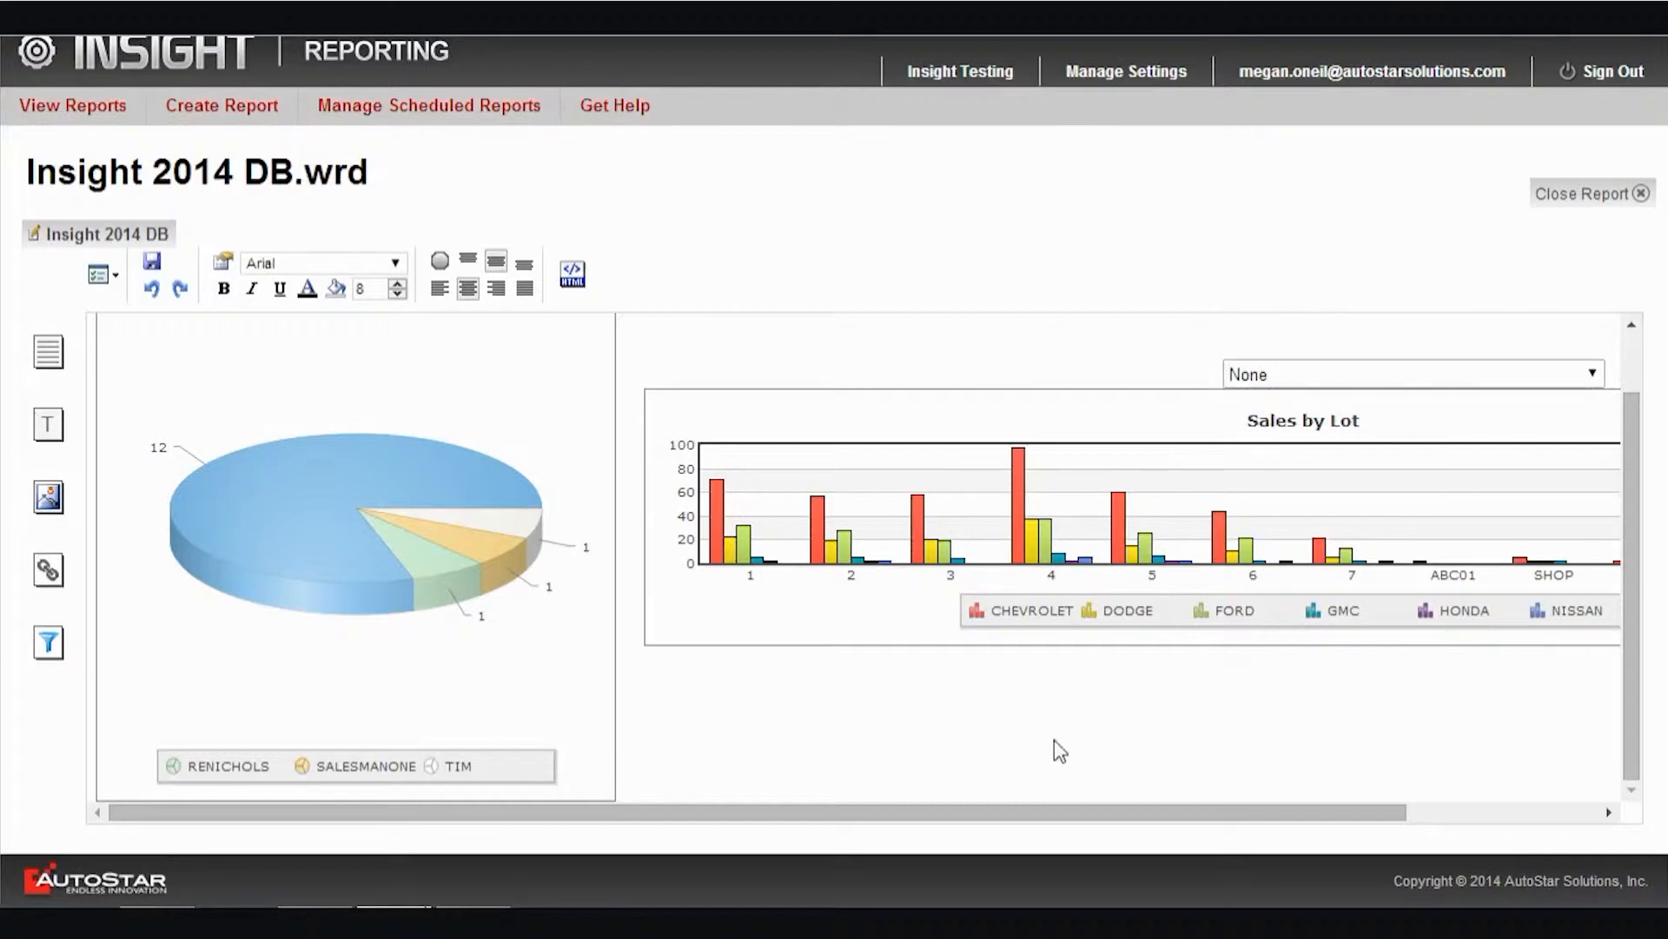
Add another filter below the Sales by Lot chart, controlling Insight 2014 Sales Graph, with IV_CARMAKE as its filter value
drag(47, 642, 1084, 582)
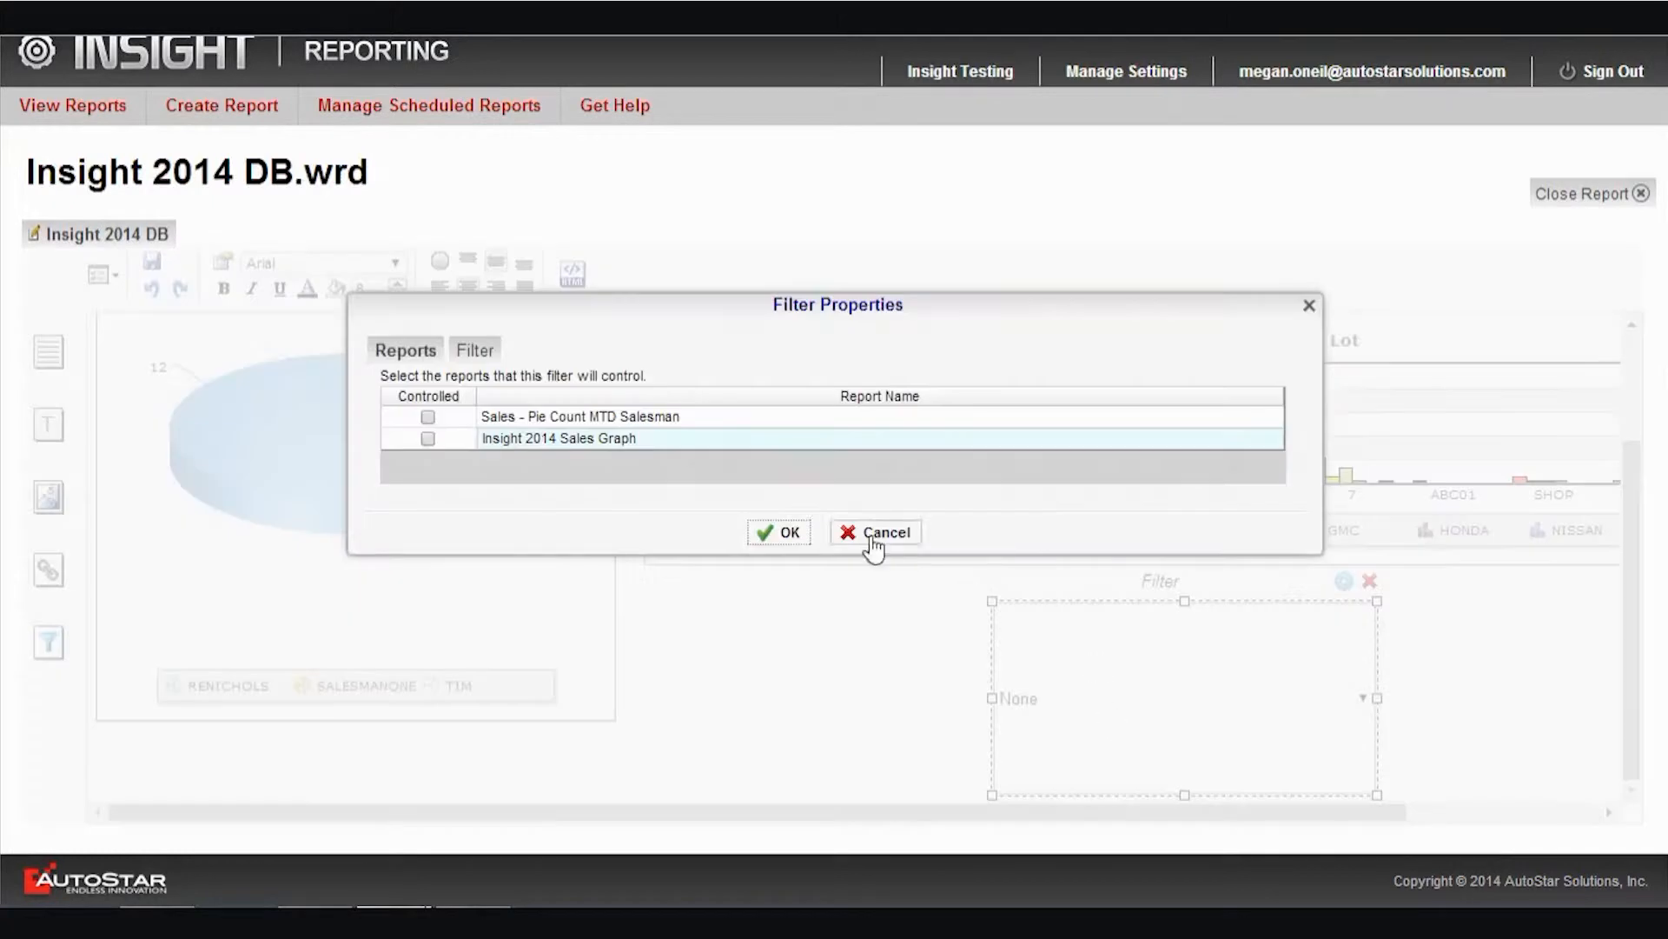
click(428, 438)
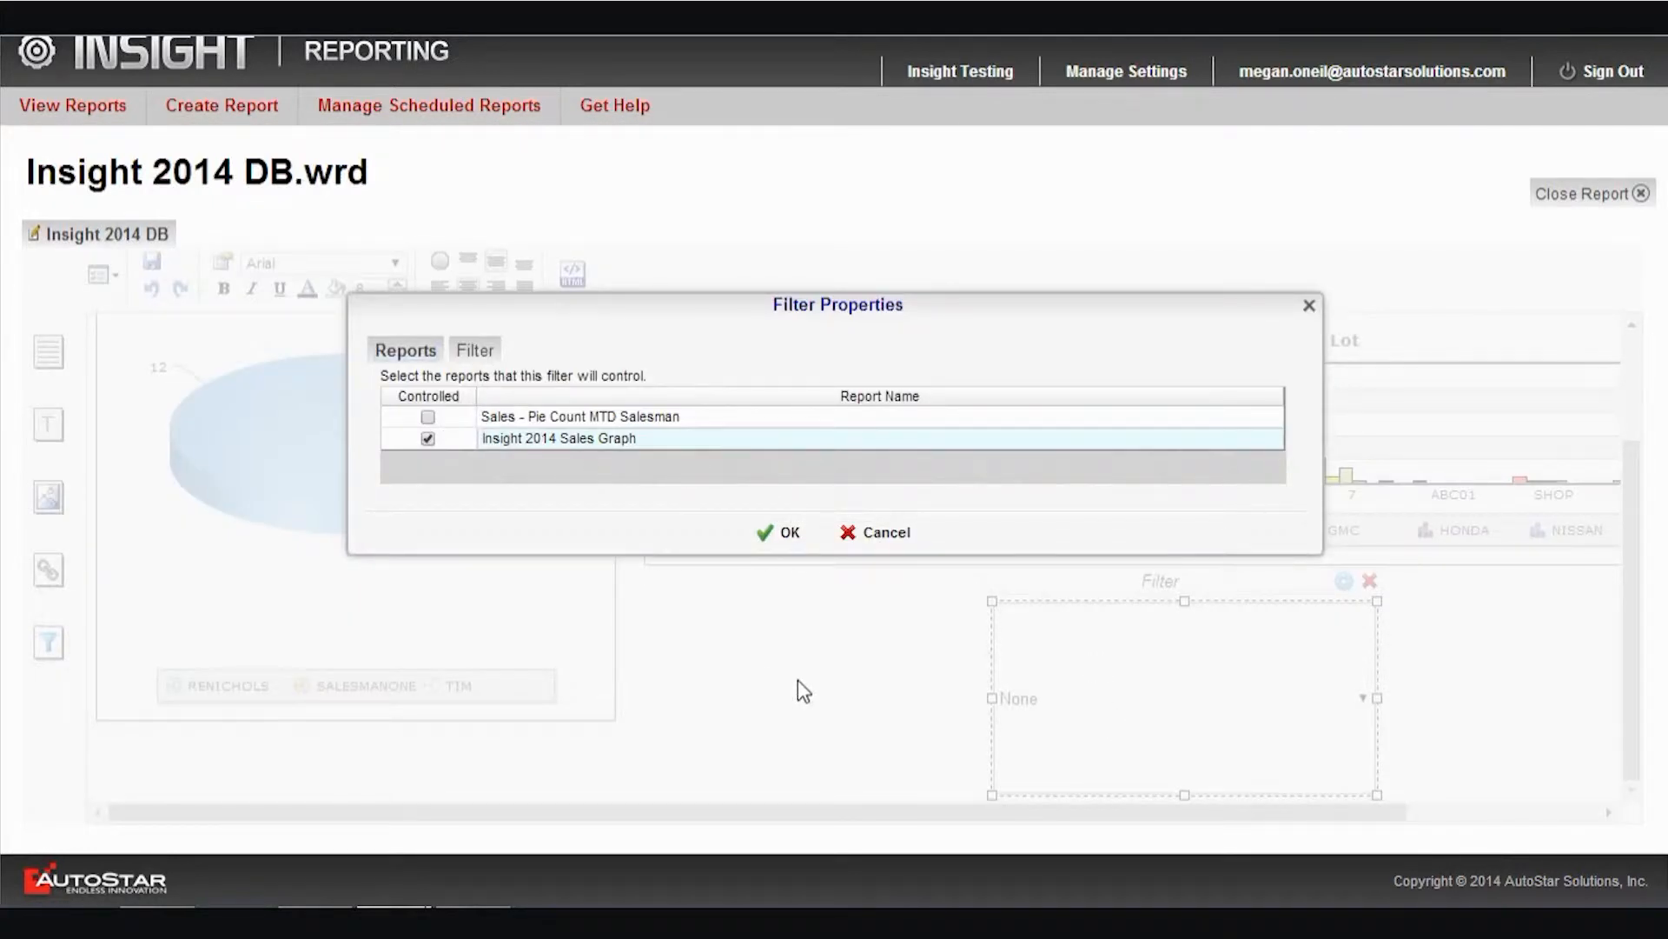
click(475, 351)
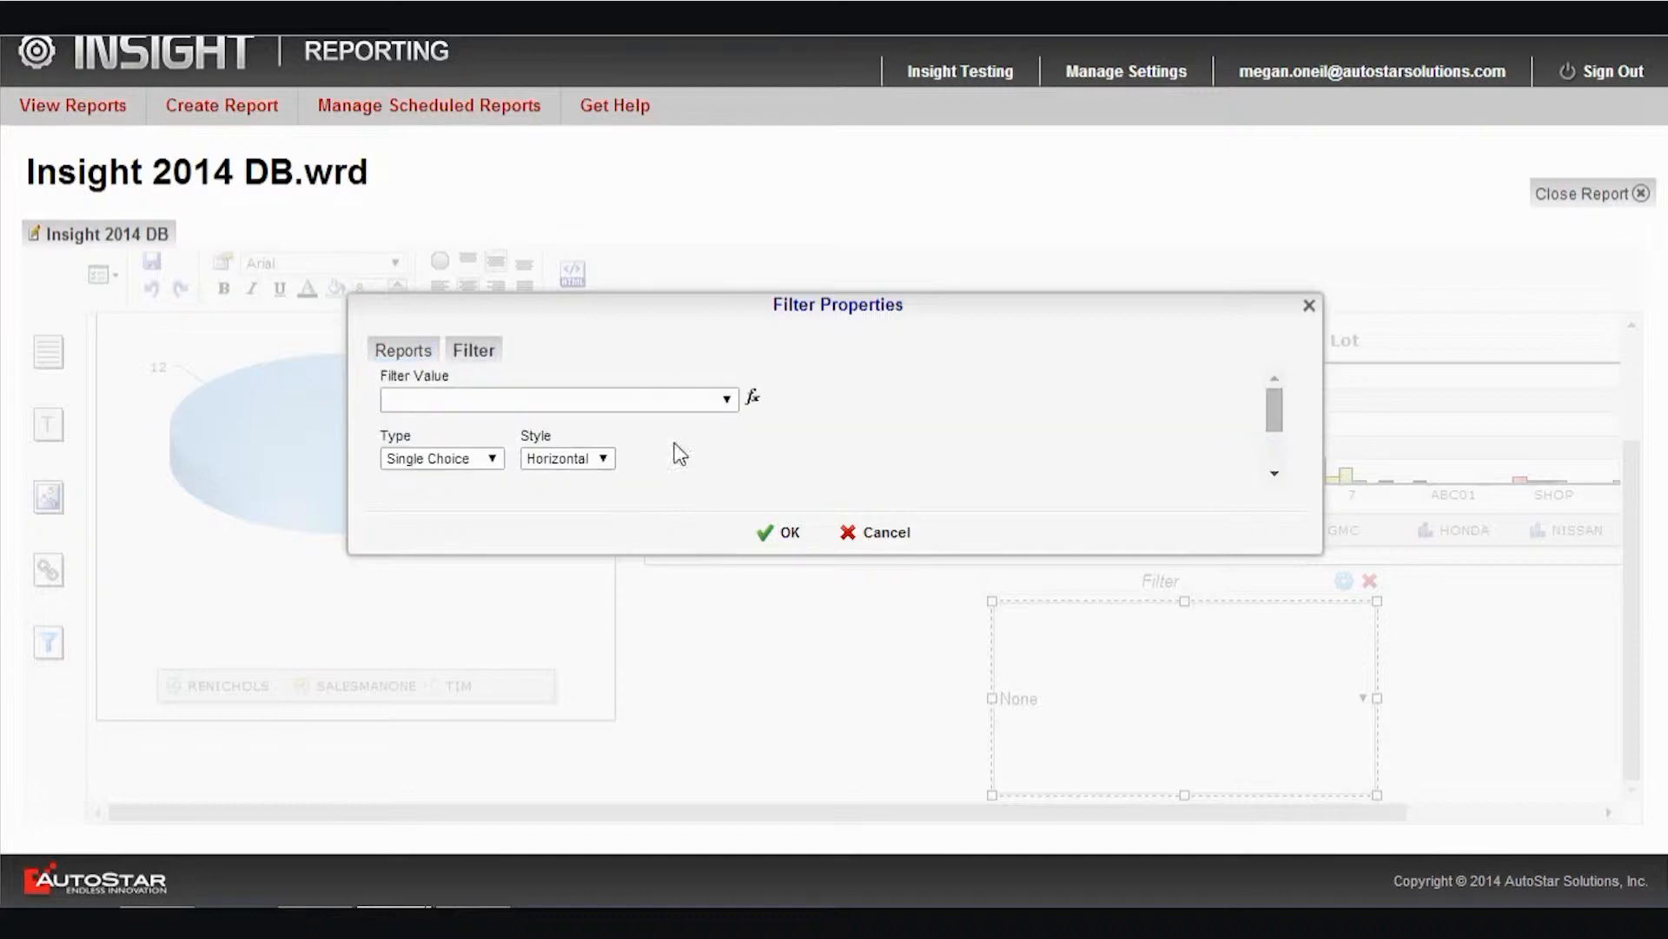
click(726, 399)
scroll(622, 580, down, 15)
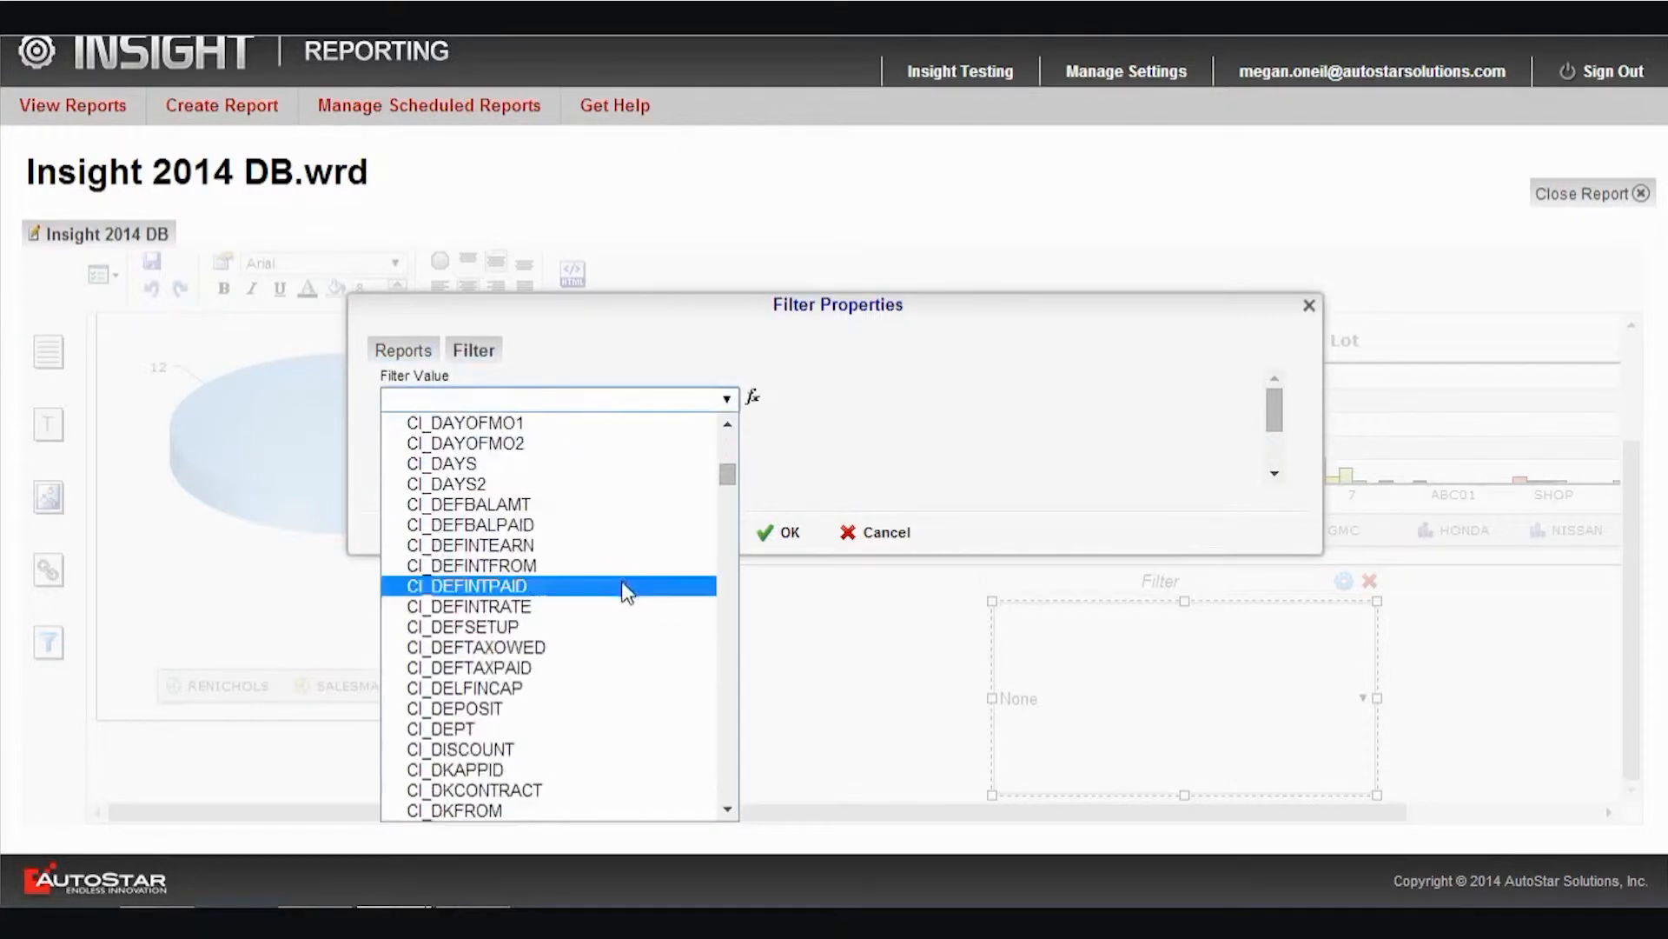
scroll(622, 581, down, 10)
drag(726, 534, 760, 681)
scroll(517, 744, down, 2)
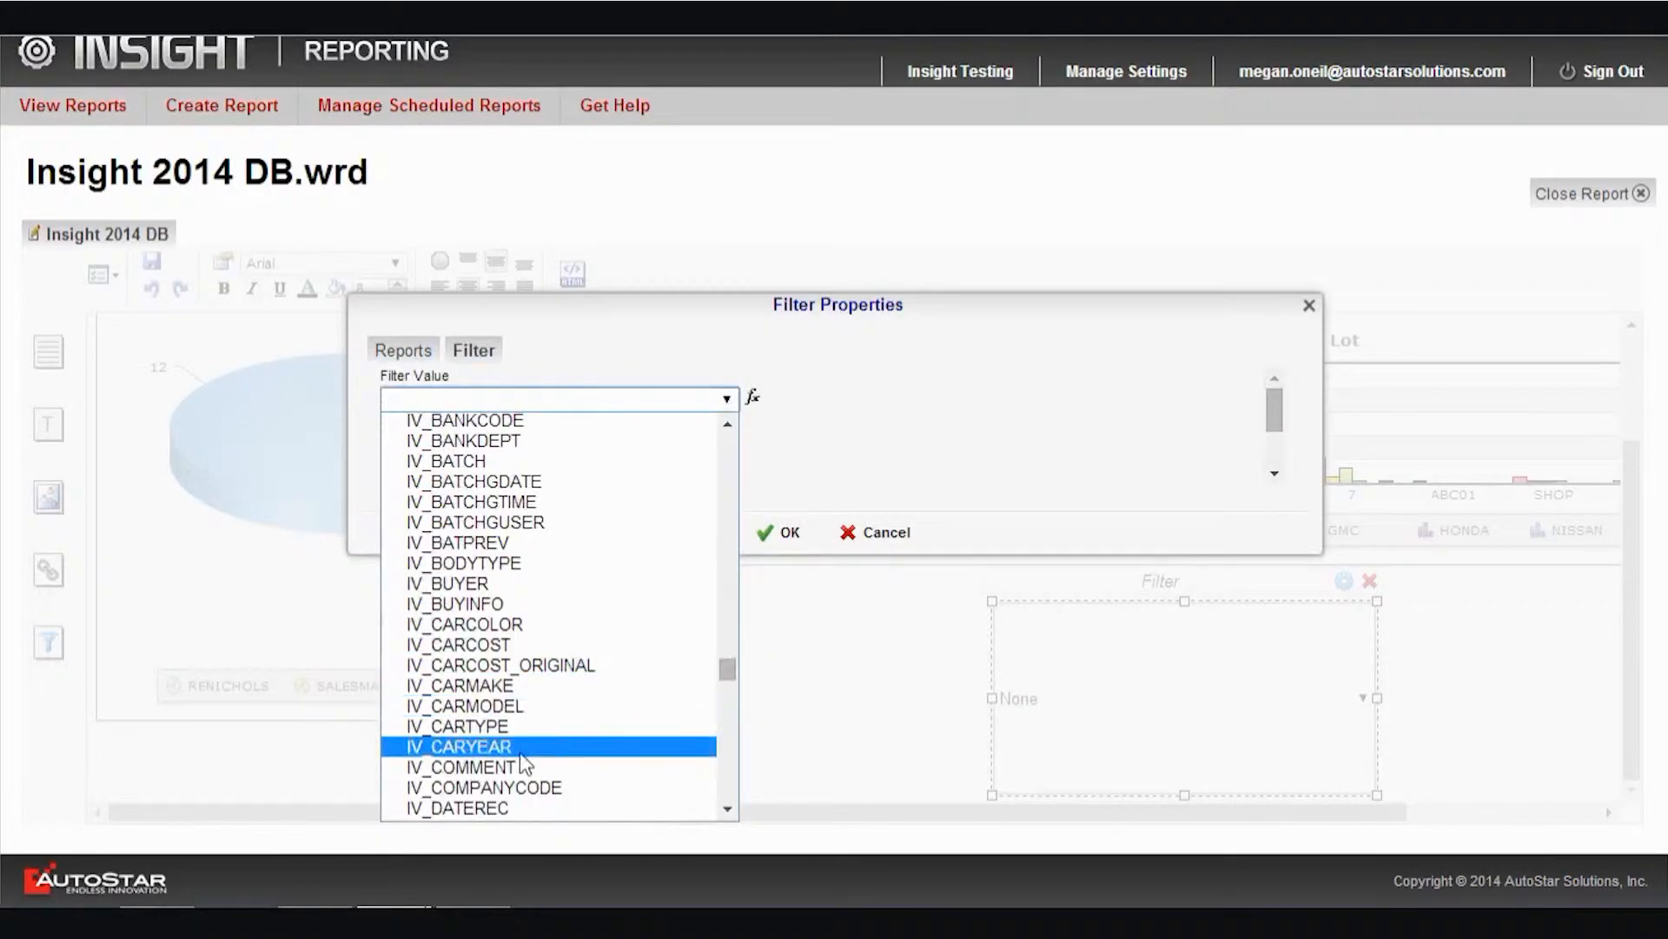
click(483, 686)
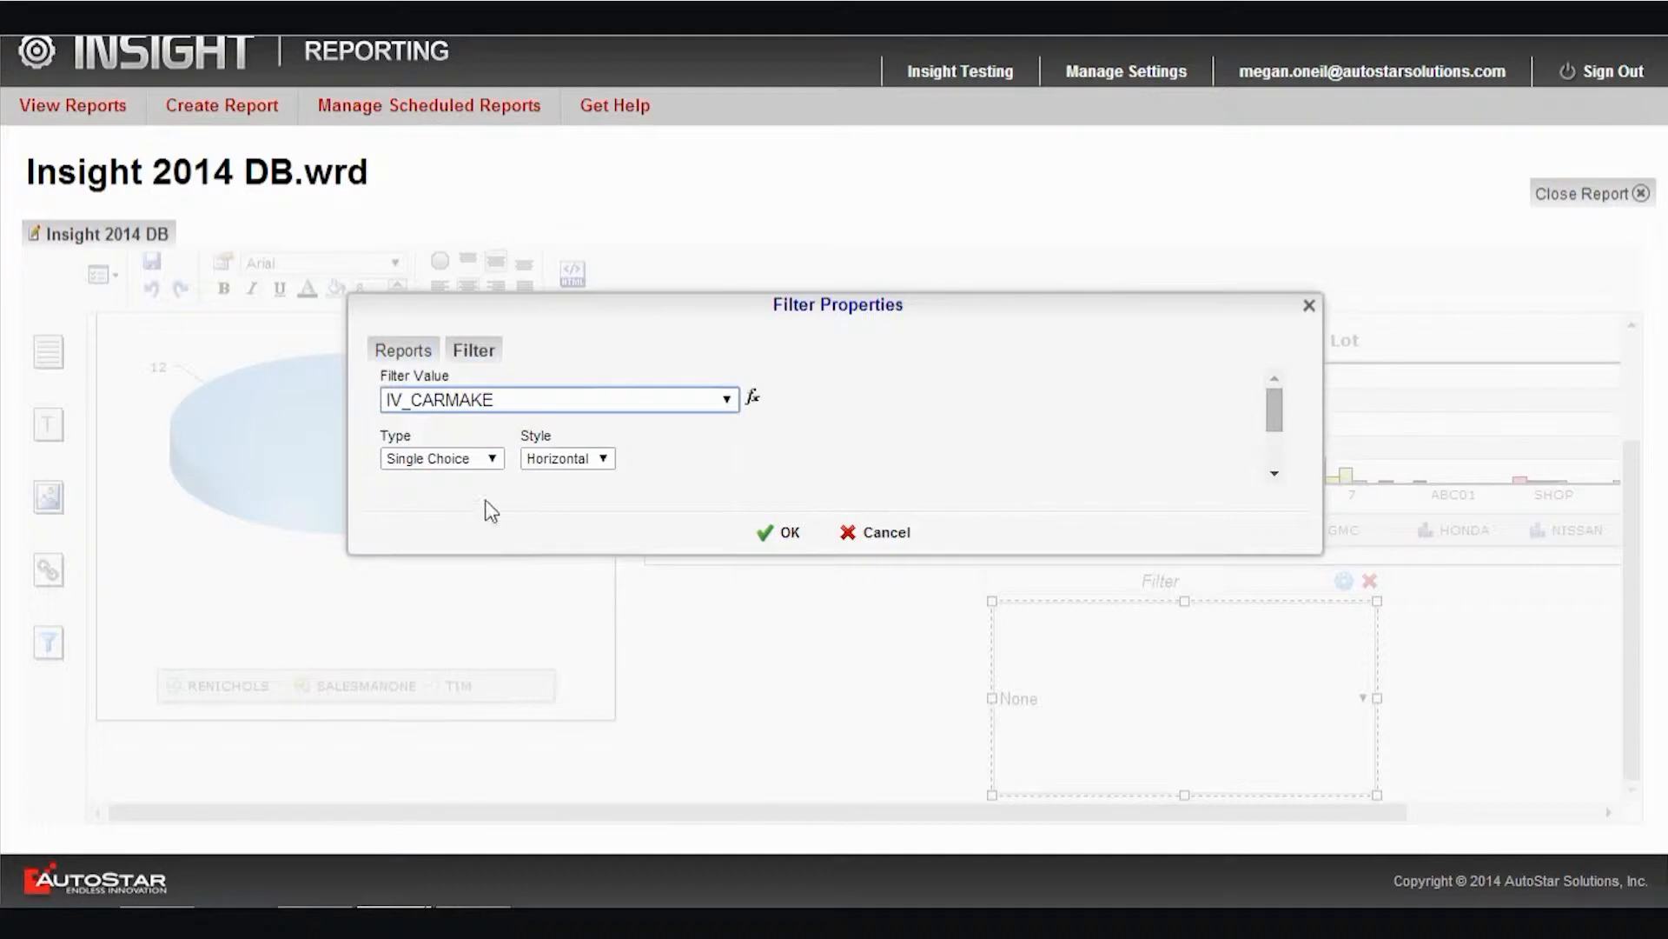
Set the car make filter's type to Multiple Choice and its style to Vertical, and apply the properties
click(492, 459)
click(456, 495)
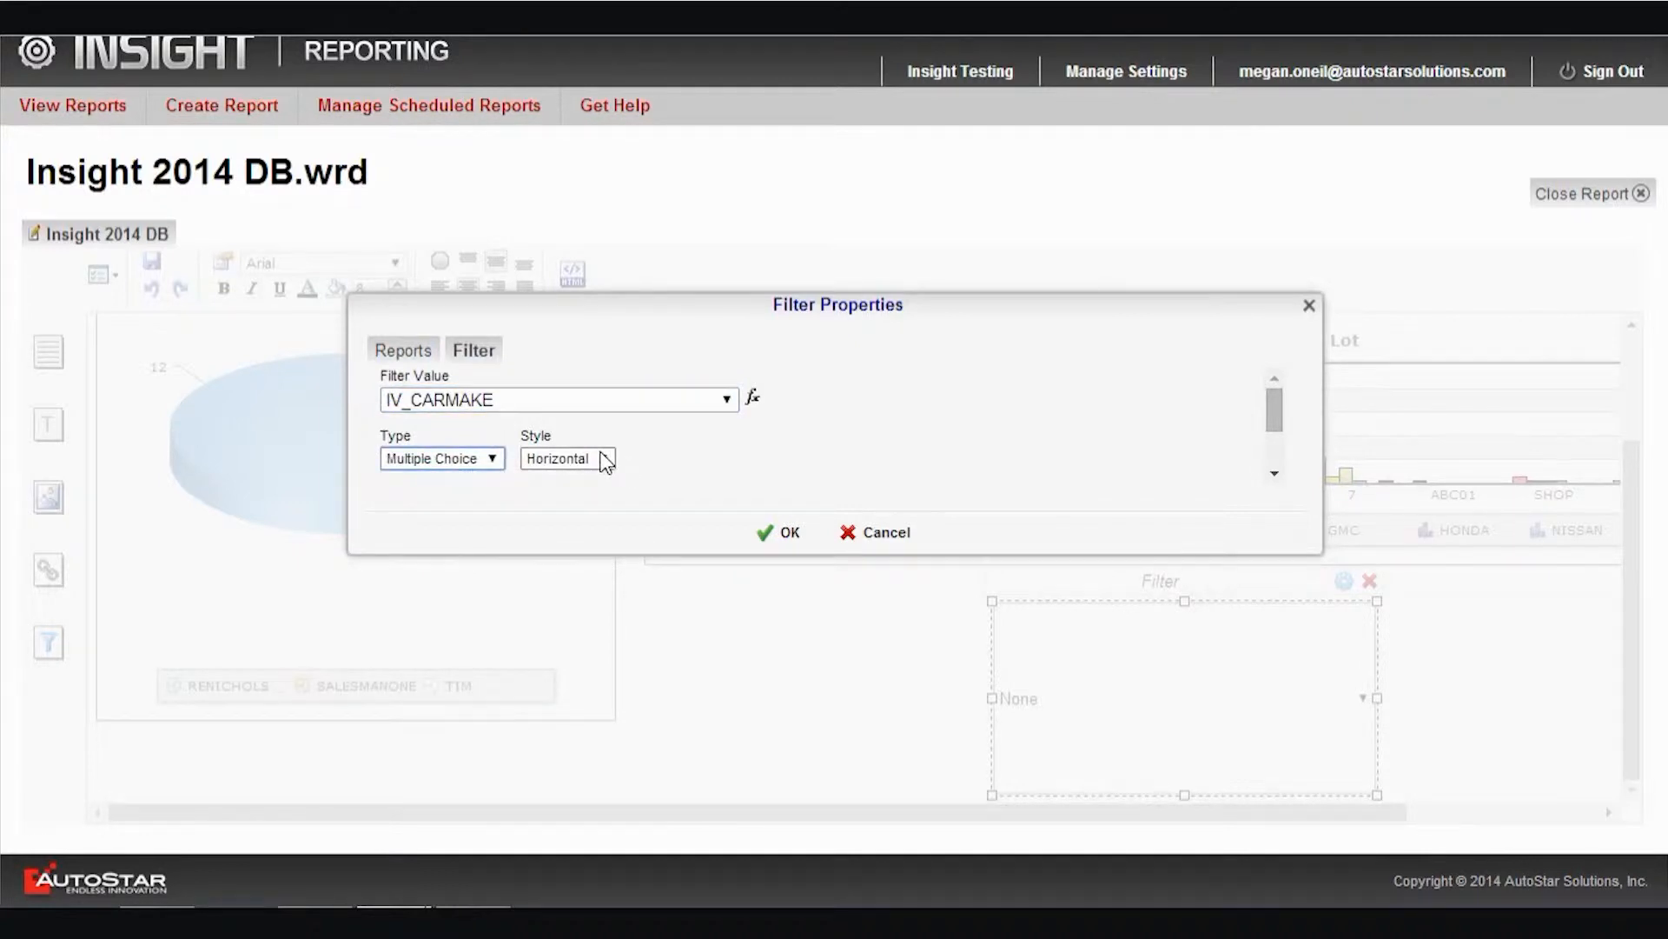
click(602, 459)
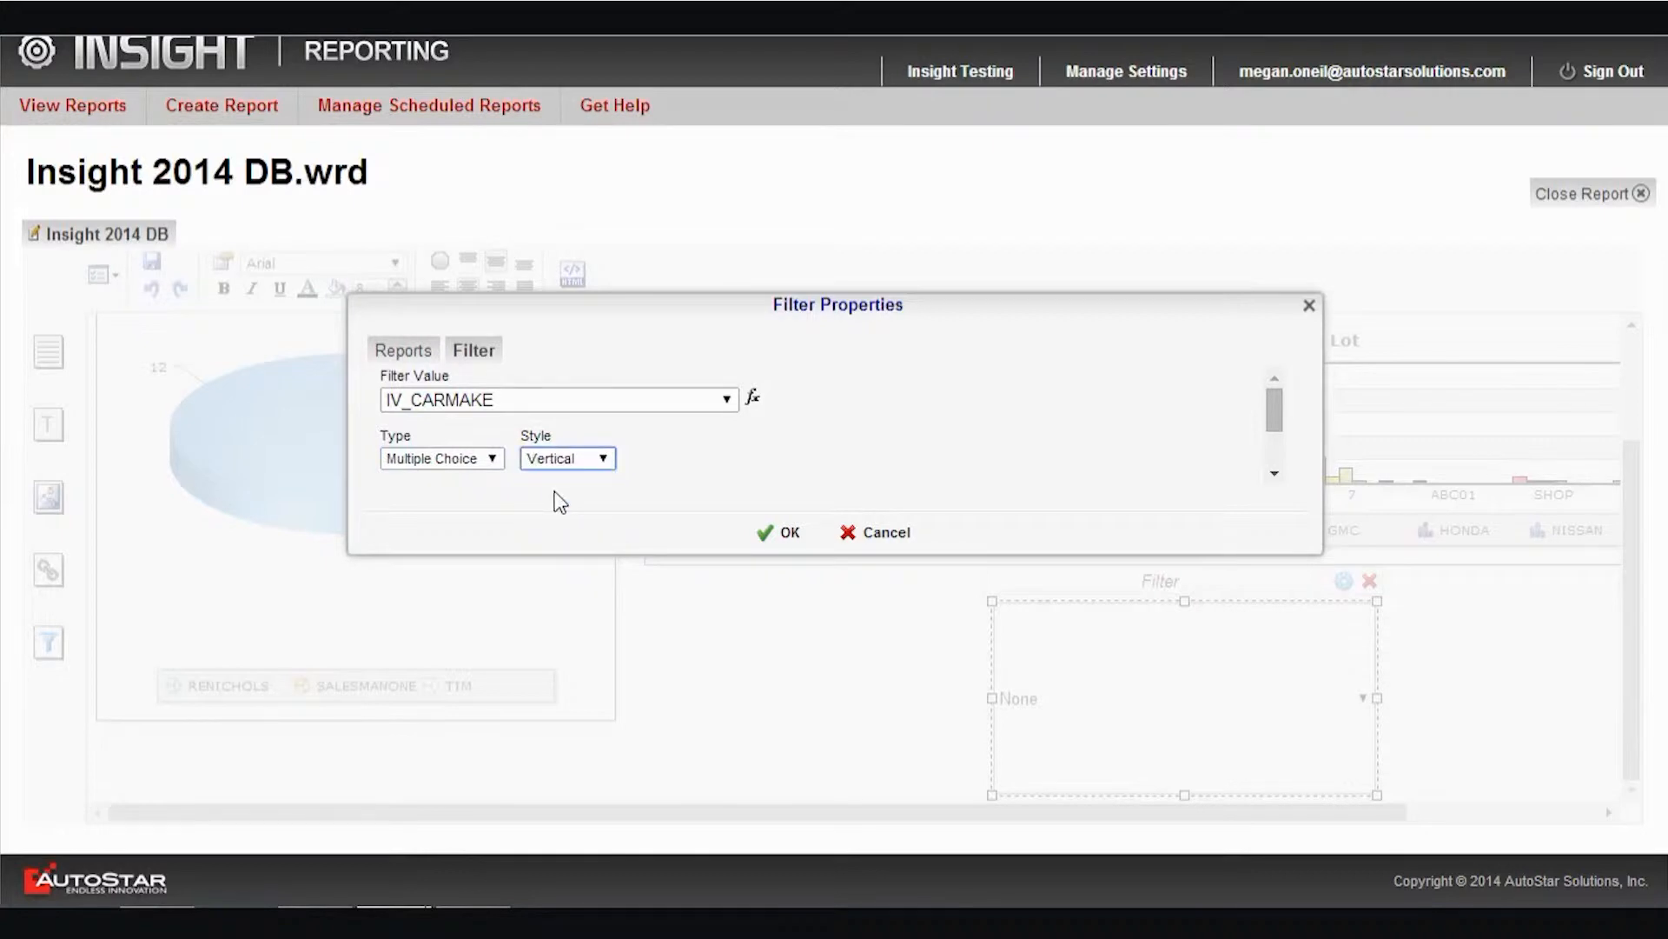
click(769, 544)
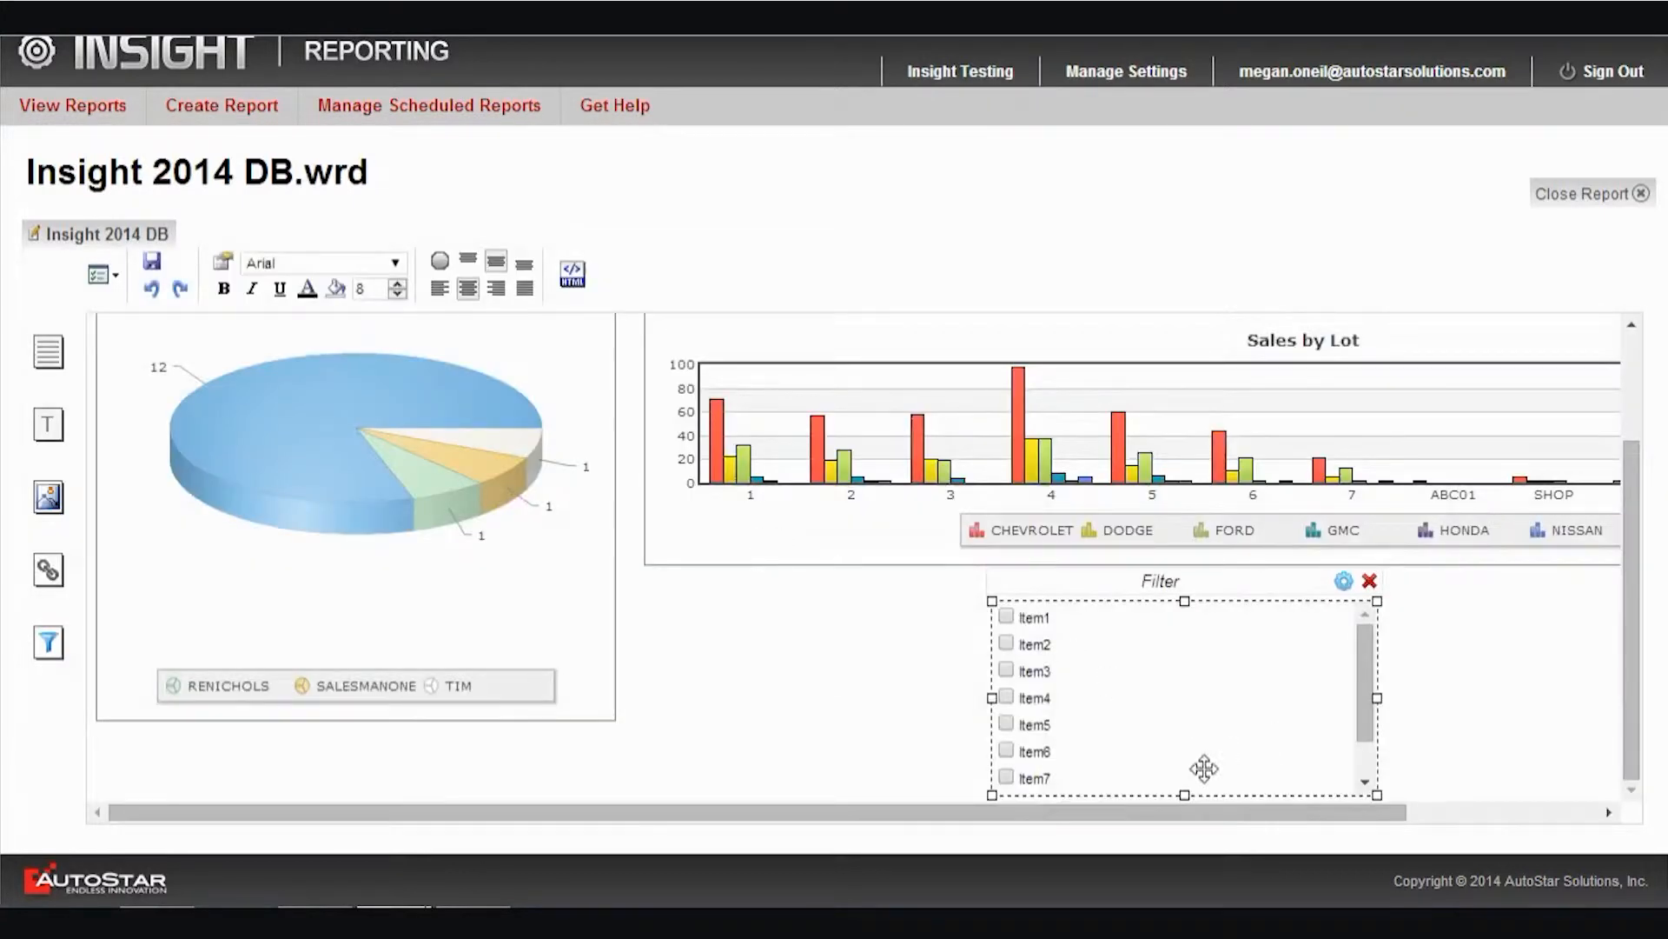
Narrow the car make filter and place it directly under the left end of the Sales by Lot chart
drag(1377, 696, 797, 696)
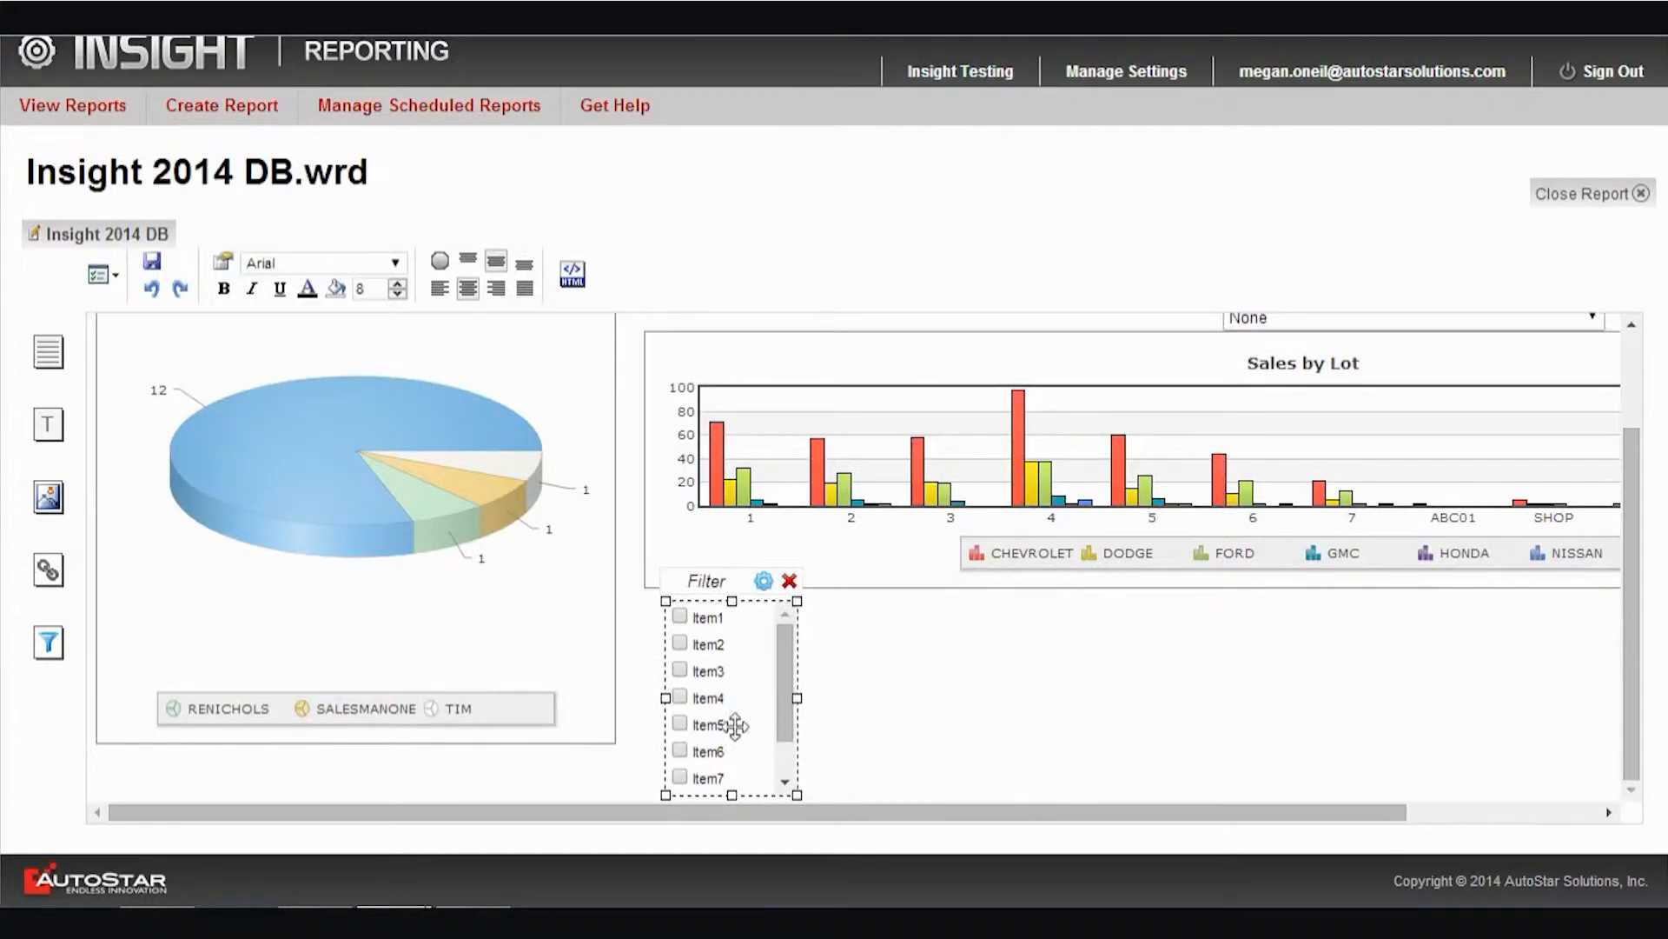
mouse_move(732, 795)
mouse_down()
mouse_move(756, 809)
mouse_move(725, 809)
mouse_move(744, 817)
mouse_up()
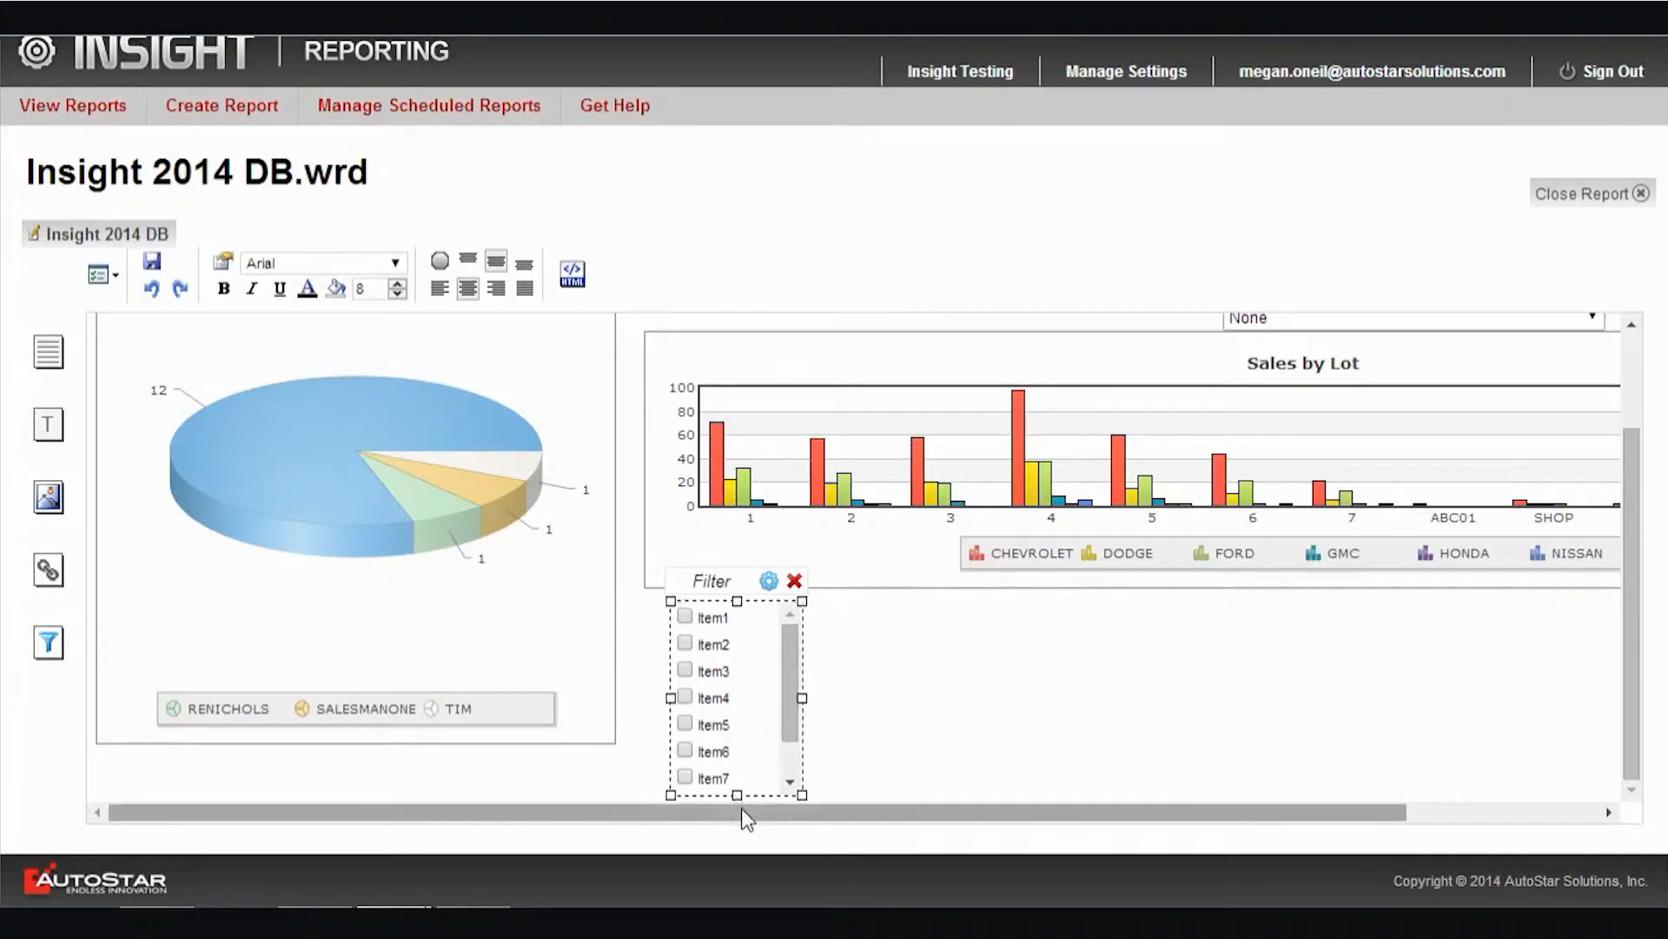
click(1093, 739)
drag(785, 640, 782, 418)
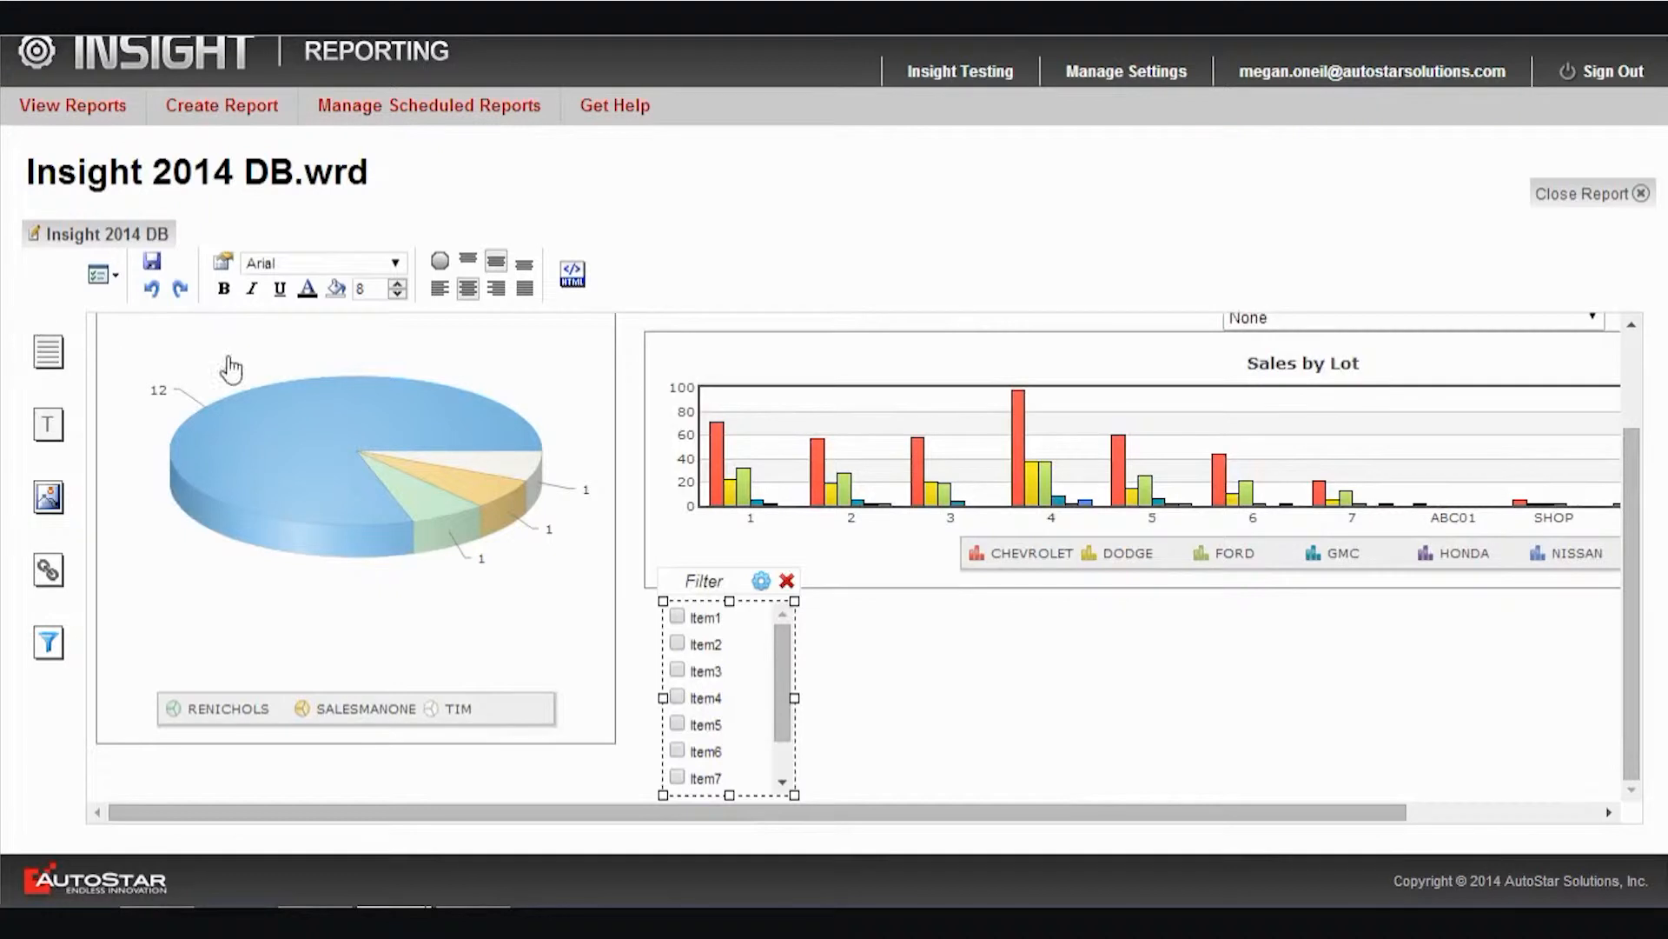
Set the car make filter's font to Arial Rounded MT Bold and center its text horizontally
click(395, 263)
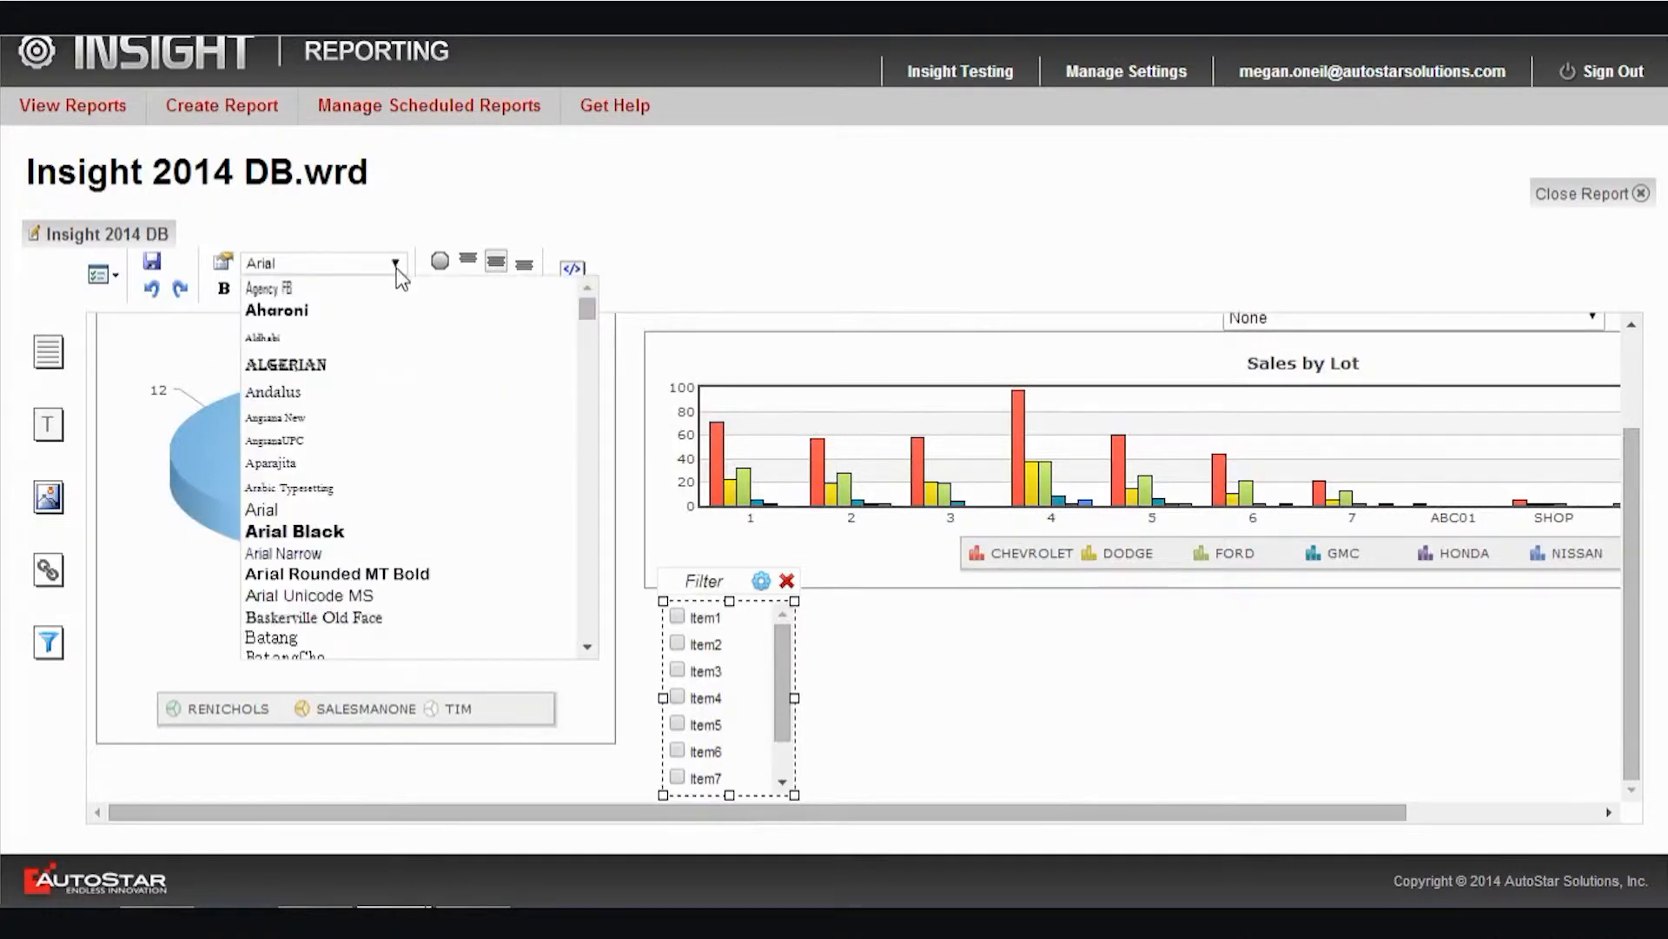
click(353, 566)
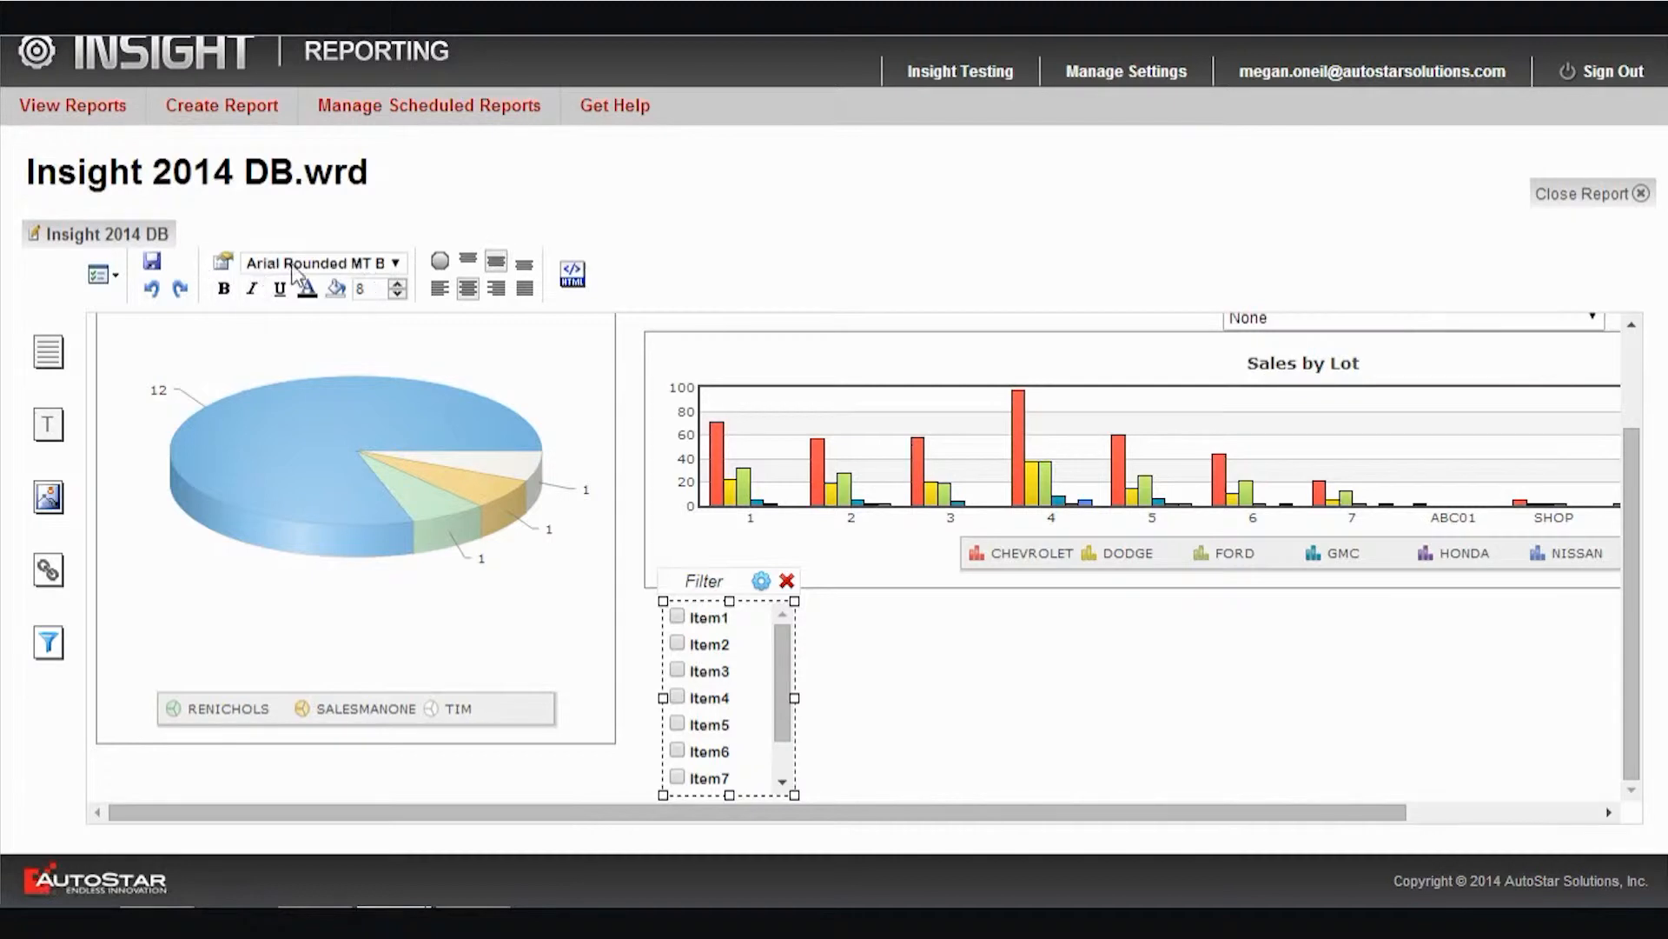
click(469, 288)
click(1008, 647)
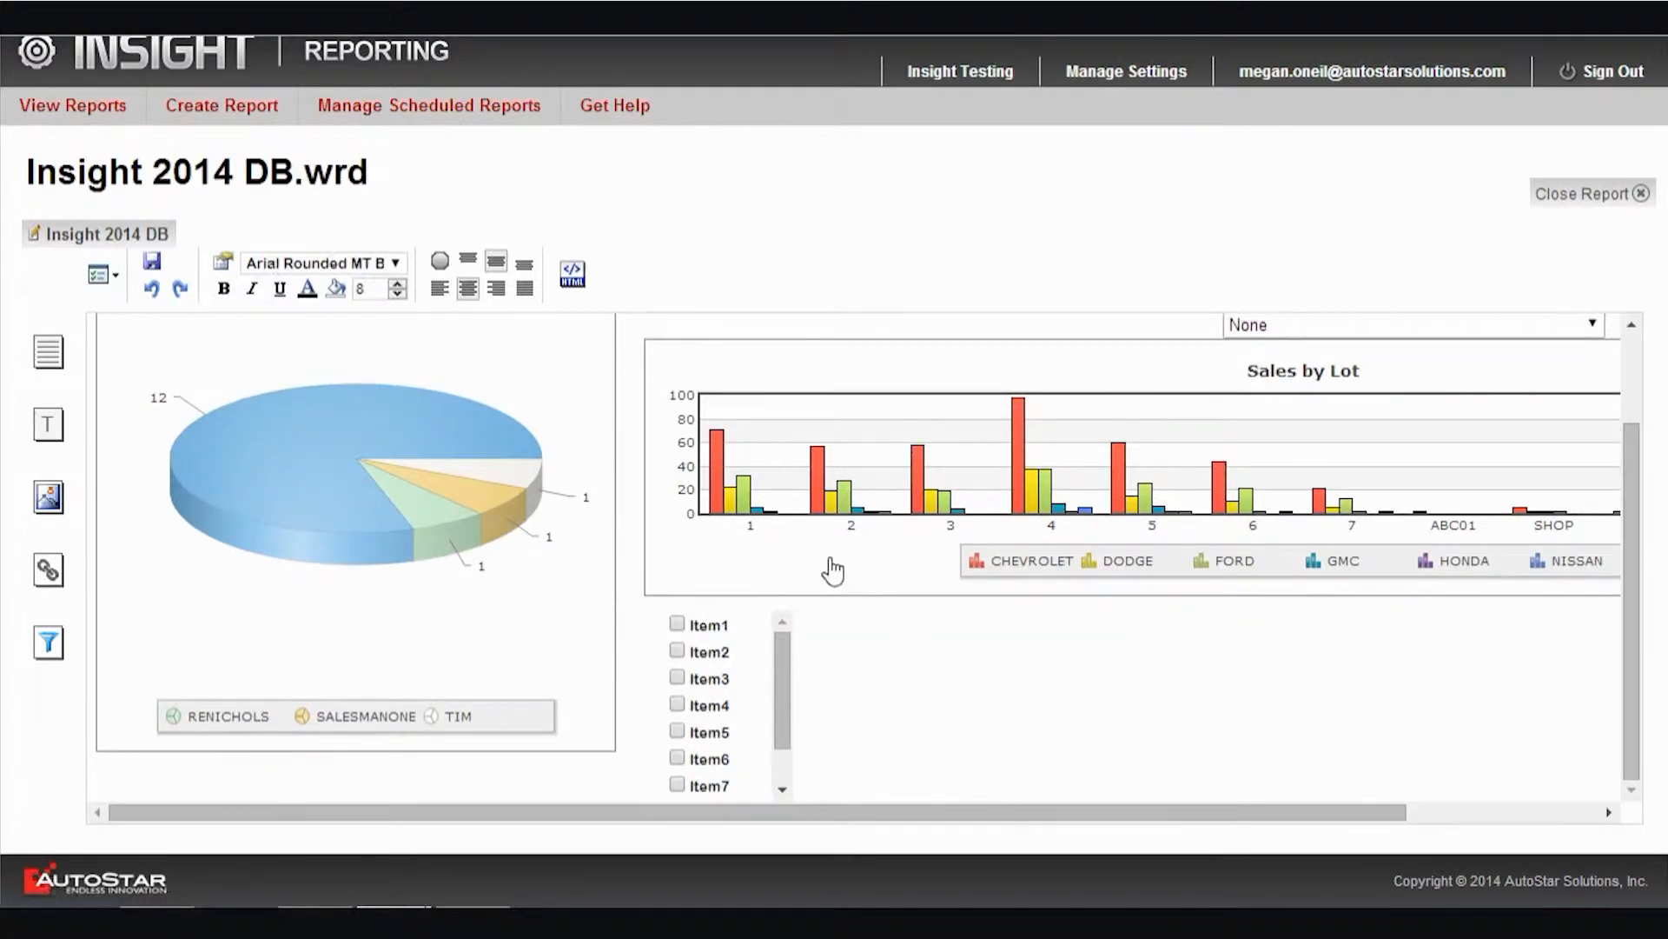
click(313, 659)
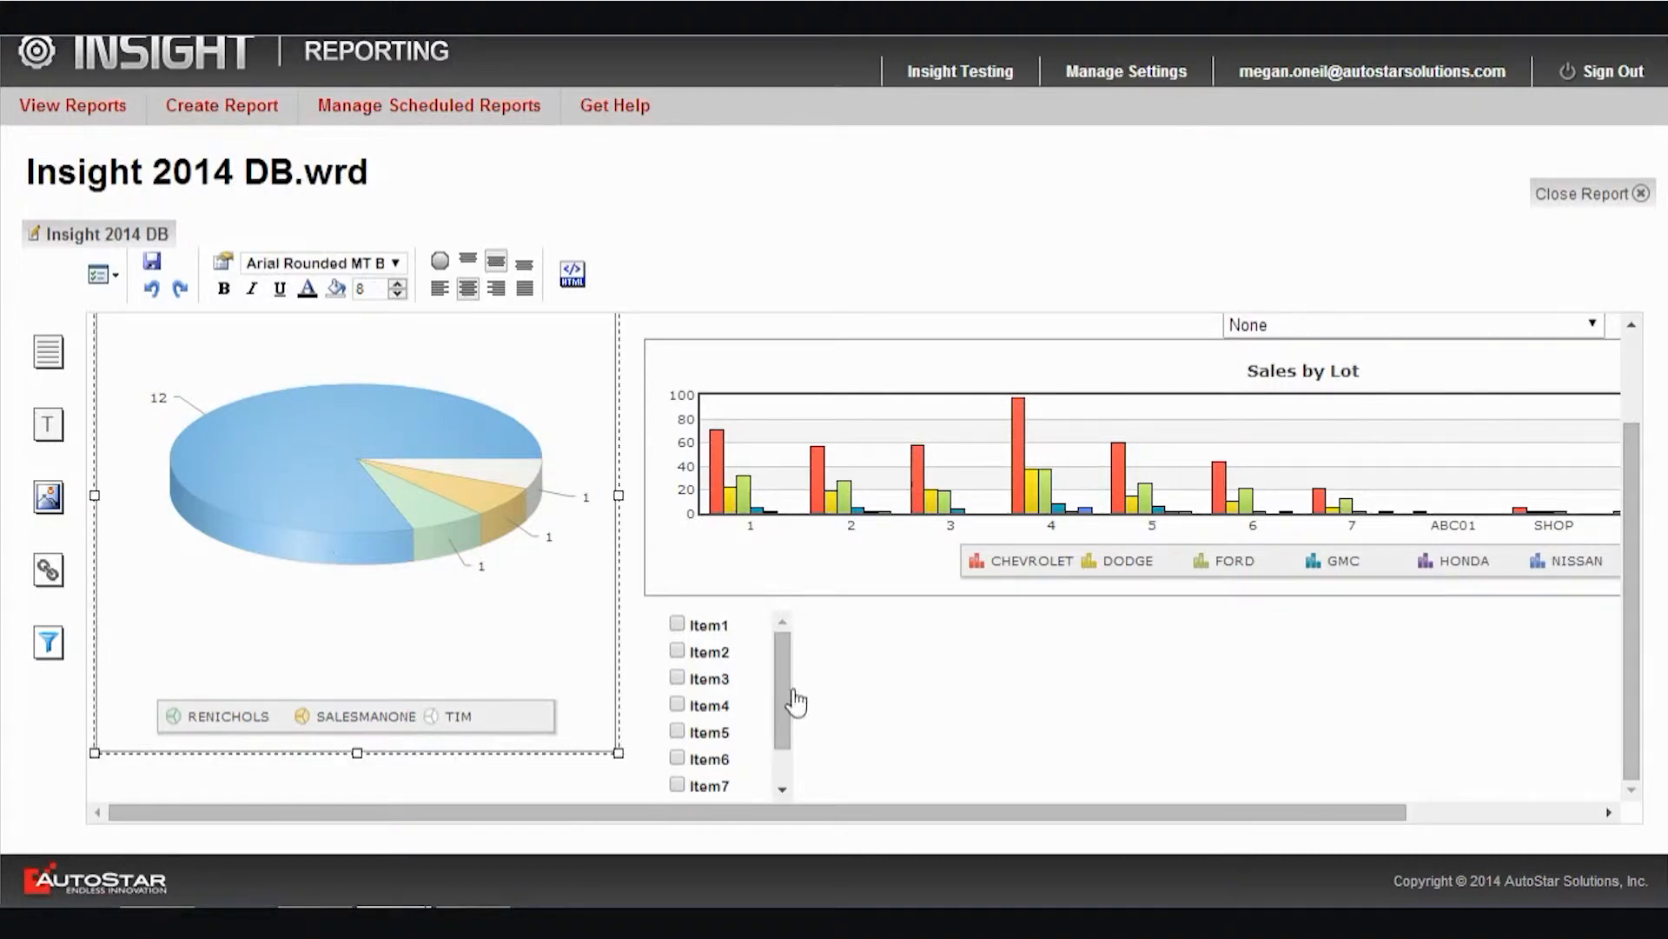
click(937, 684)
Add a filter below the pie chart, controlling Sales - Pie Count MTD Salesman, with CI_DATESOLD as its filter value
drag(48, 642, 335, 618)
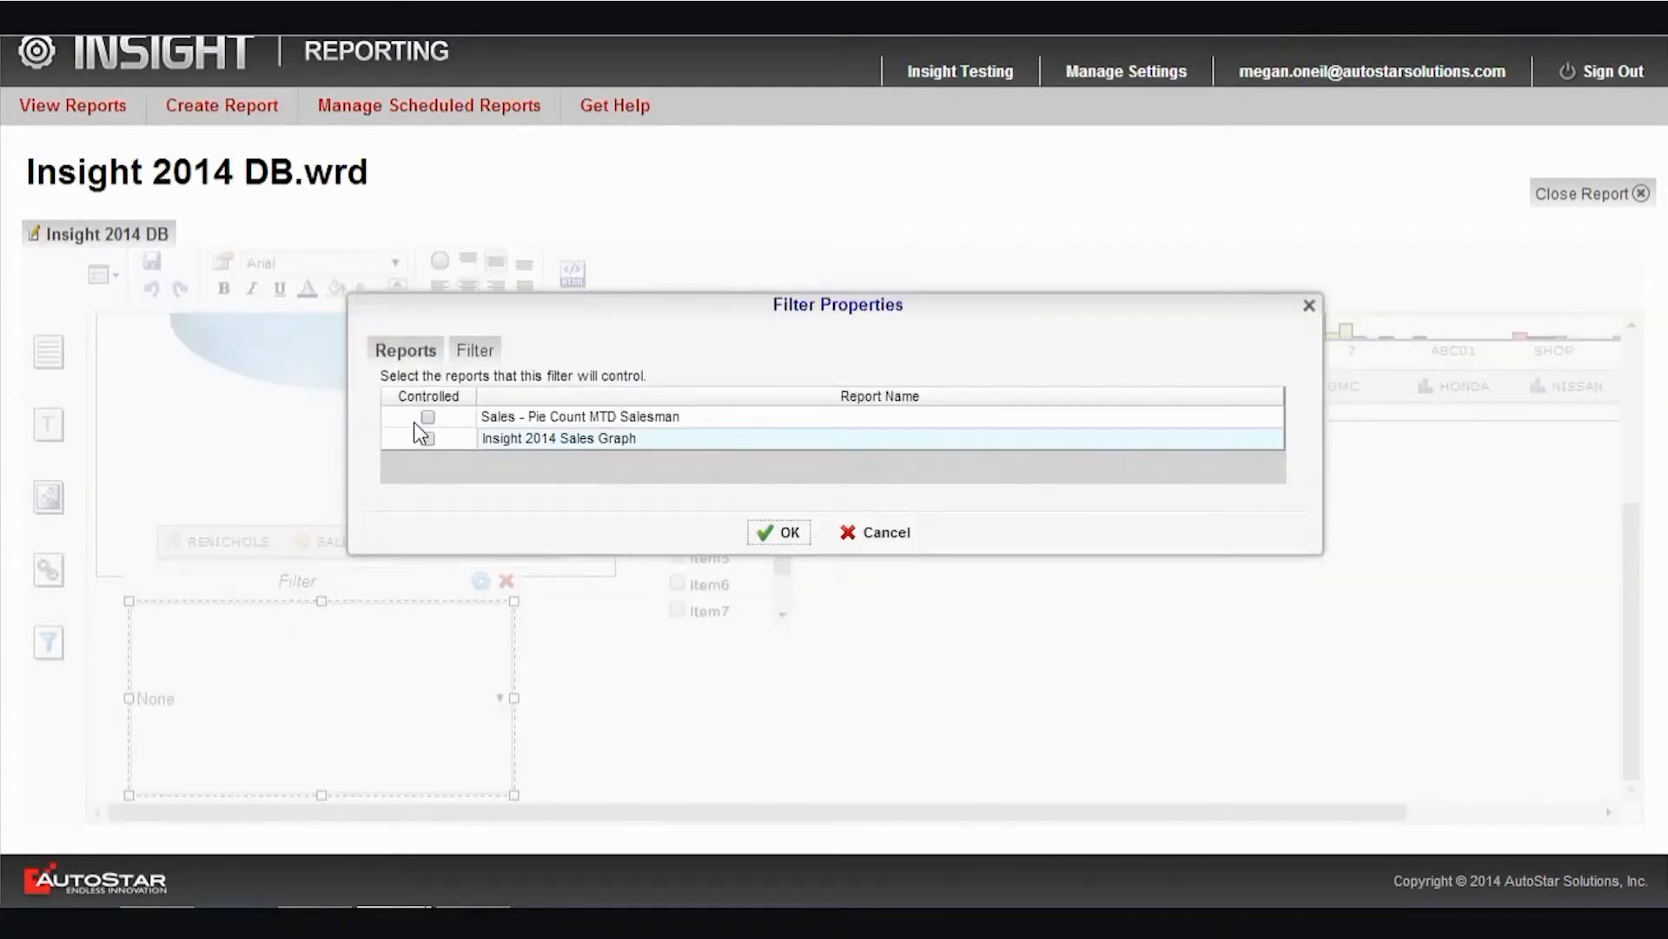
click(427, 417)
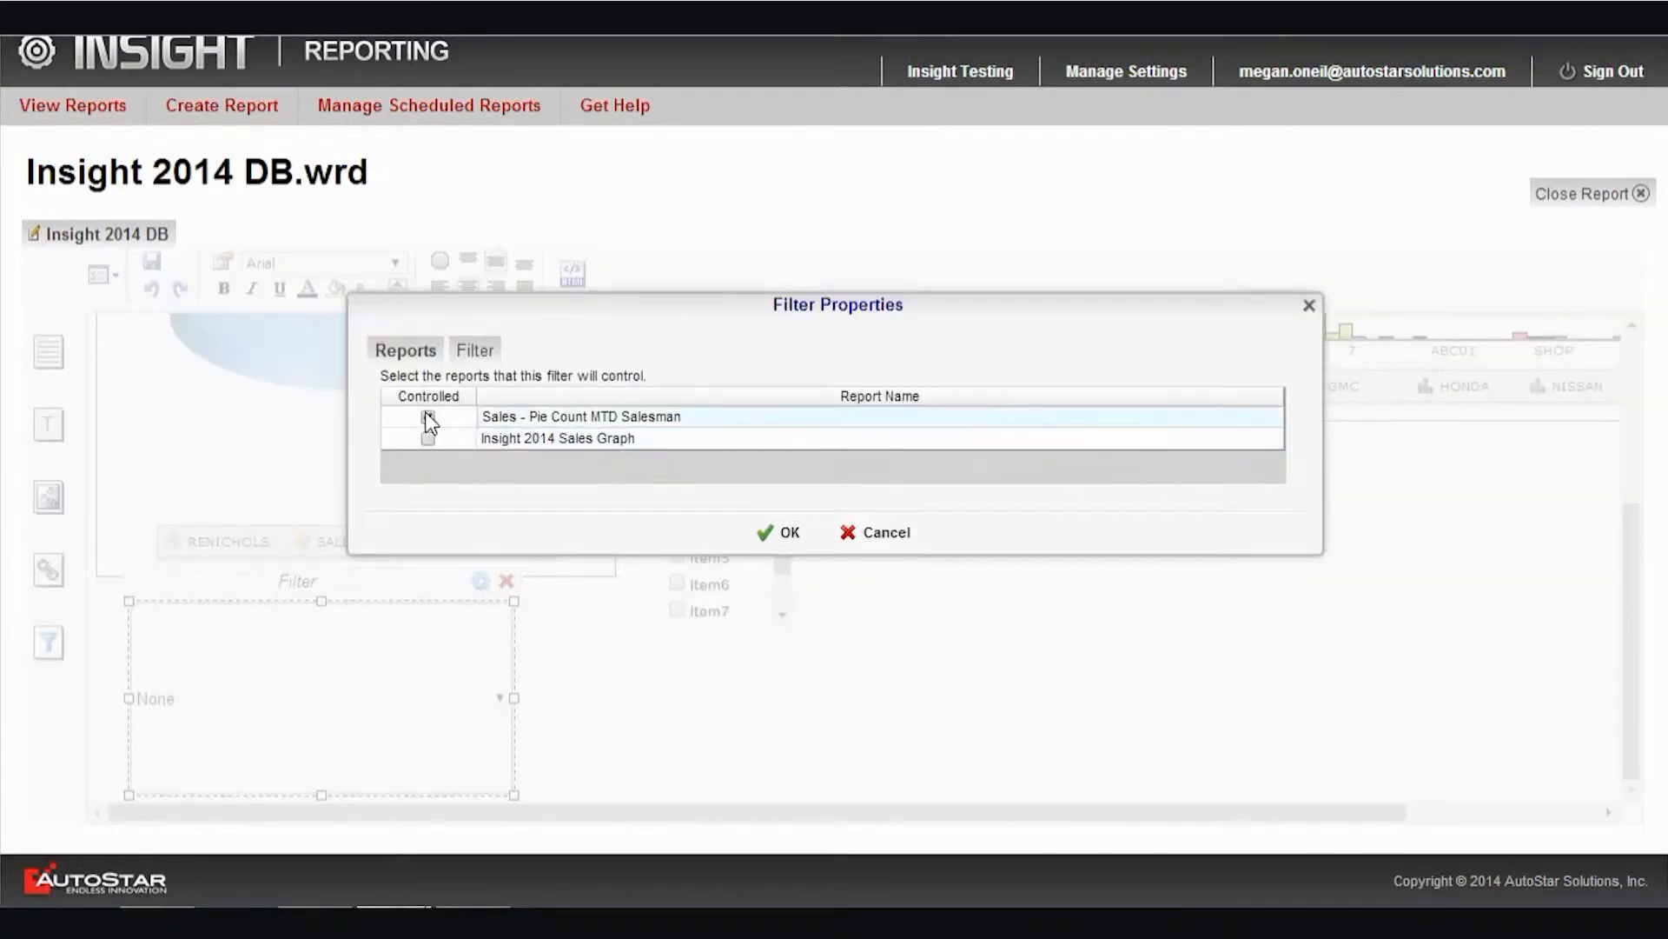
click(476, 352)
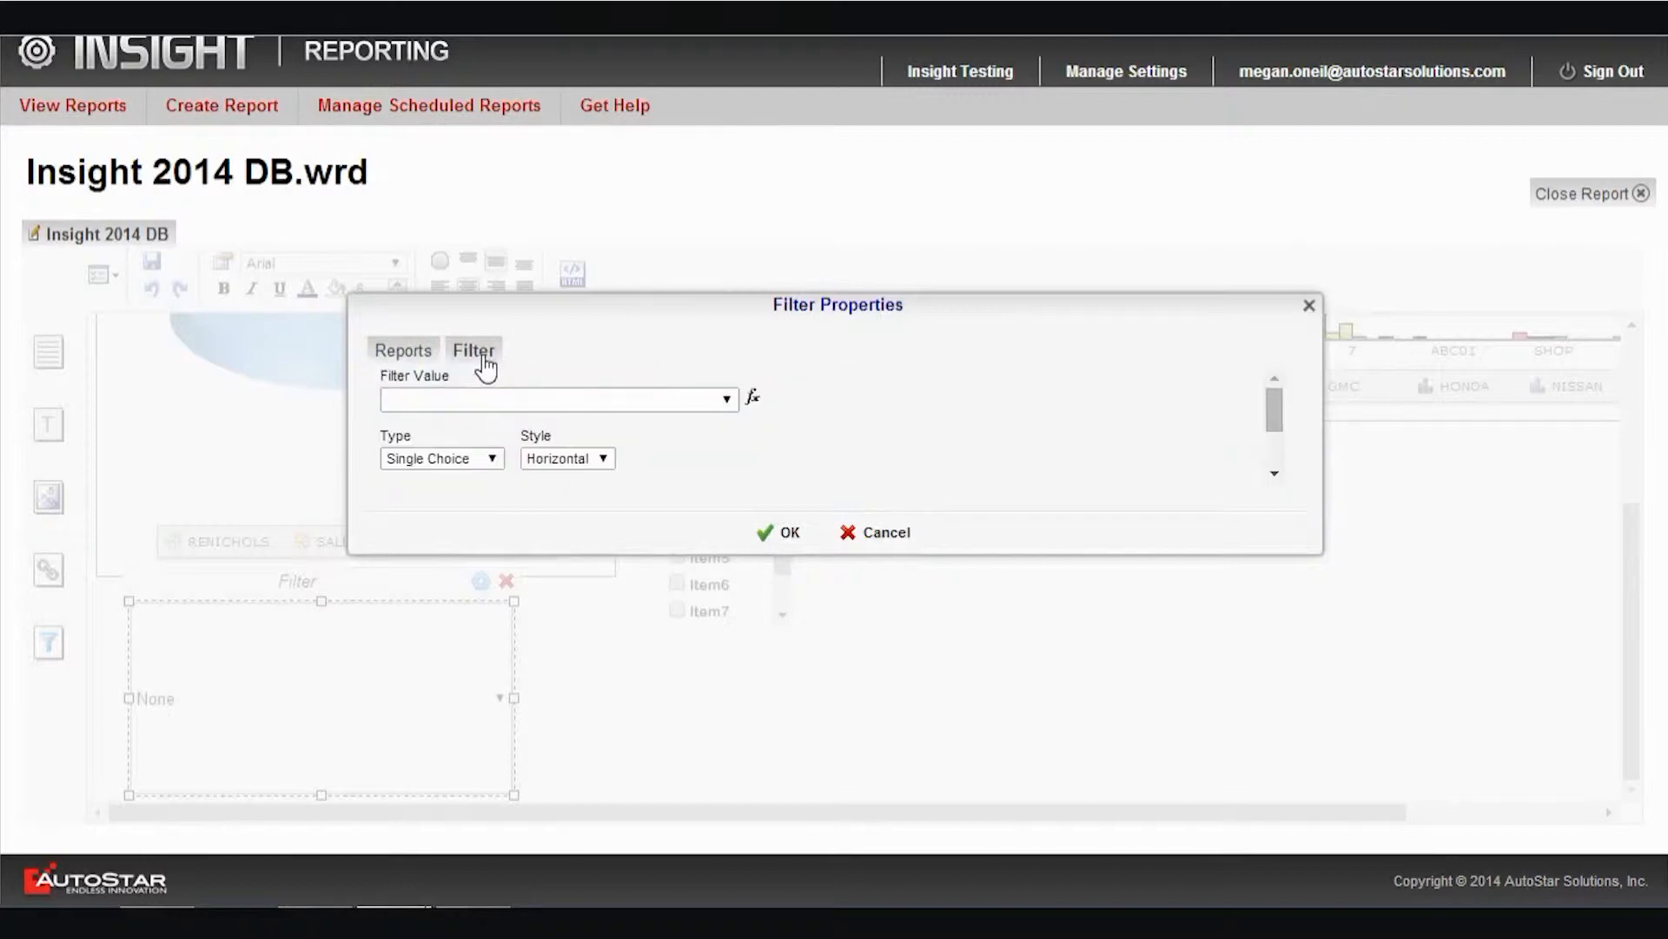
click(726, 399)
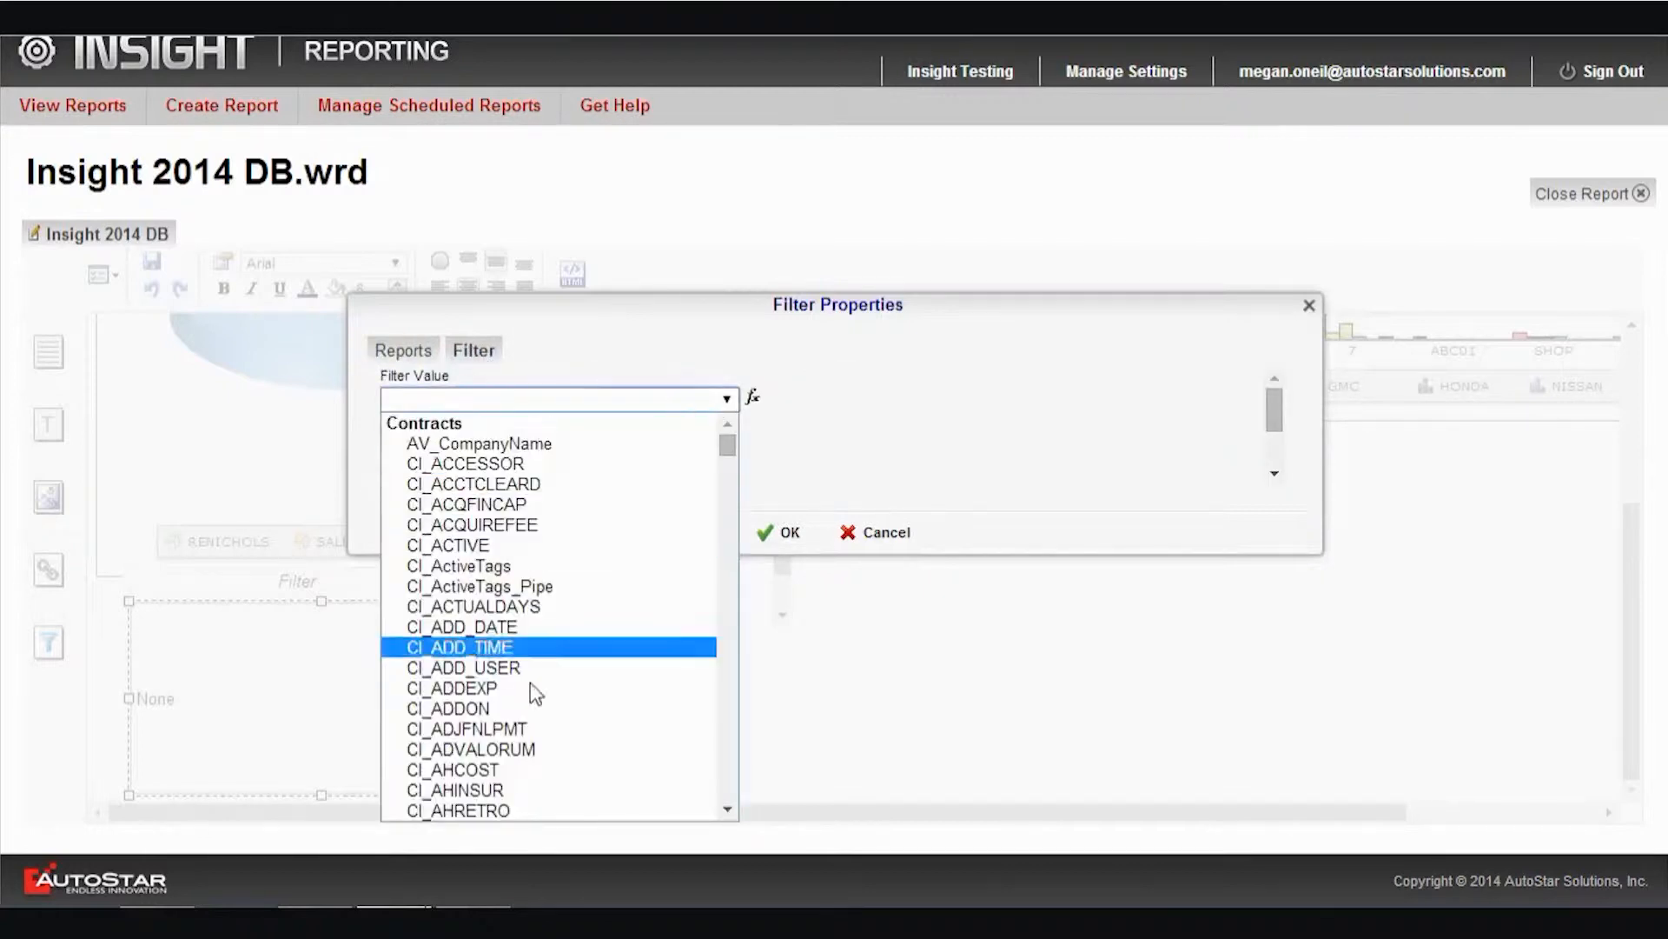
scroll(532, 708, down, 4)
scroll(533, 708, down, 10)
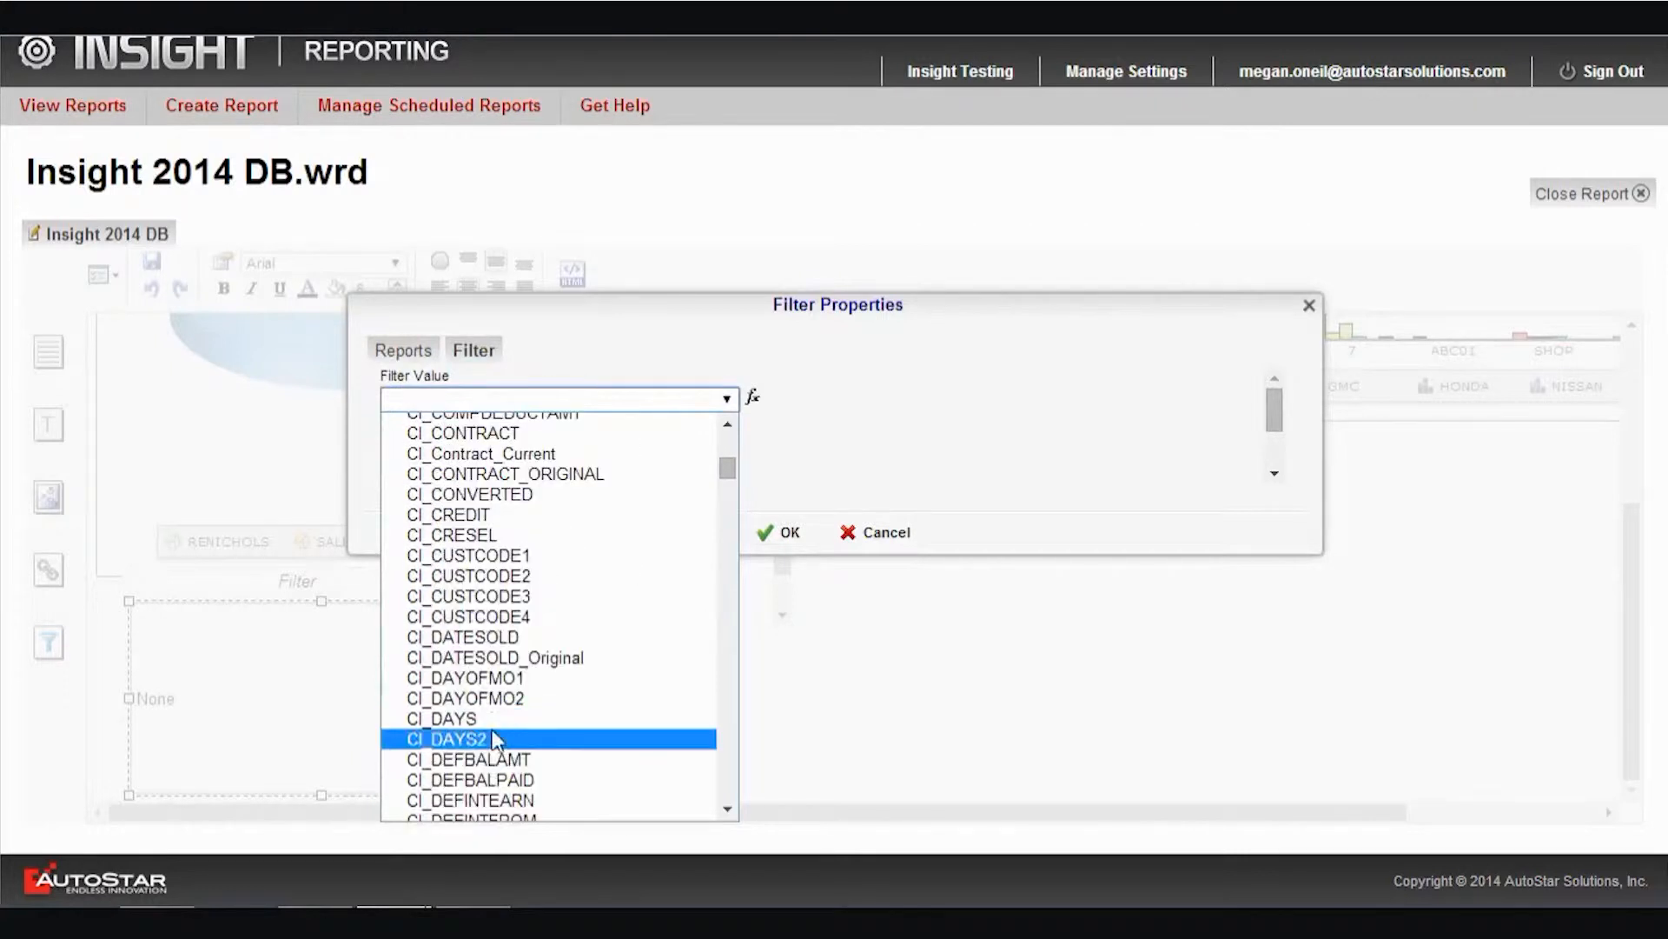
click(486, 638)
Set the date sold filter's type to Range Slider and apply the properties
click(493, 459)
click(468, 515)
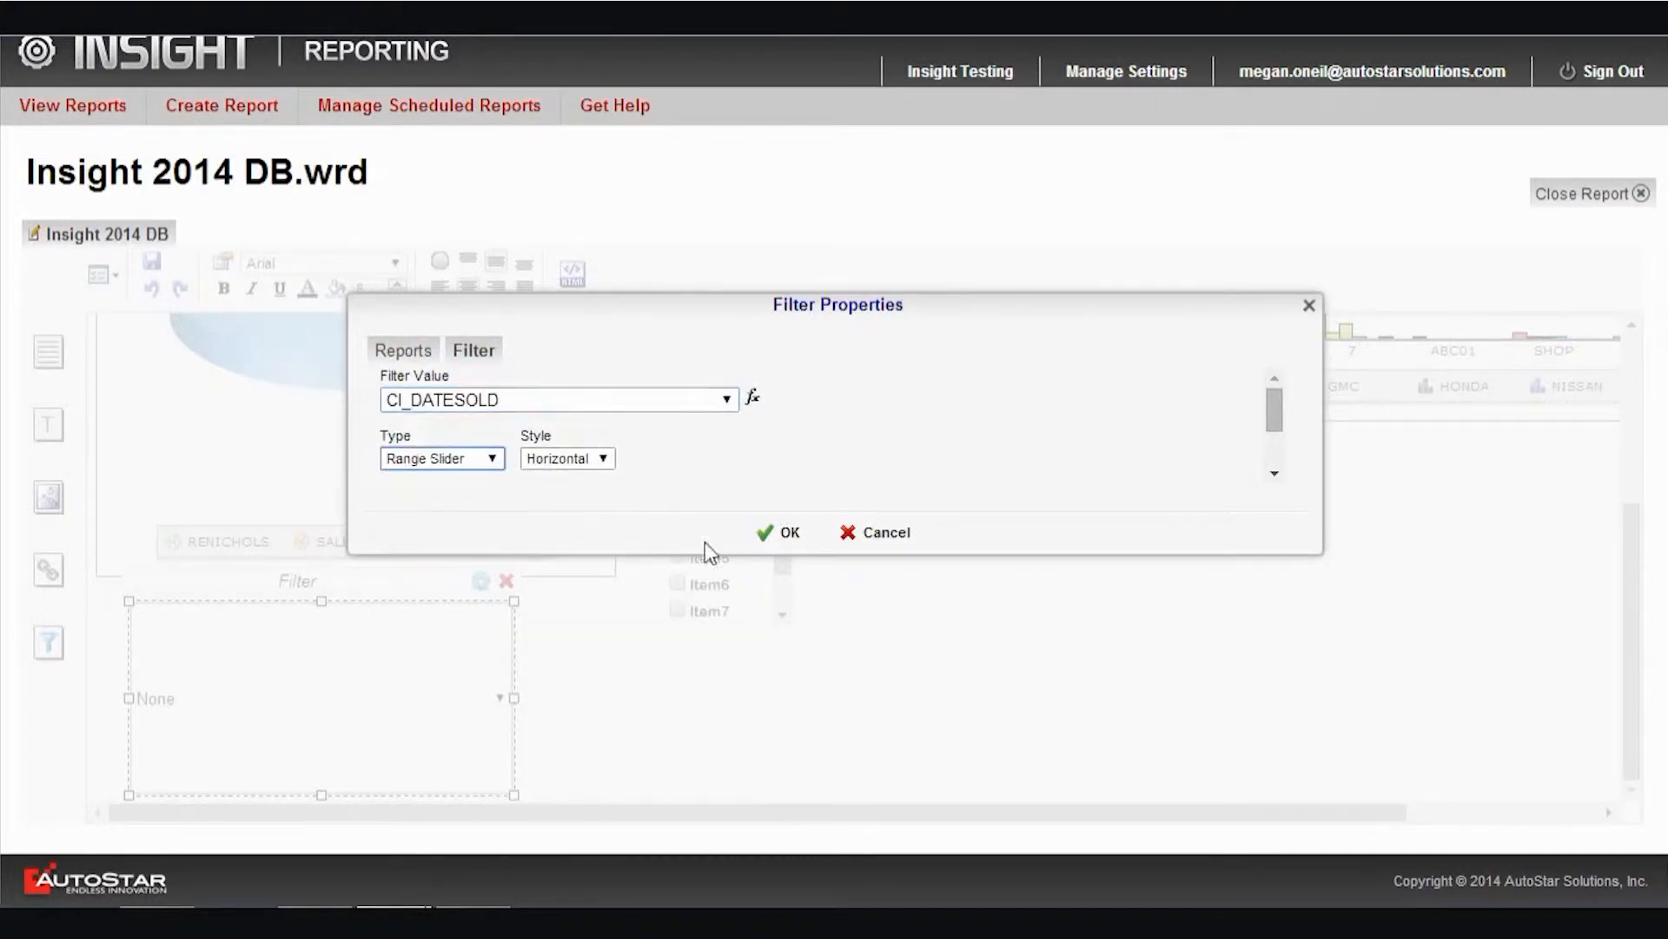
click(773, 537)
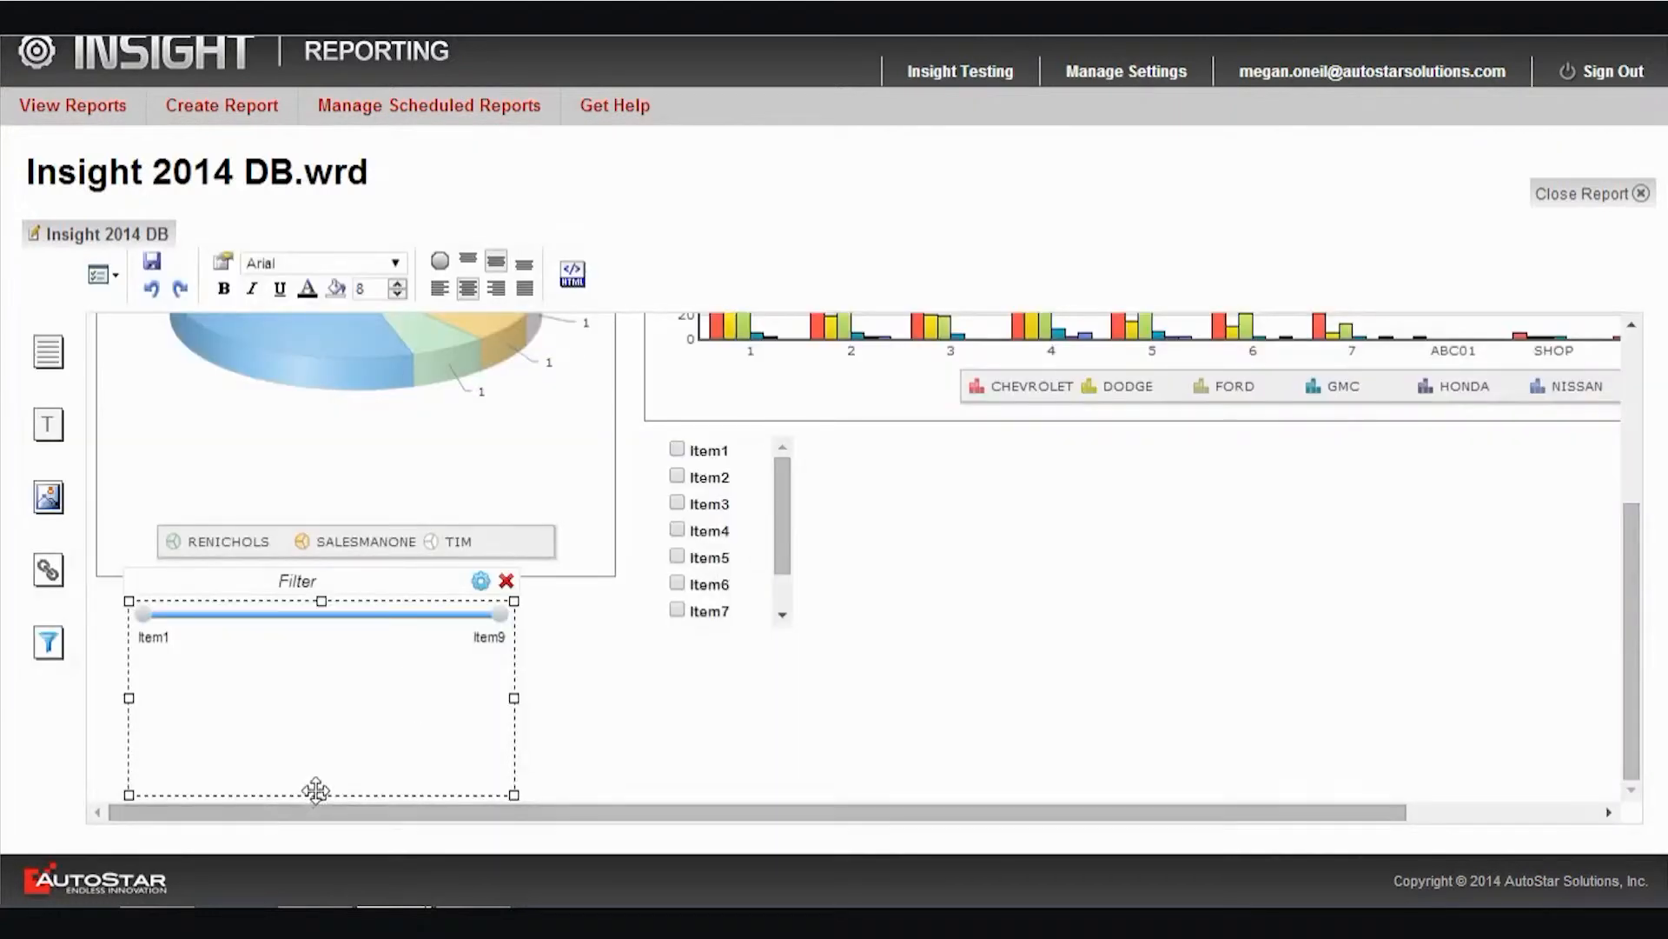
Center the date sold slider below the pie chart and reduce its height to fit just the slider and its labels
drag(320, 714, 357, 715)
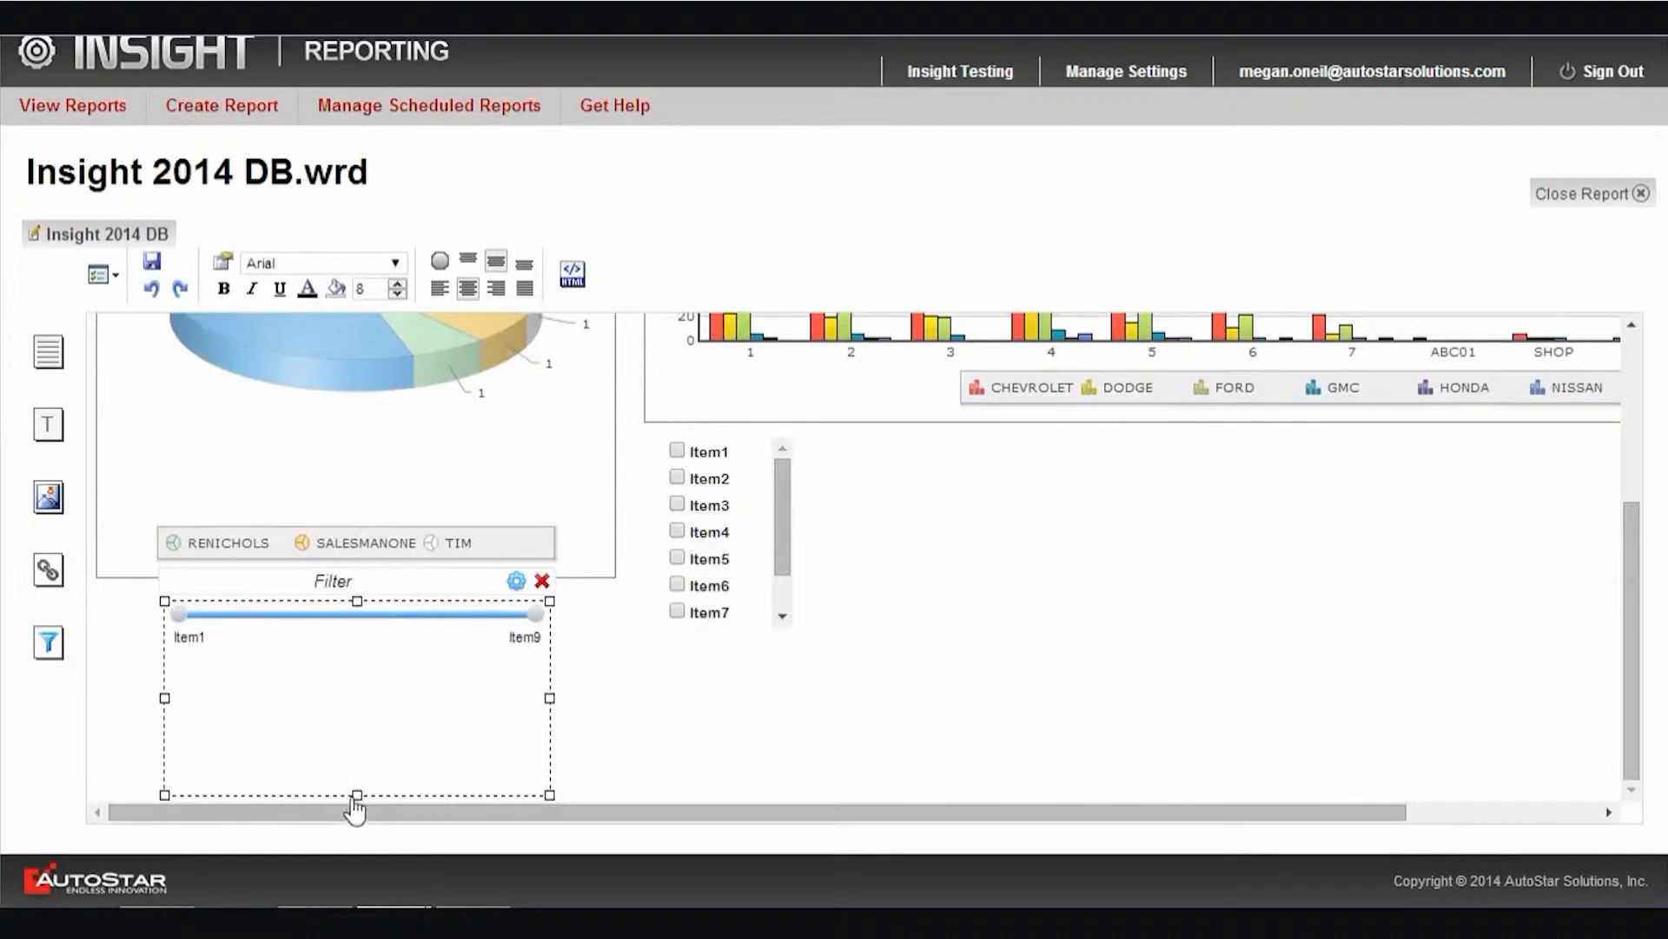
drag(359, 797, 351, 658)
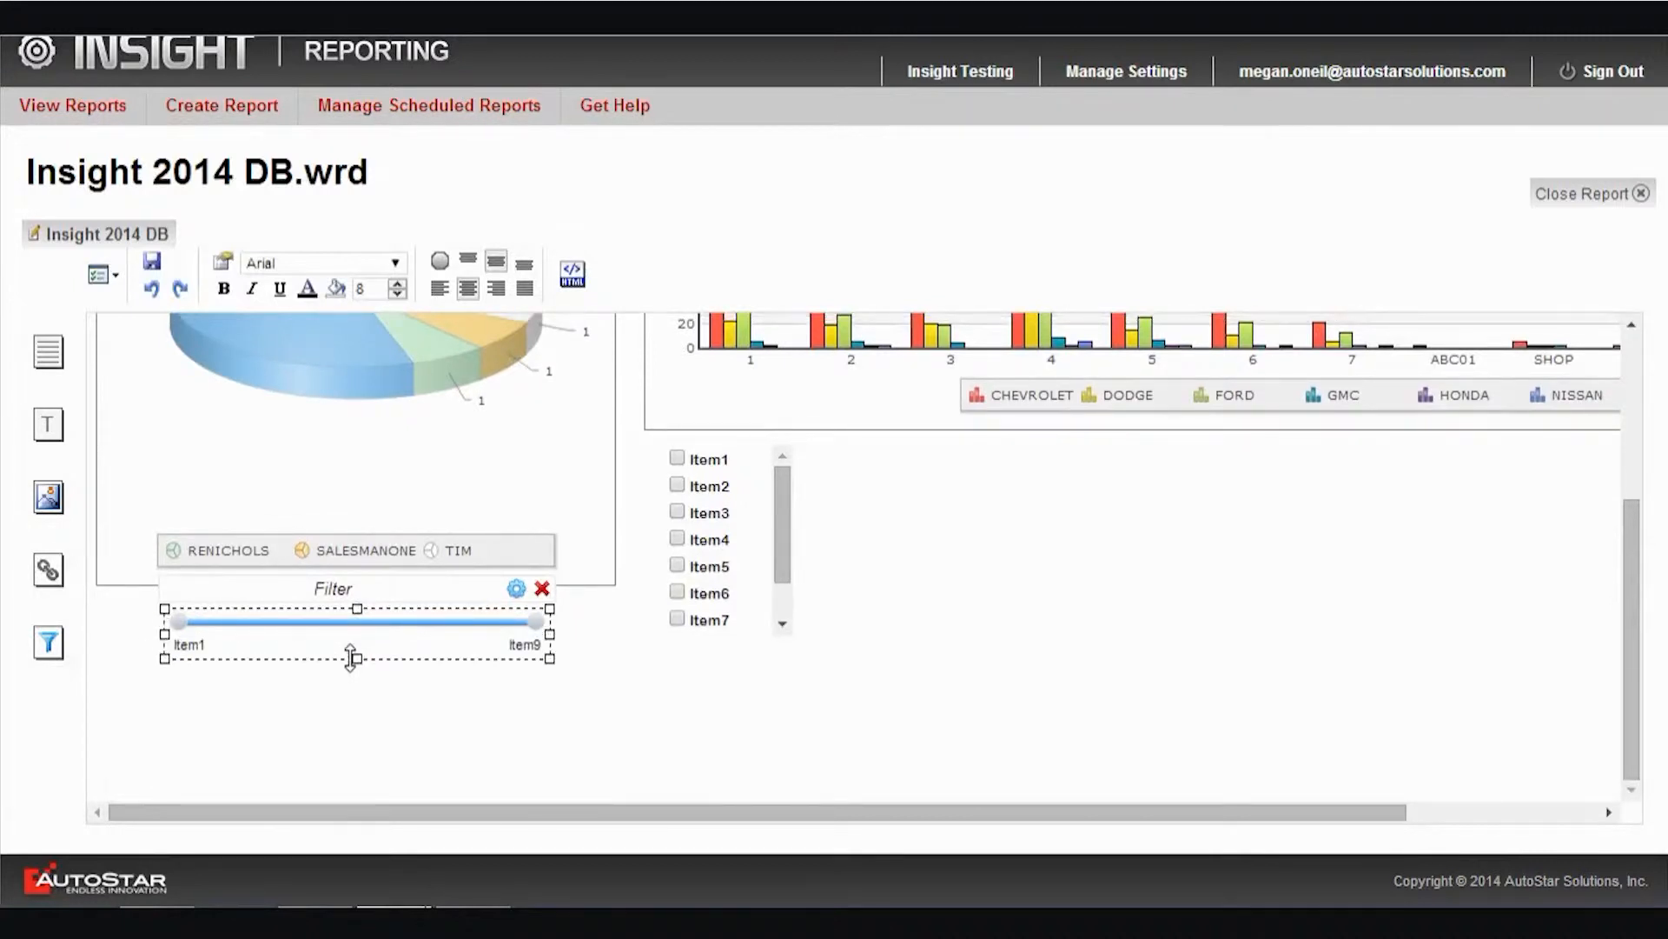
Save the dashboard and run it as HTML
scroll(351, 669, up, 3)
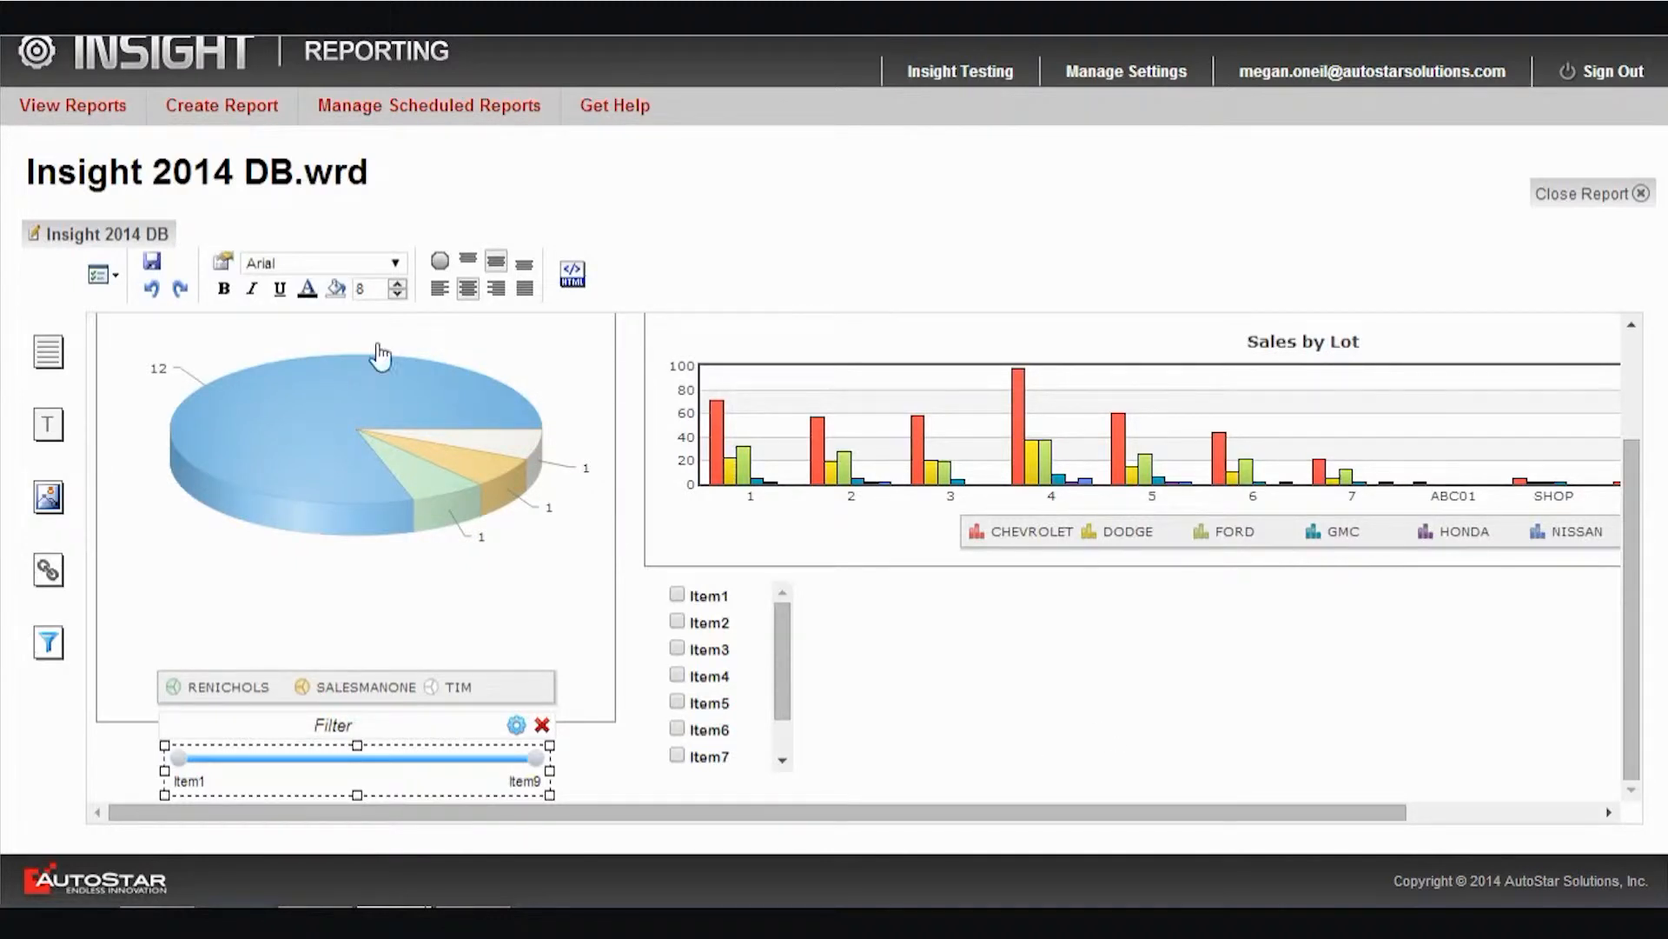
click(151, 261)
click(423, 358)
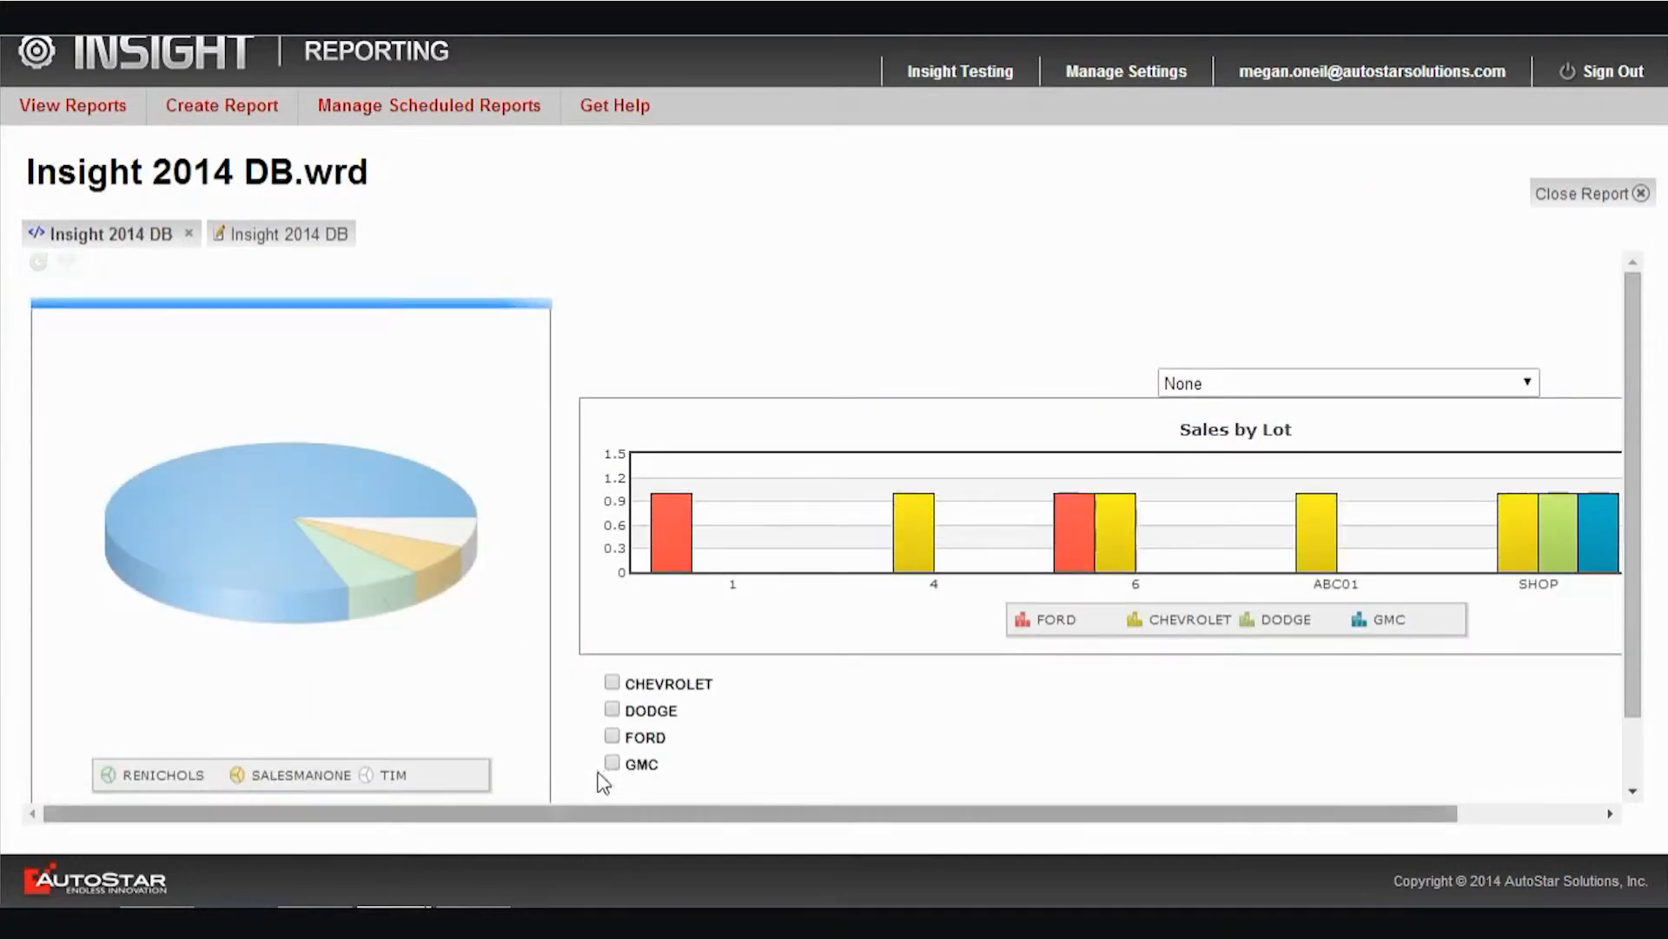
Test the lot filter on the Sales by Lot chart with lots 1 and ABC01, and reset it to None
click(1527, 383)
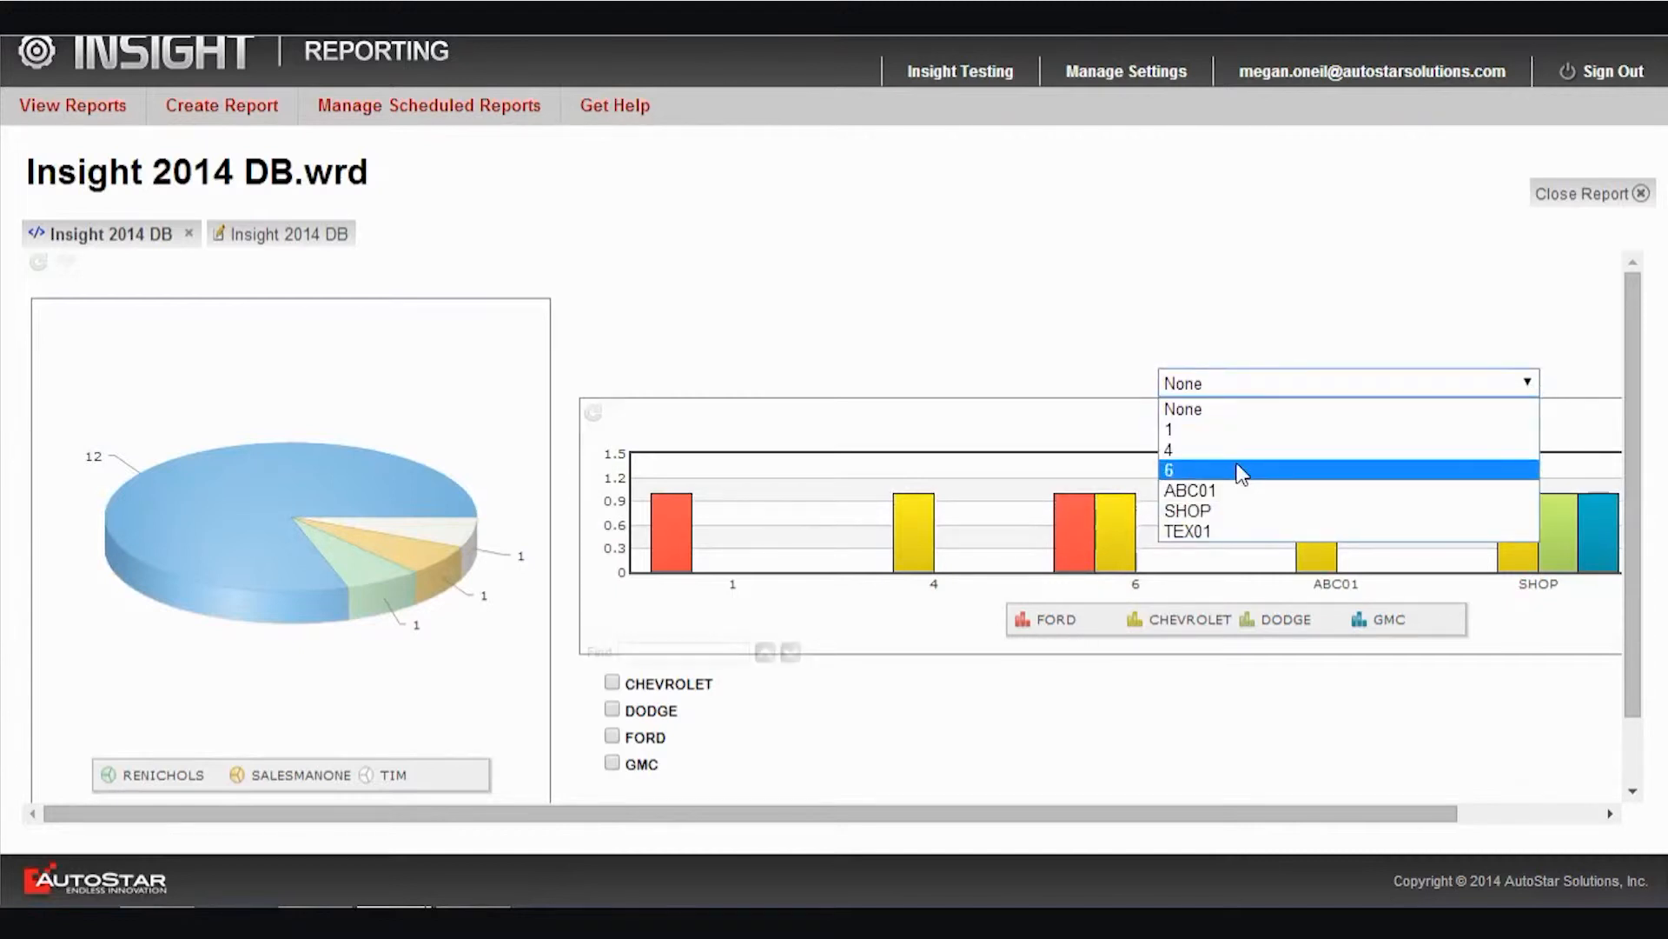
click(1238, 429)
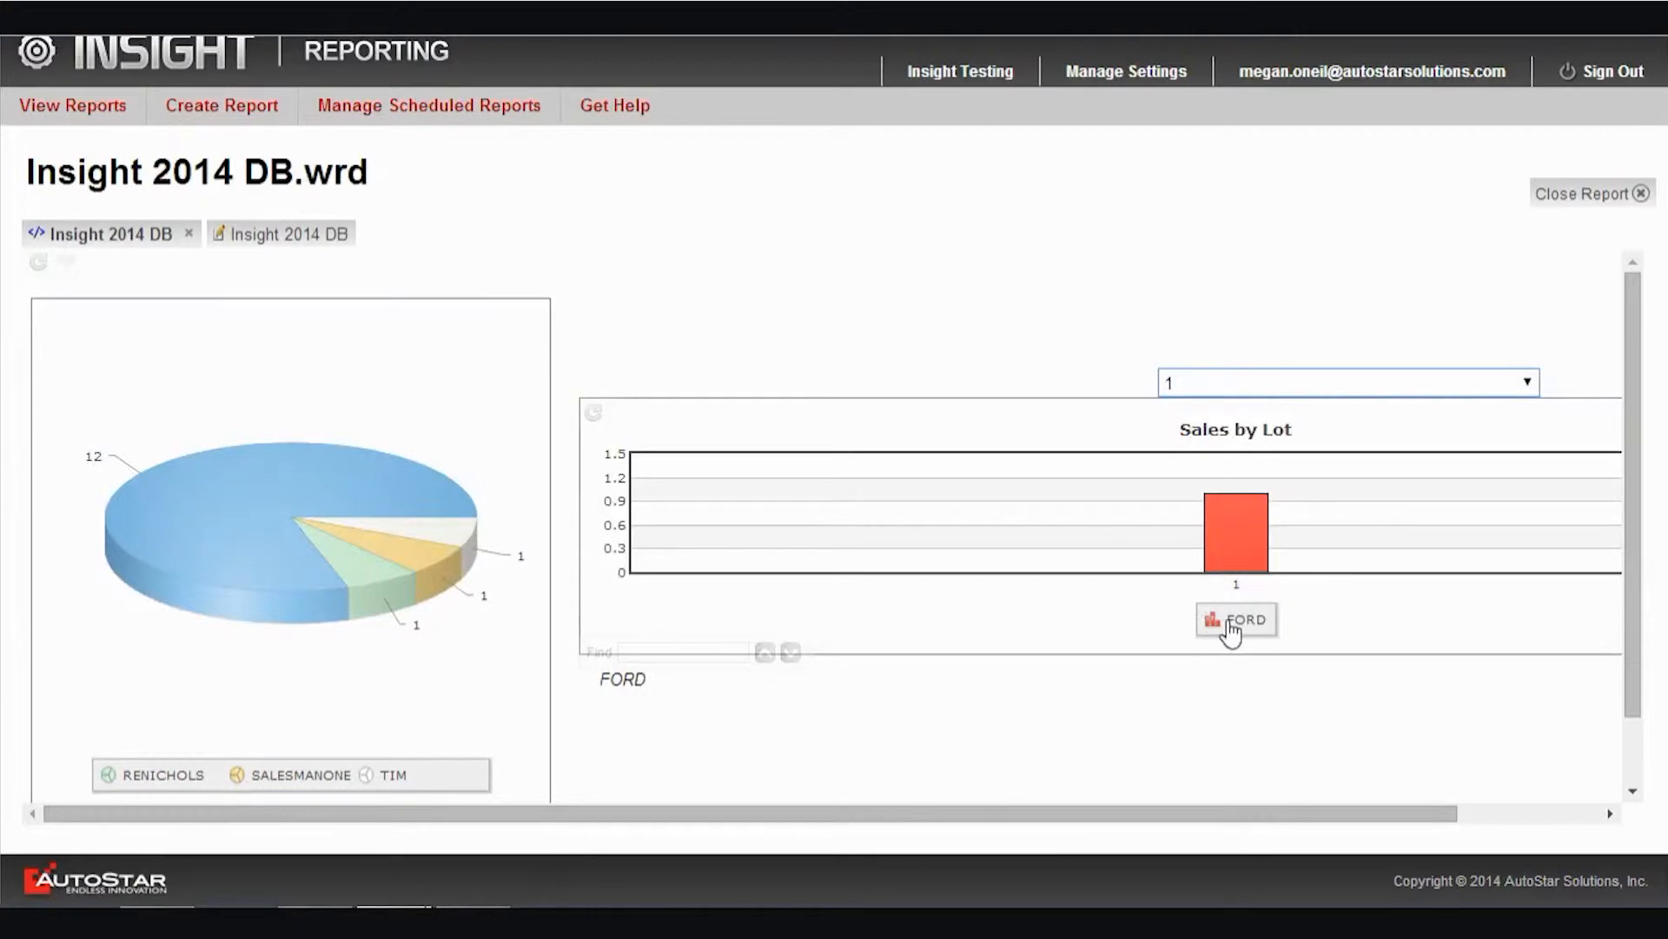
click(1530, 384)
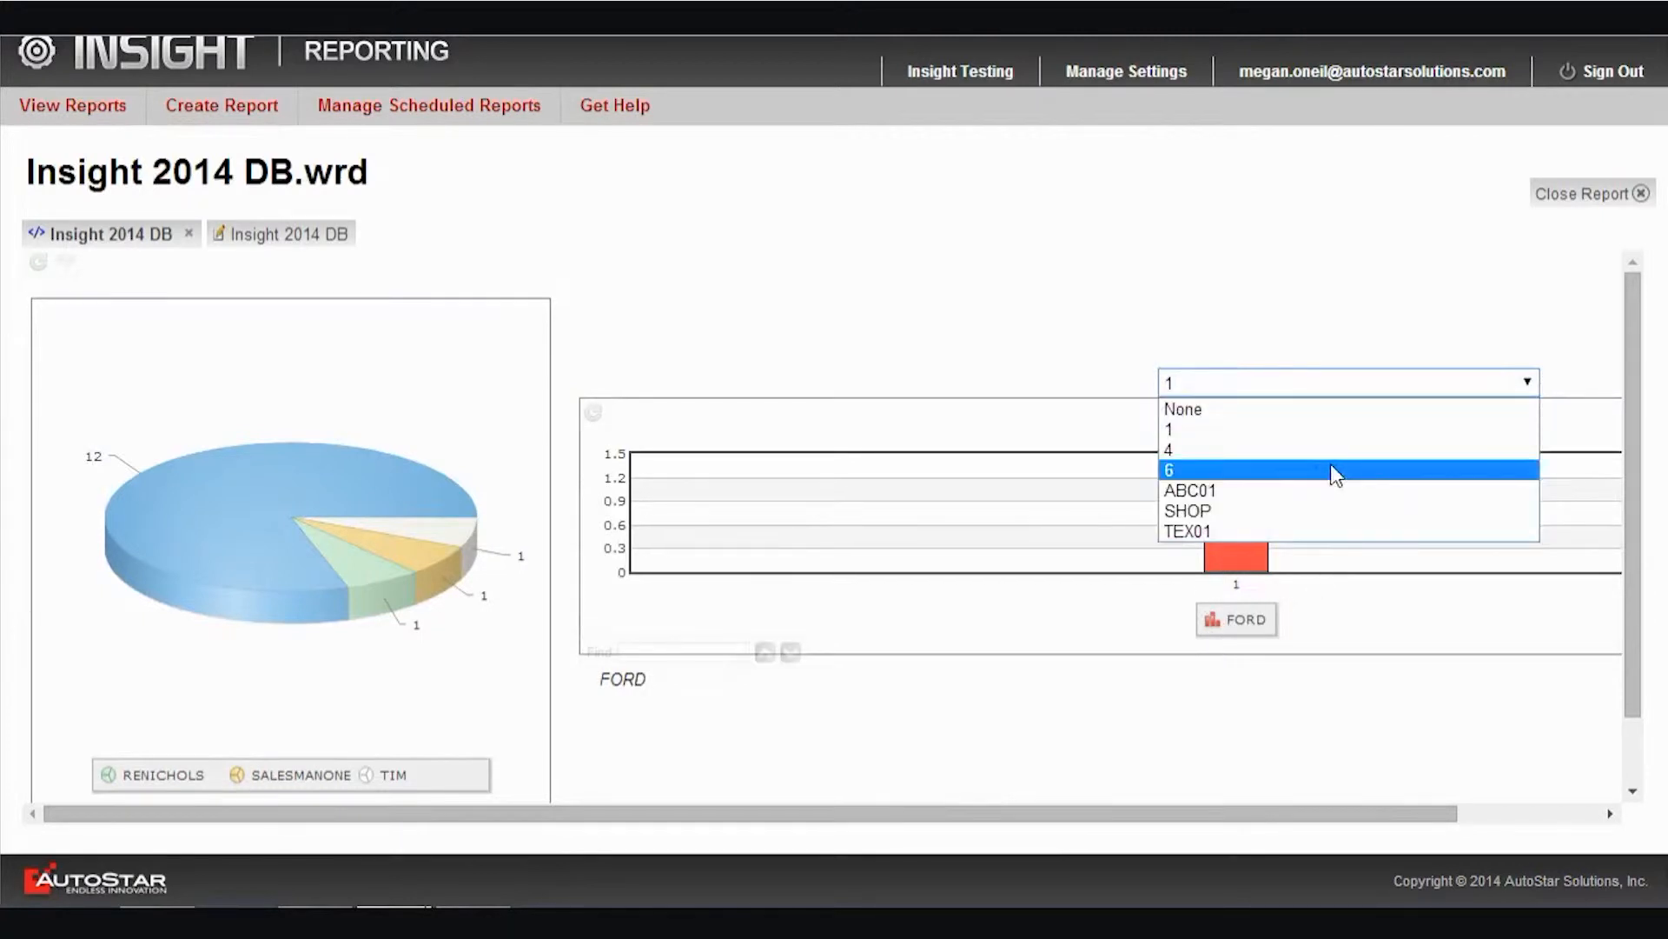
click(1268, 485)
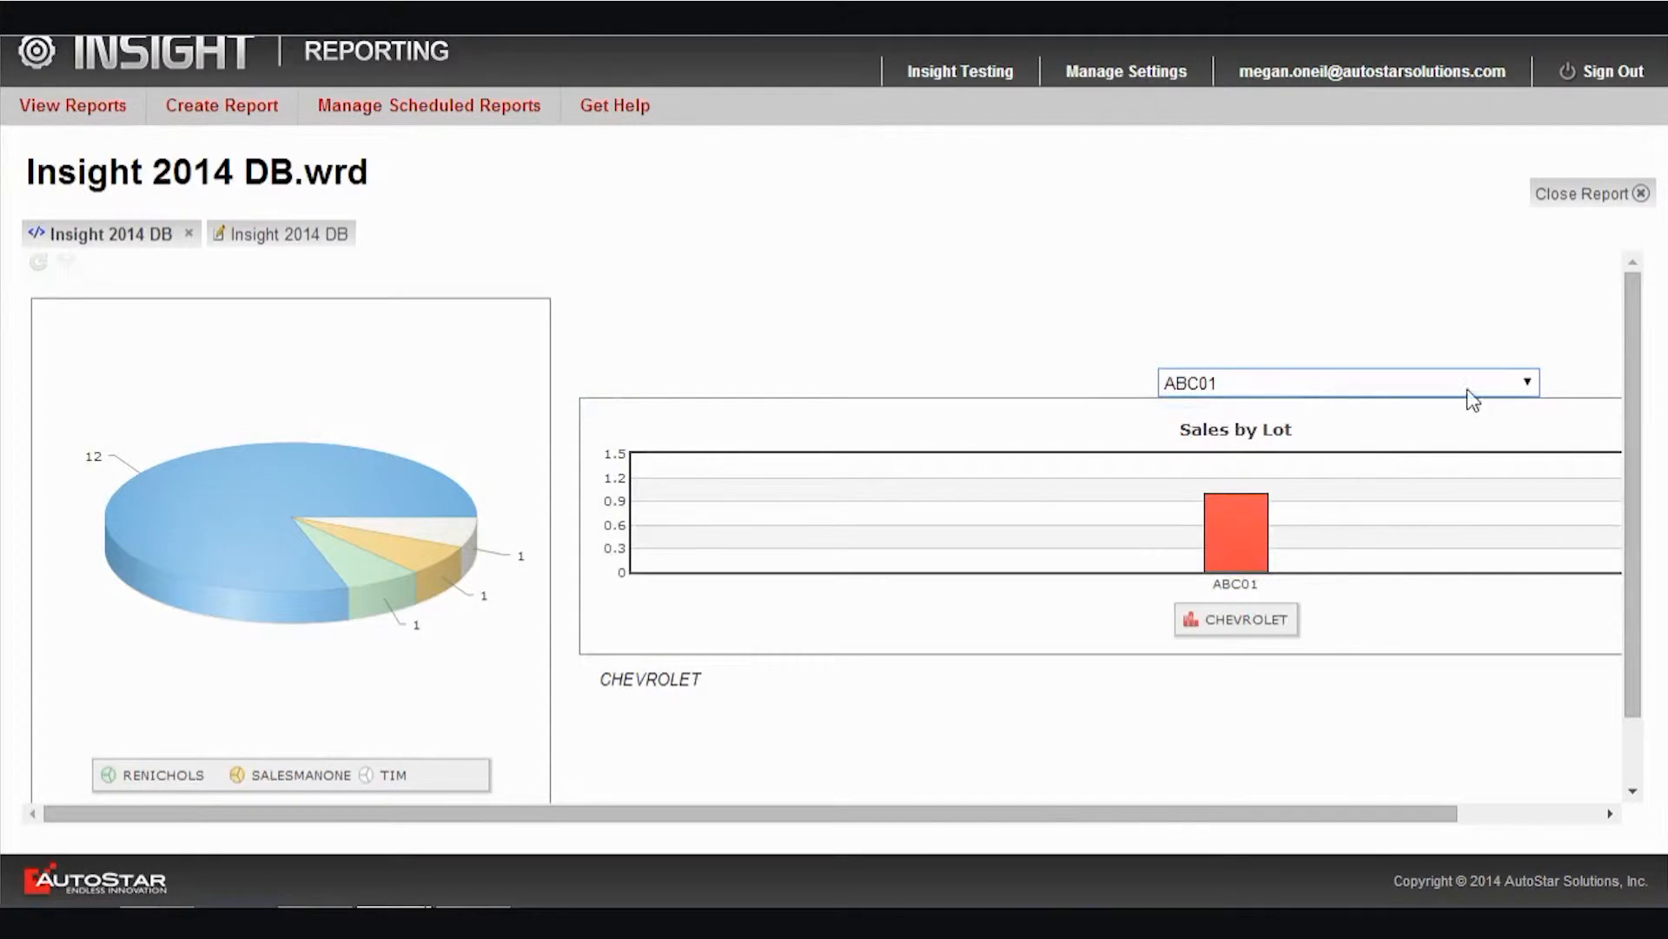
click(1522, 383)
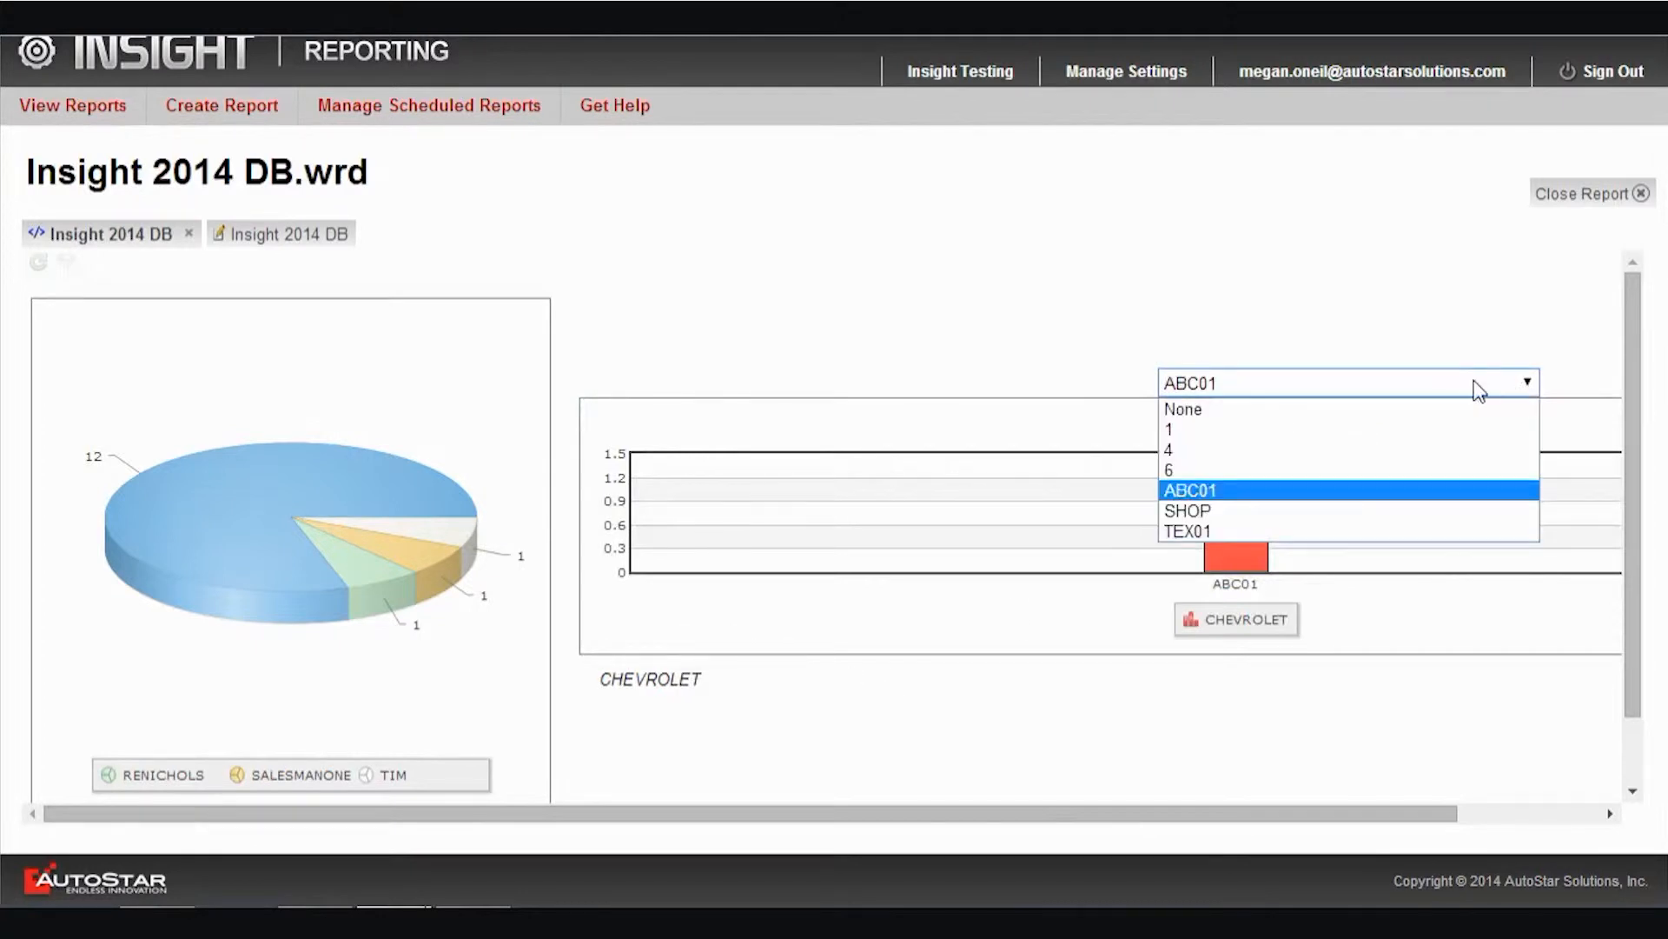
click(1317, 415)
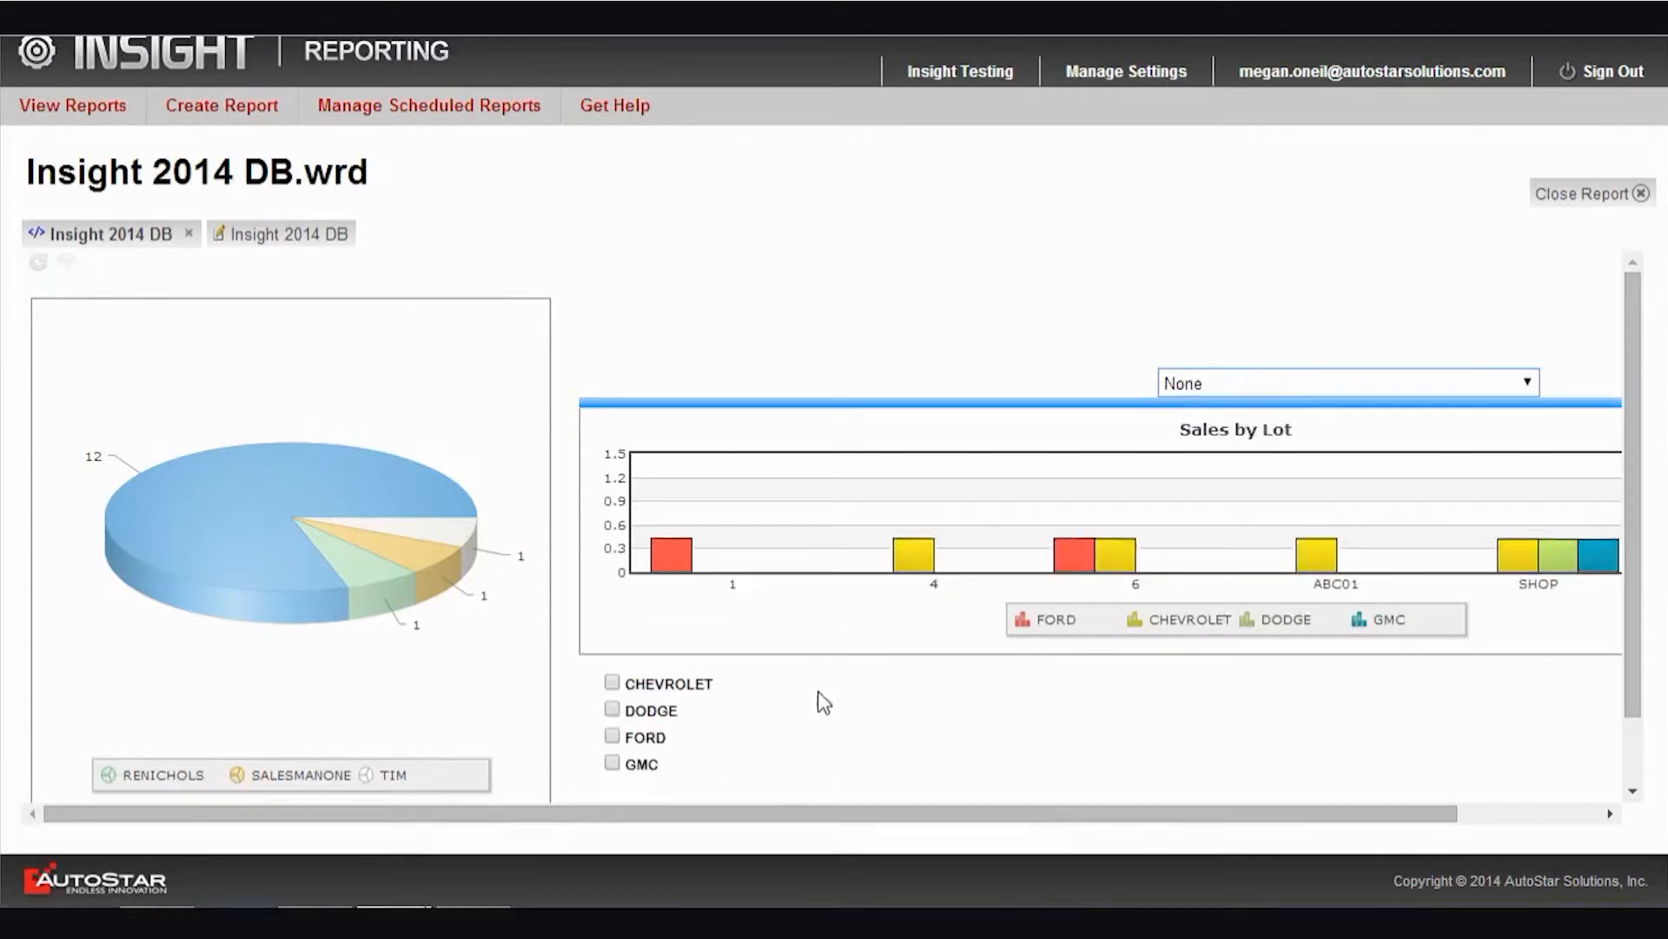
Filter the Sales by Lot chart to CHEVROLET, DODGE and FORD and examine the chart across its full width
scroll(624, 702, down, 1)
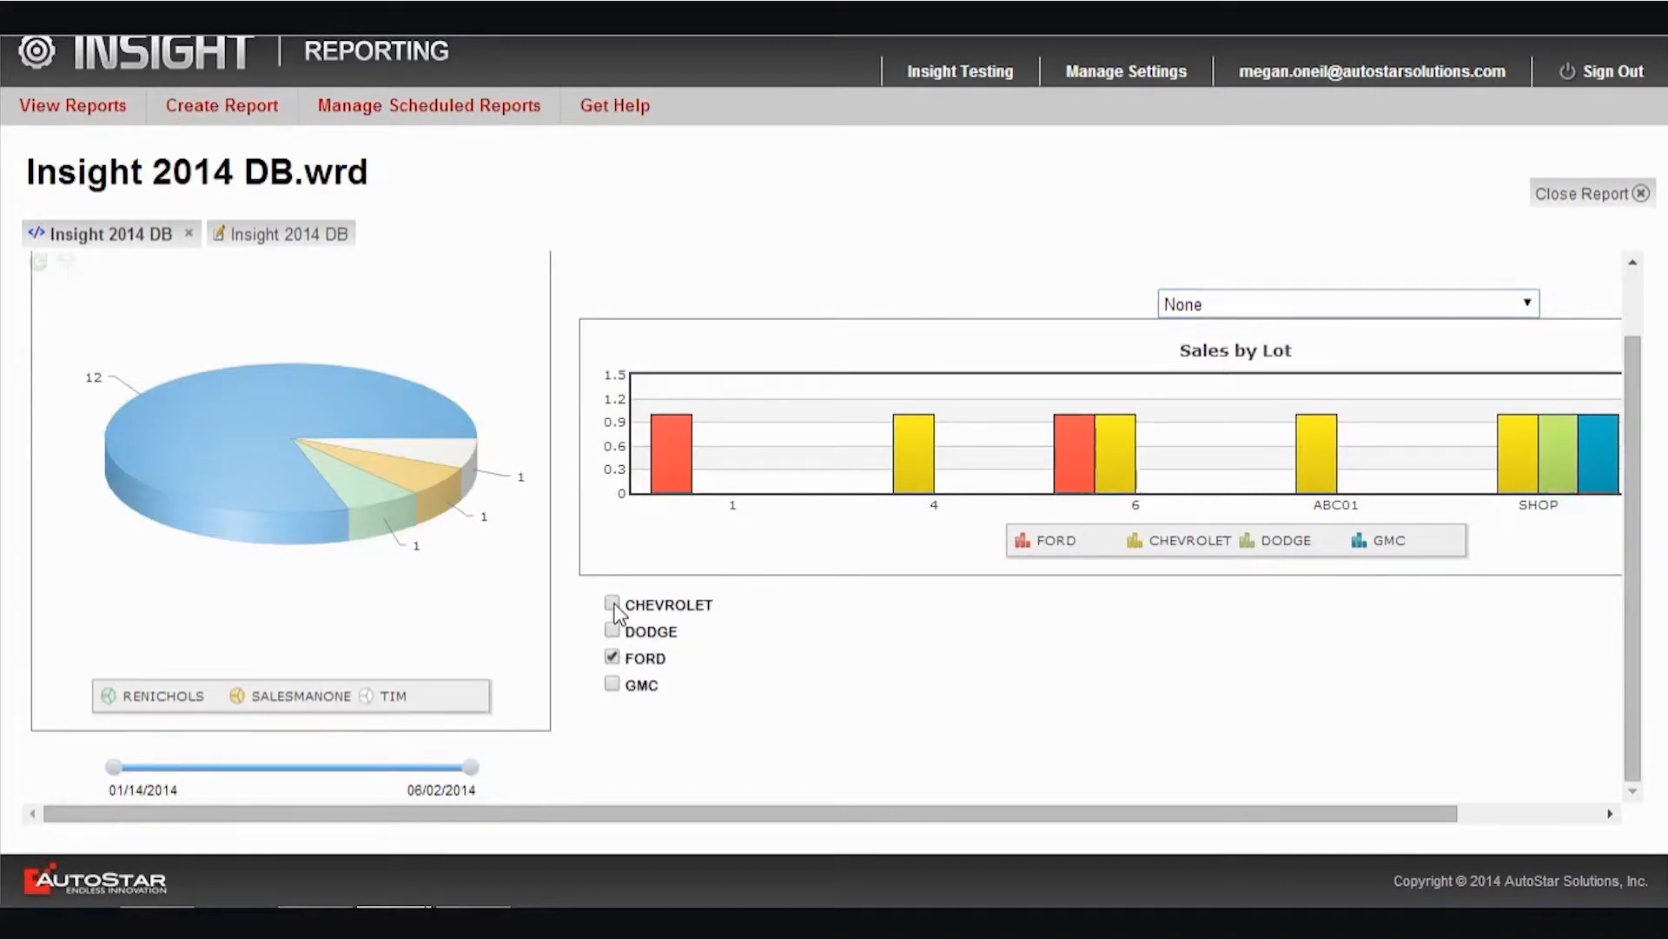
click(613, 631)
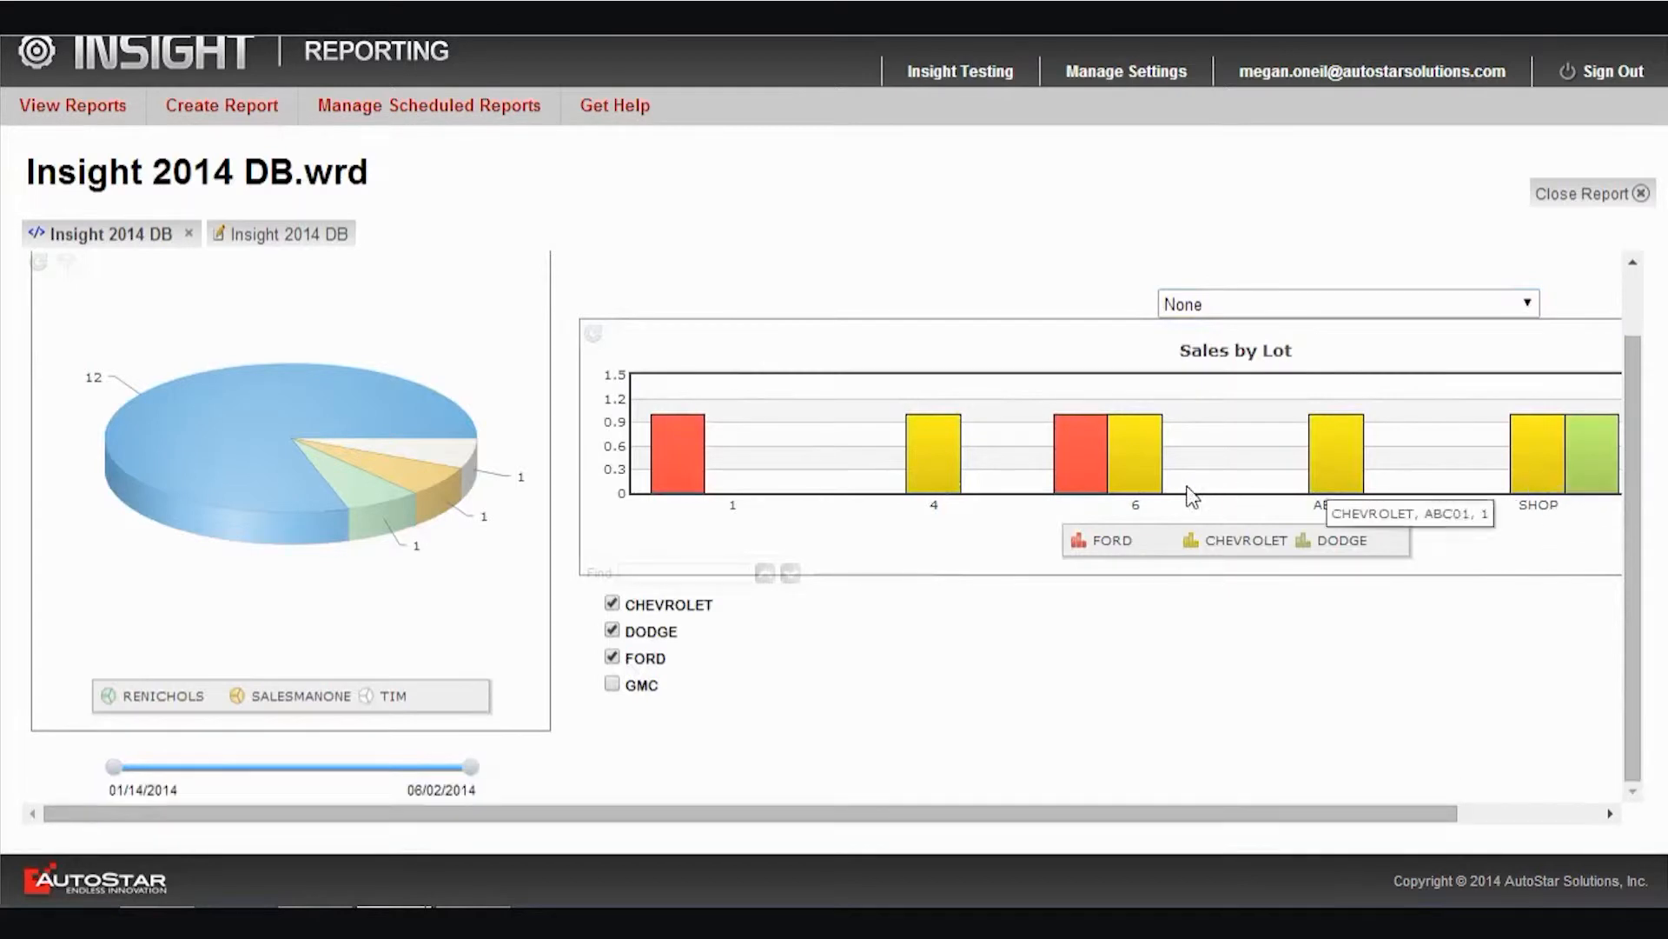
drag(1192, 810, 1447, 838)
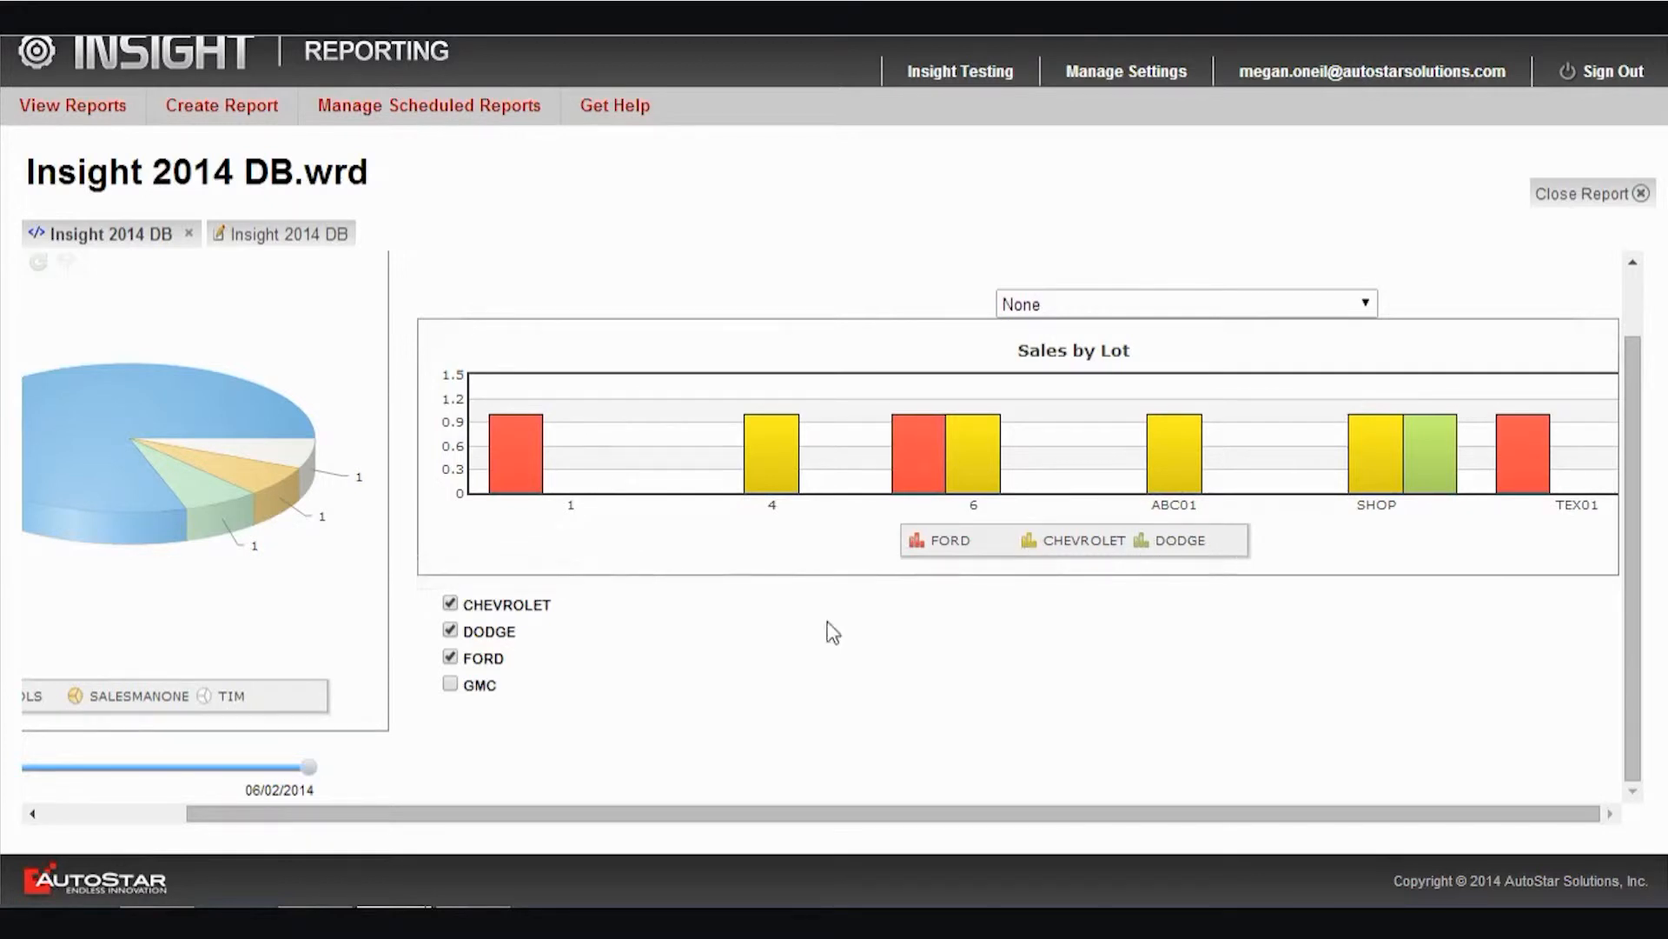
drag(1501, 806, 823, 827)
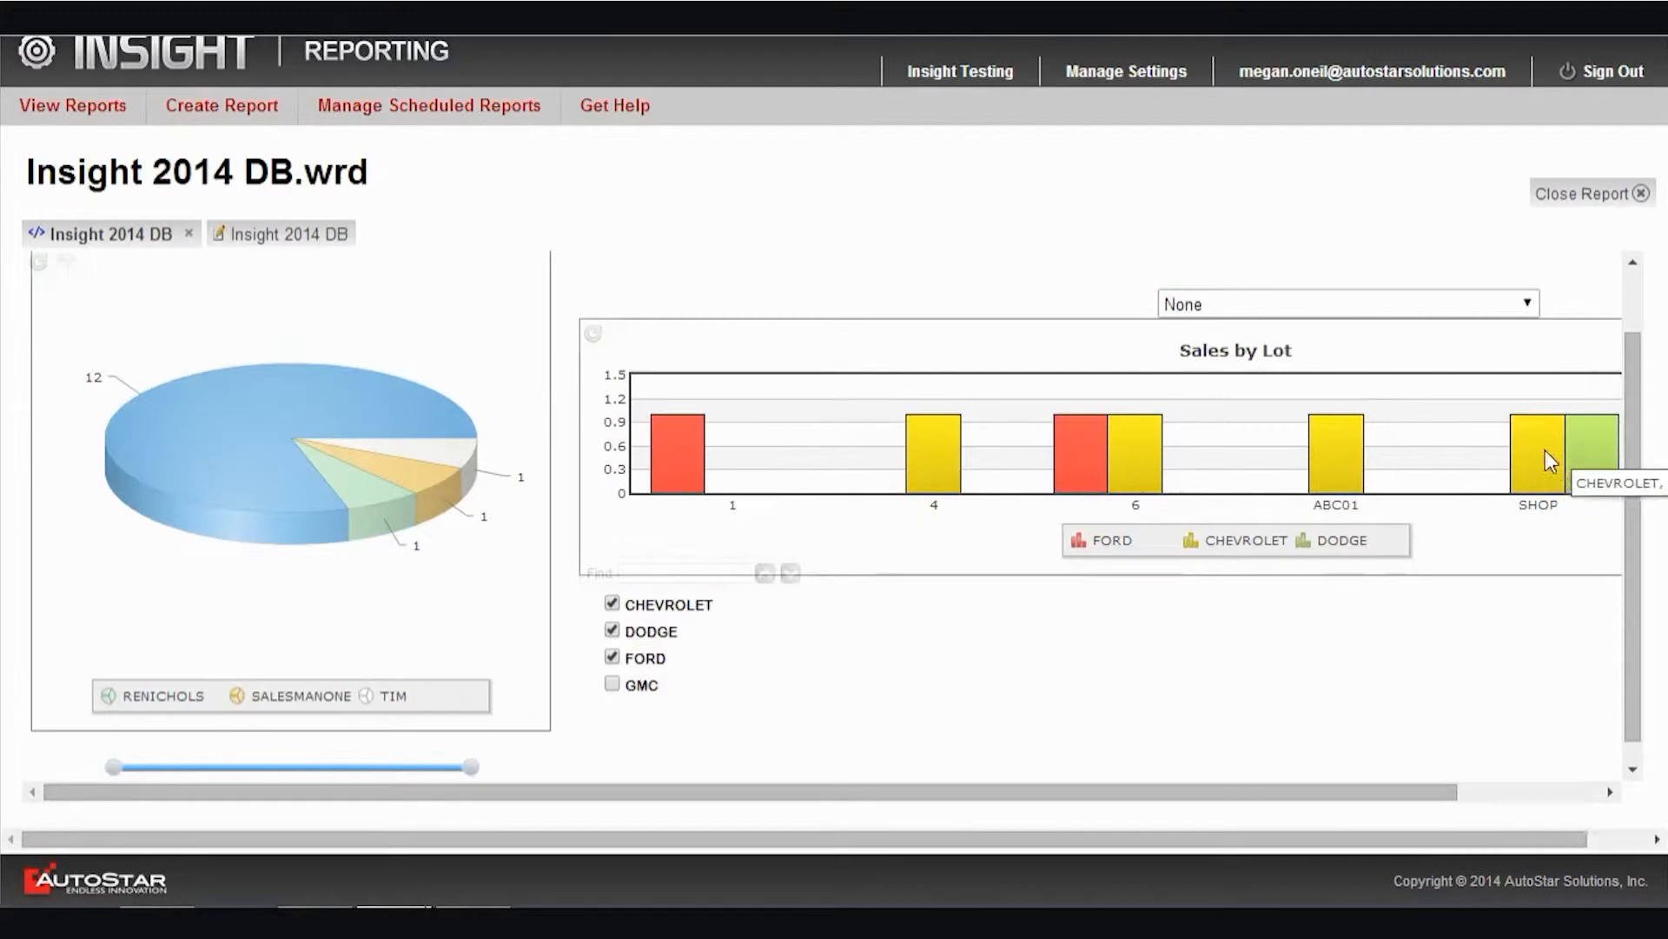
Try the line and horizontal bar types on the Sales by Lot chart and return it to vertical columns
right_click(1439, 470)
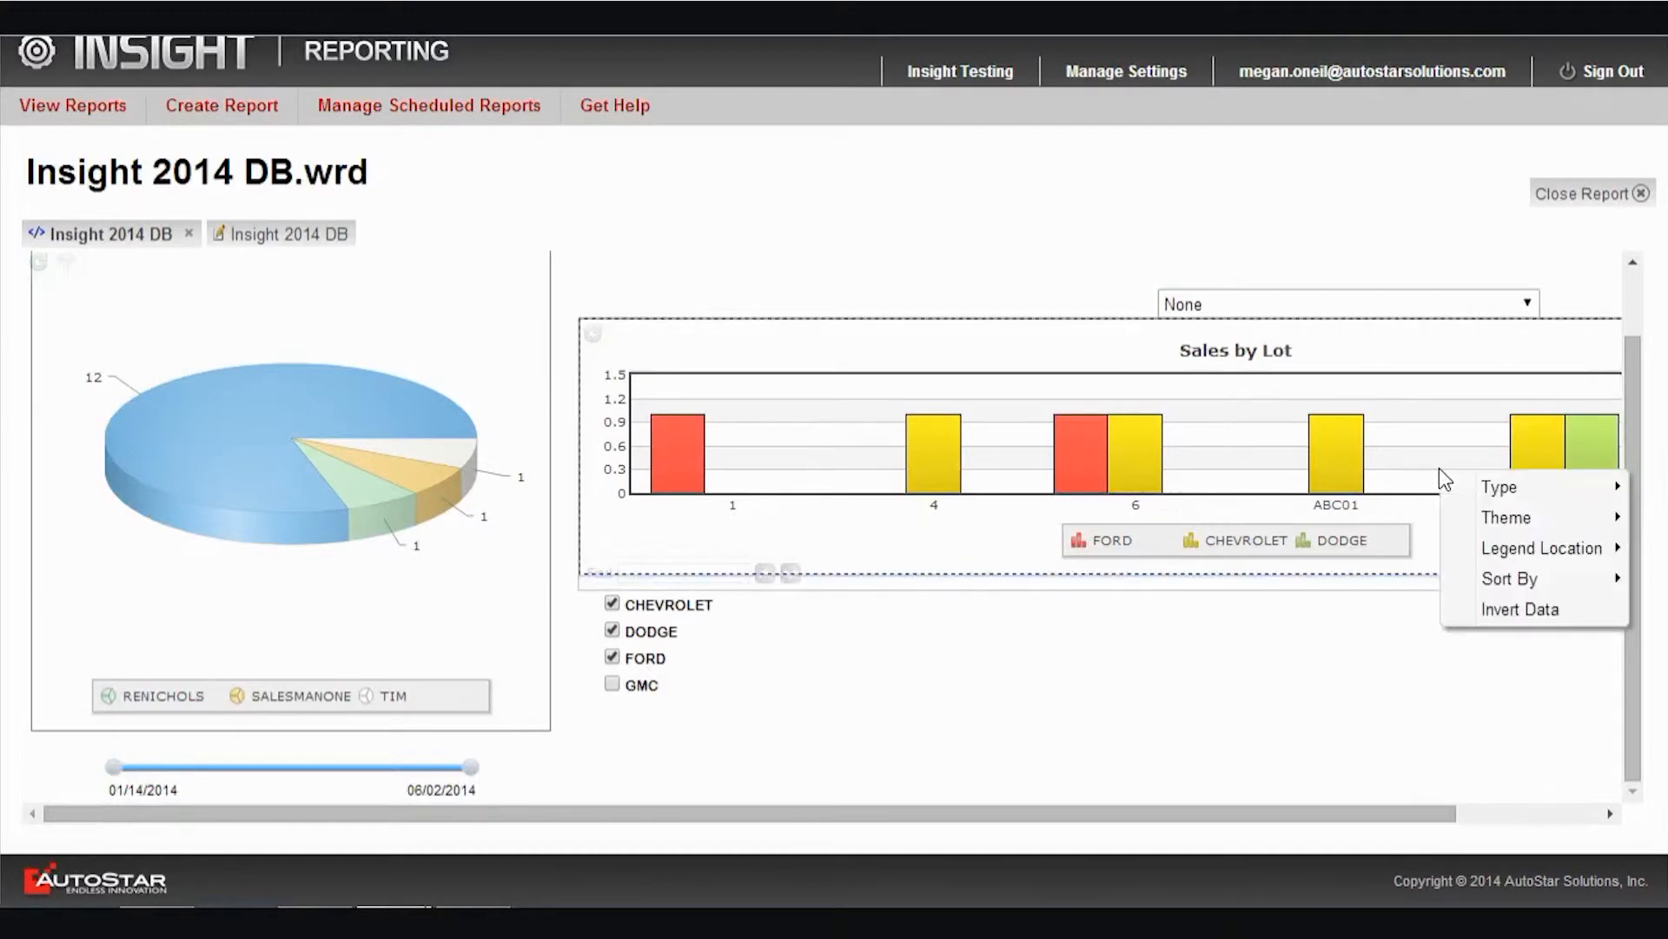
mouse_move(1491, 496)
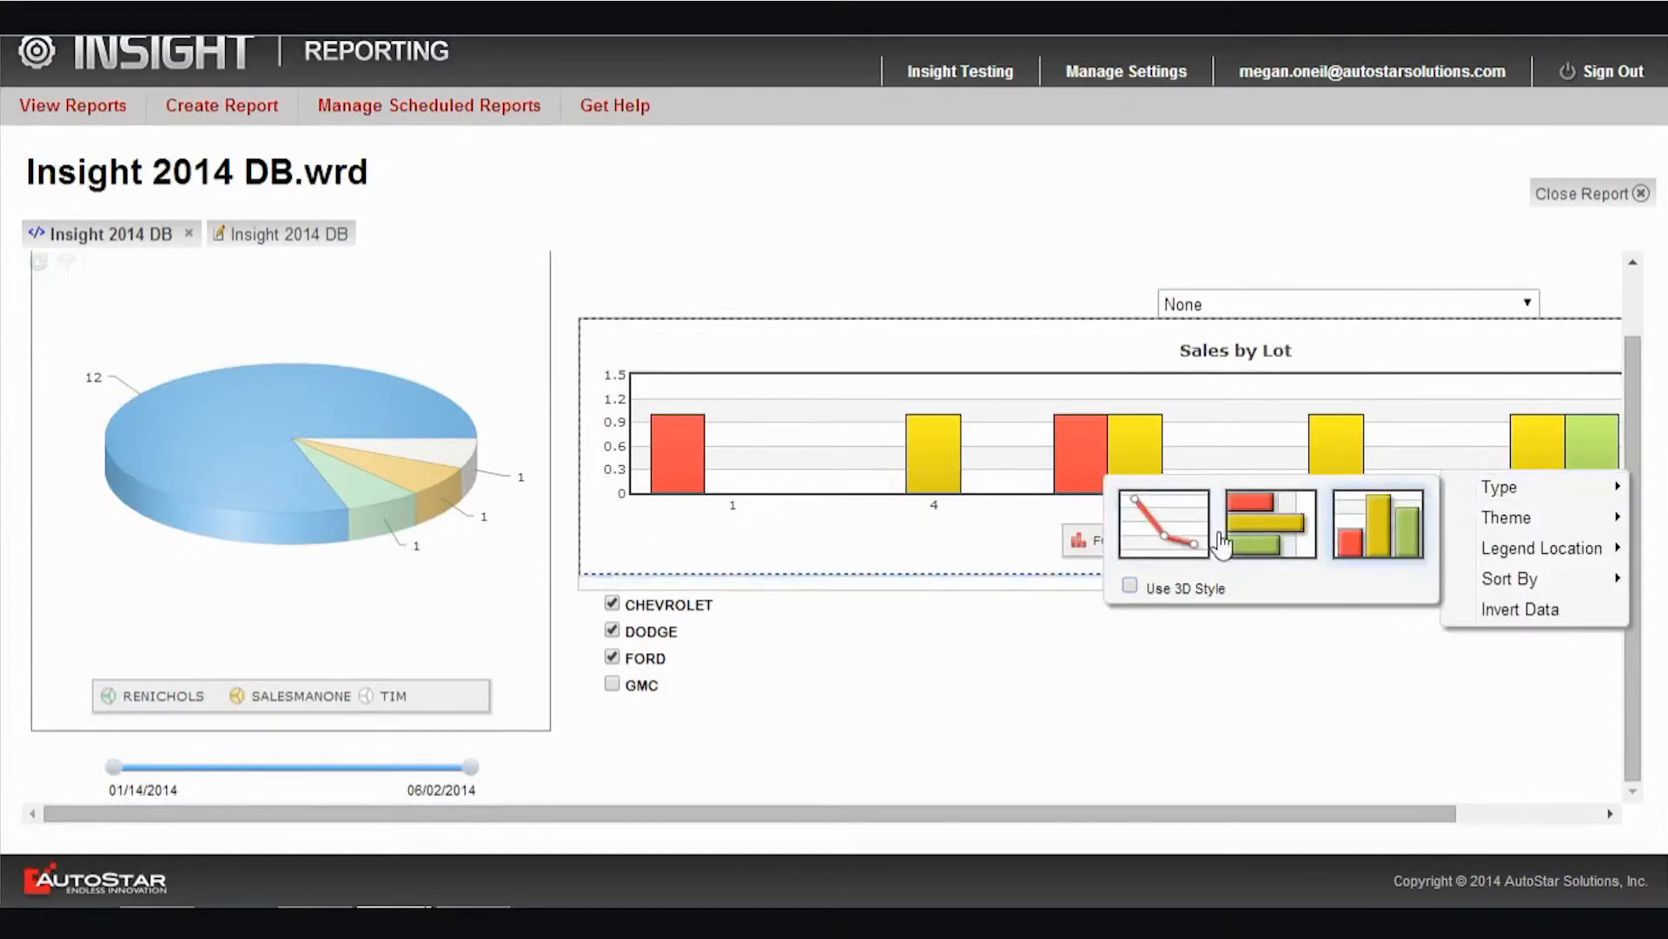
mouse_move(1177, 548)
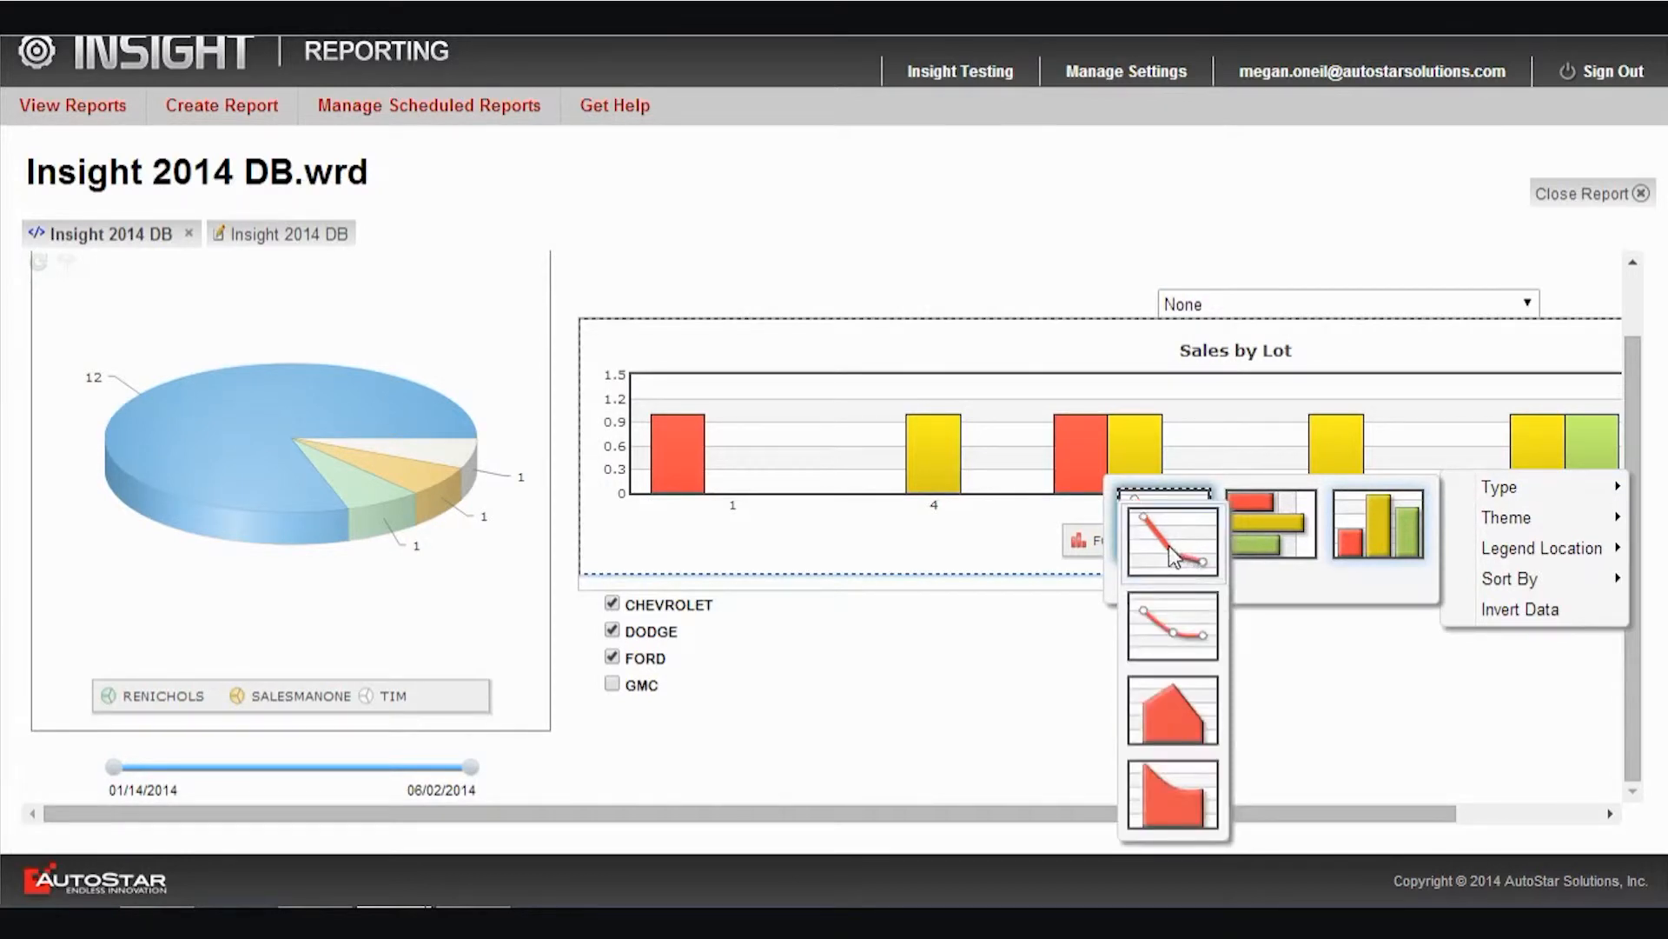
click(1171, 548)
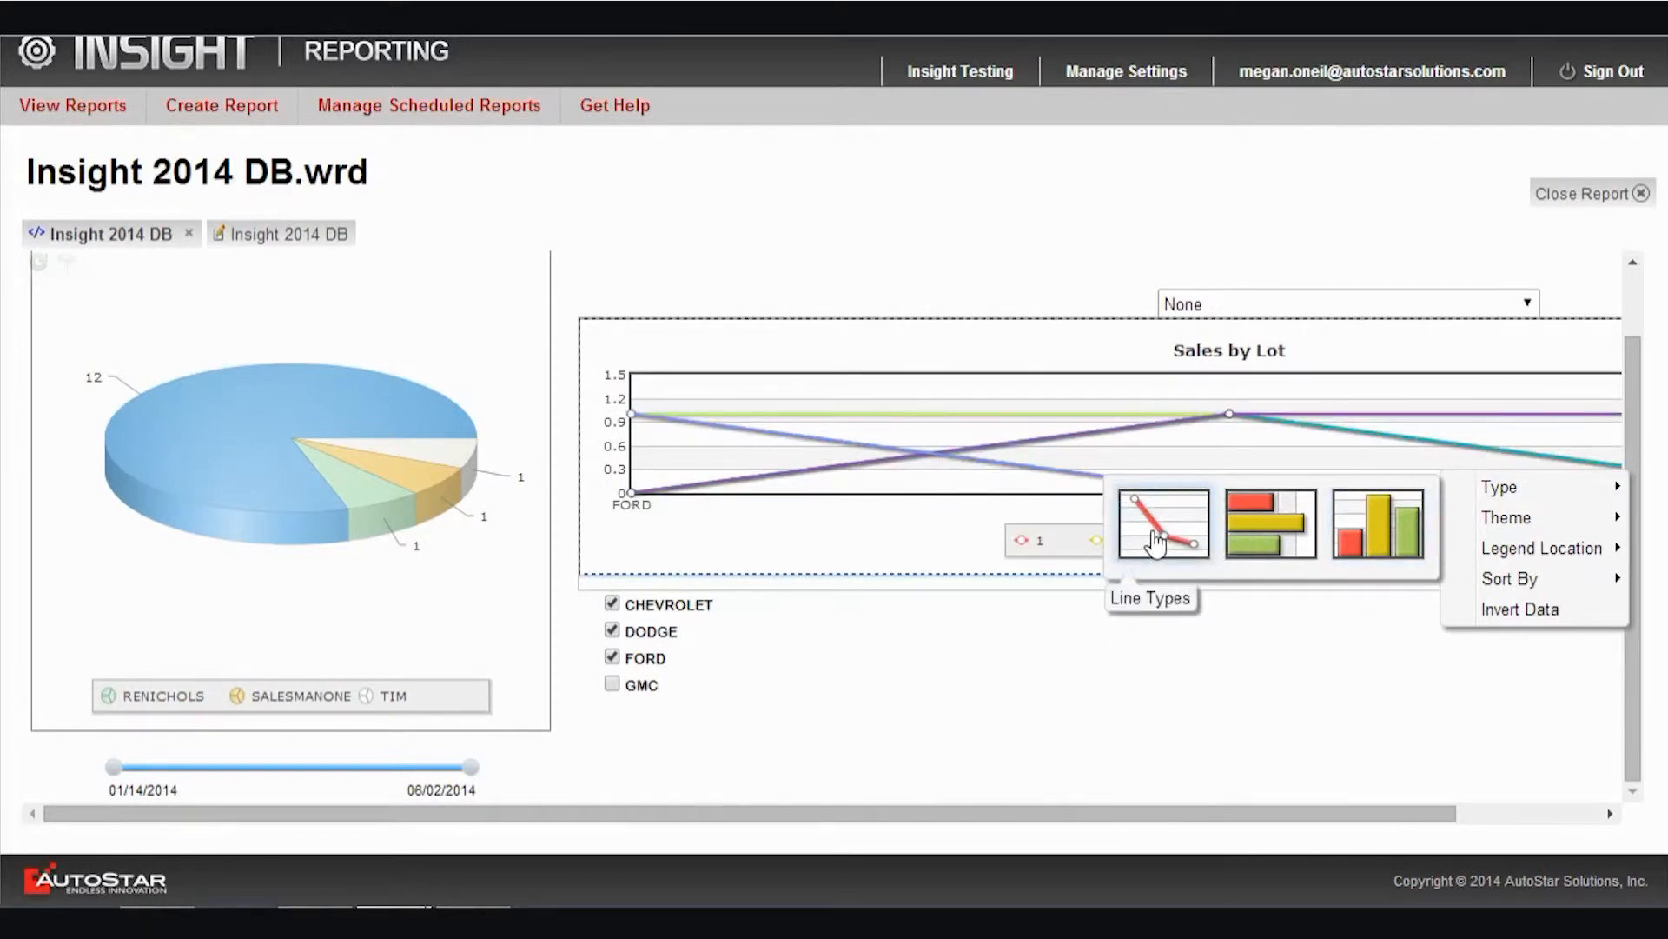
mouse_move(1285, 526)
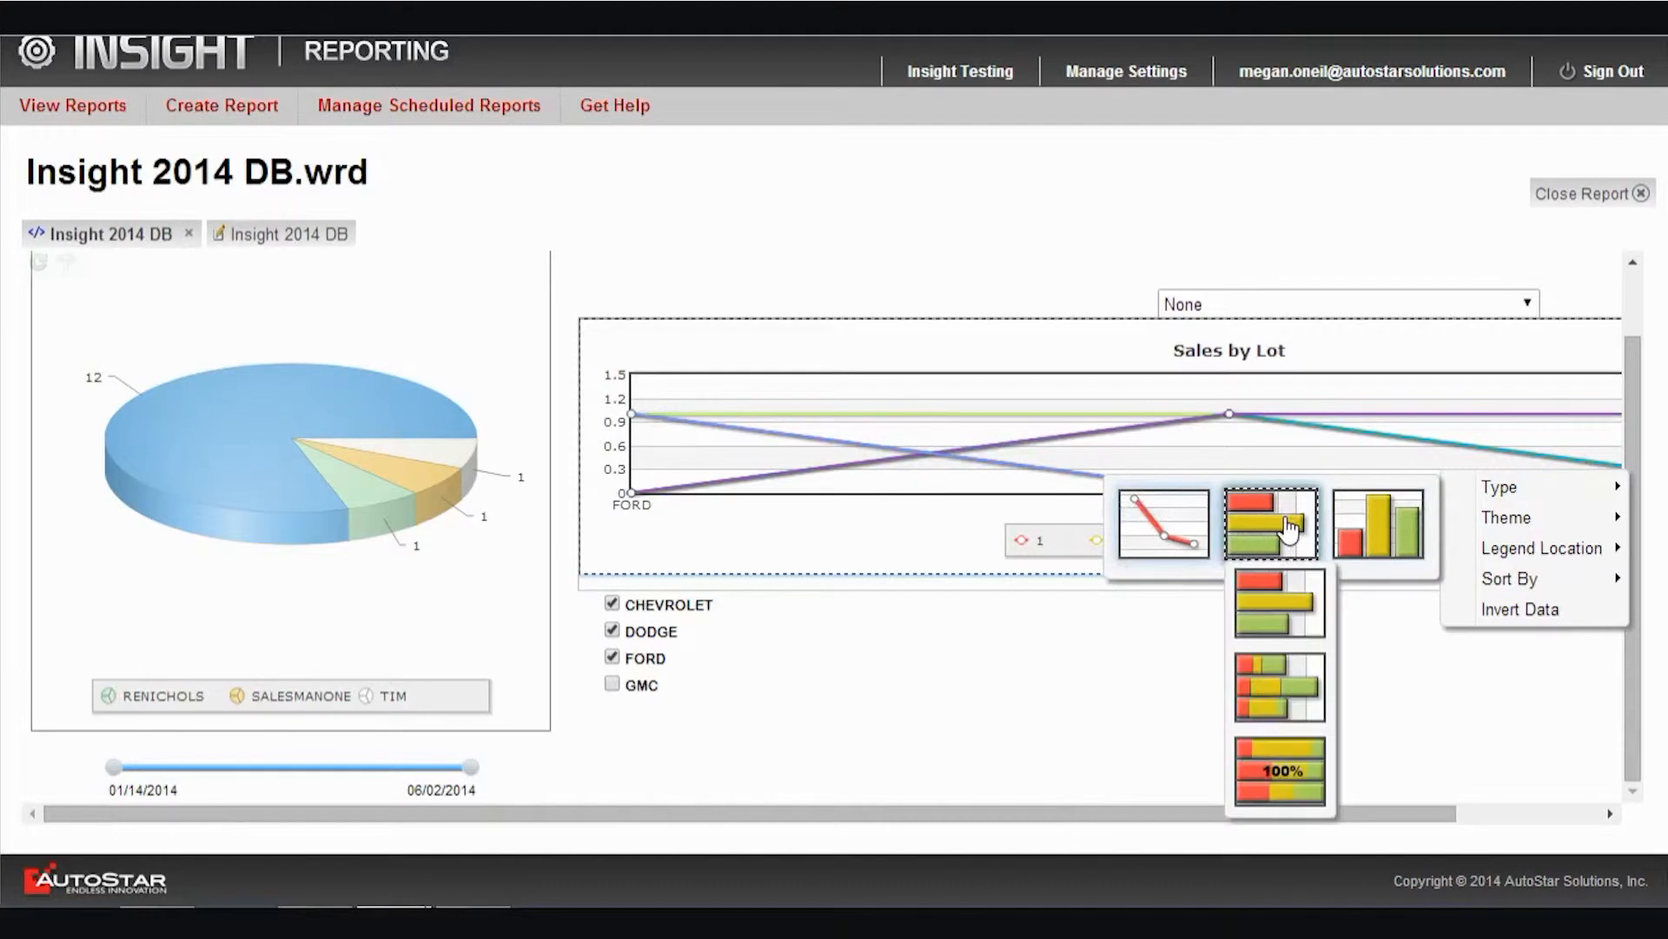
click(1270, 621)
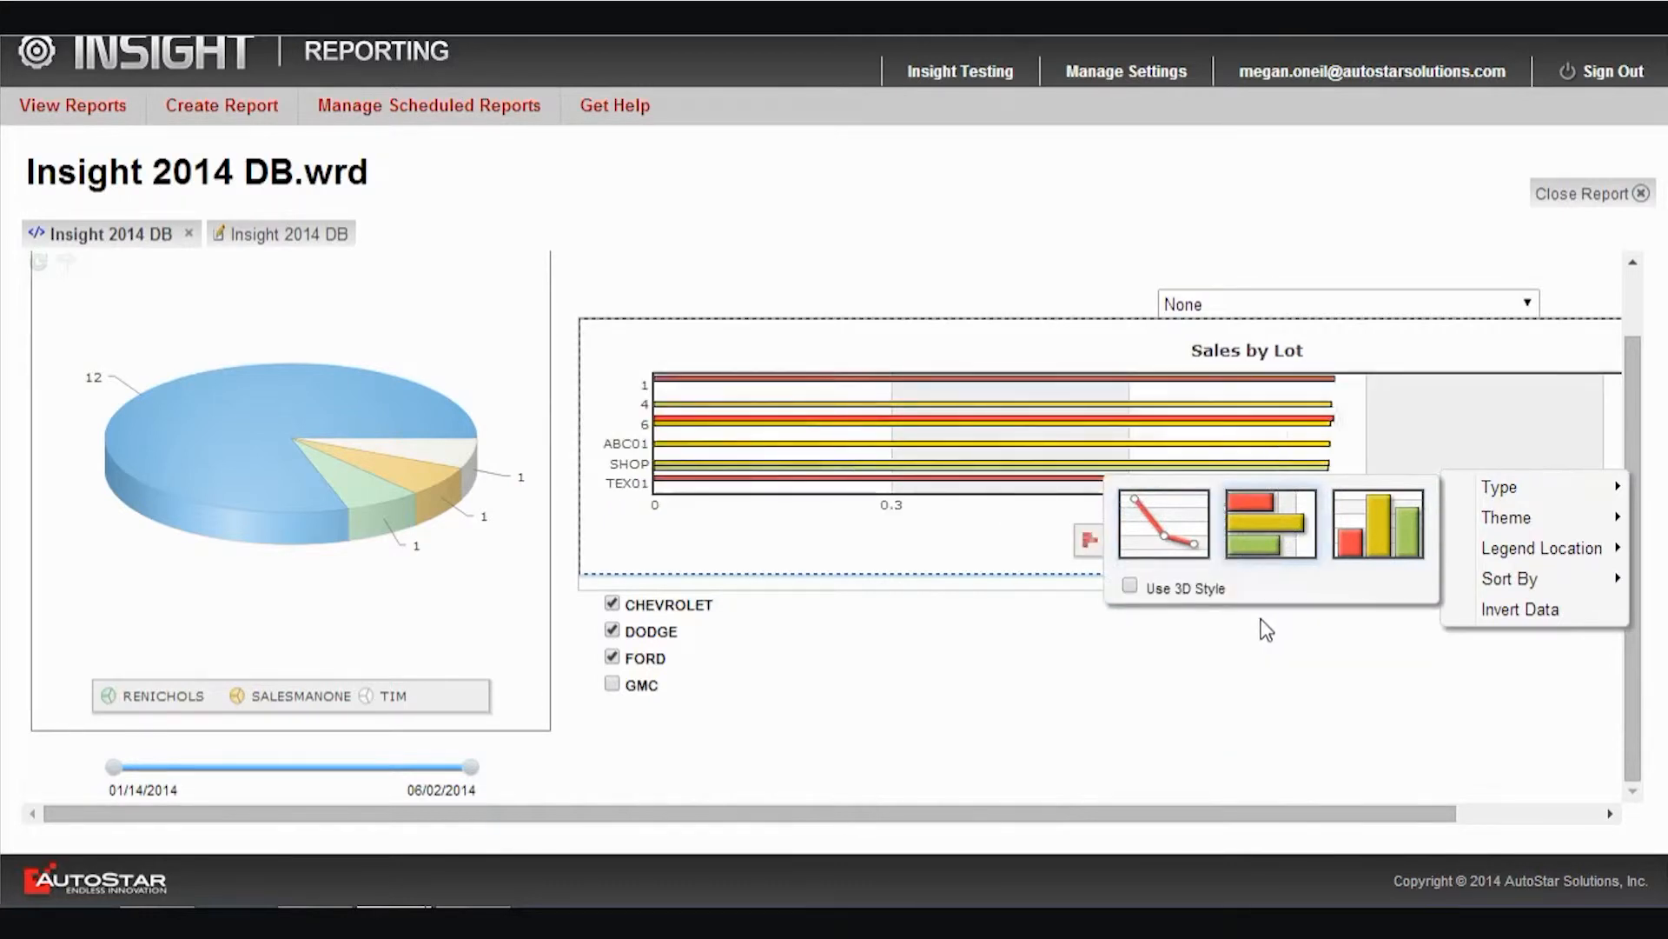
mouse_move(1392, 527)
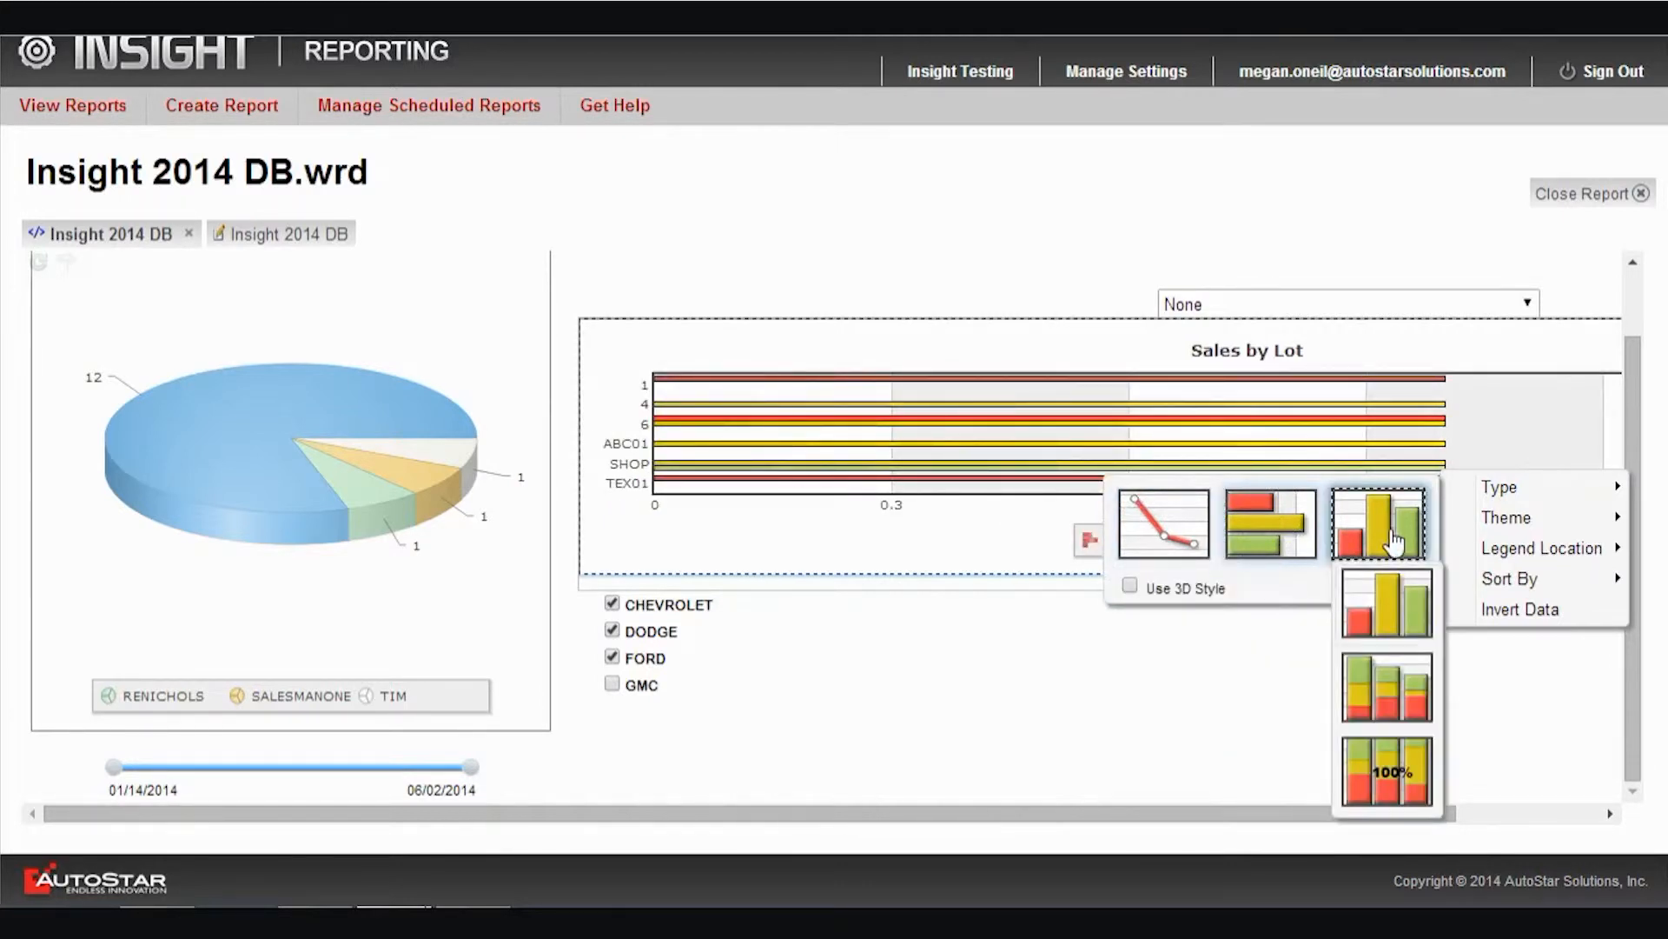
click(1408, 600)
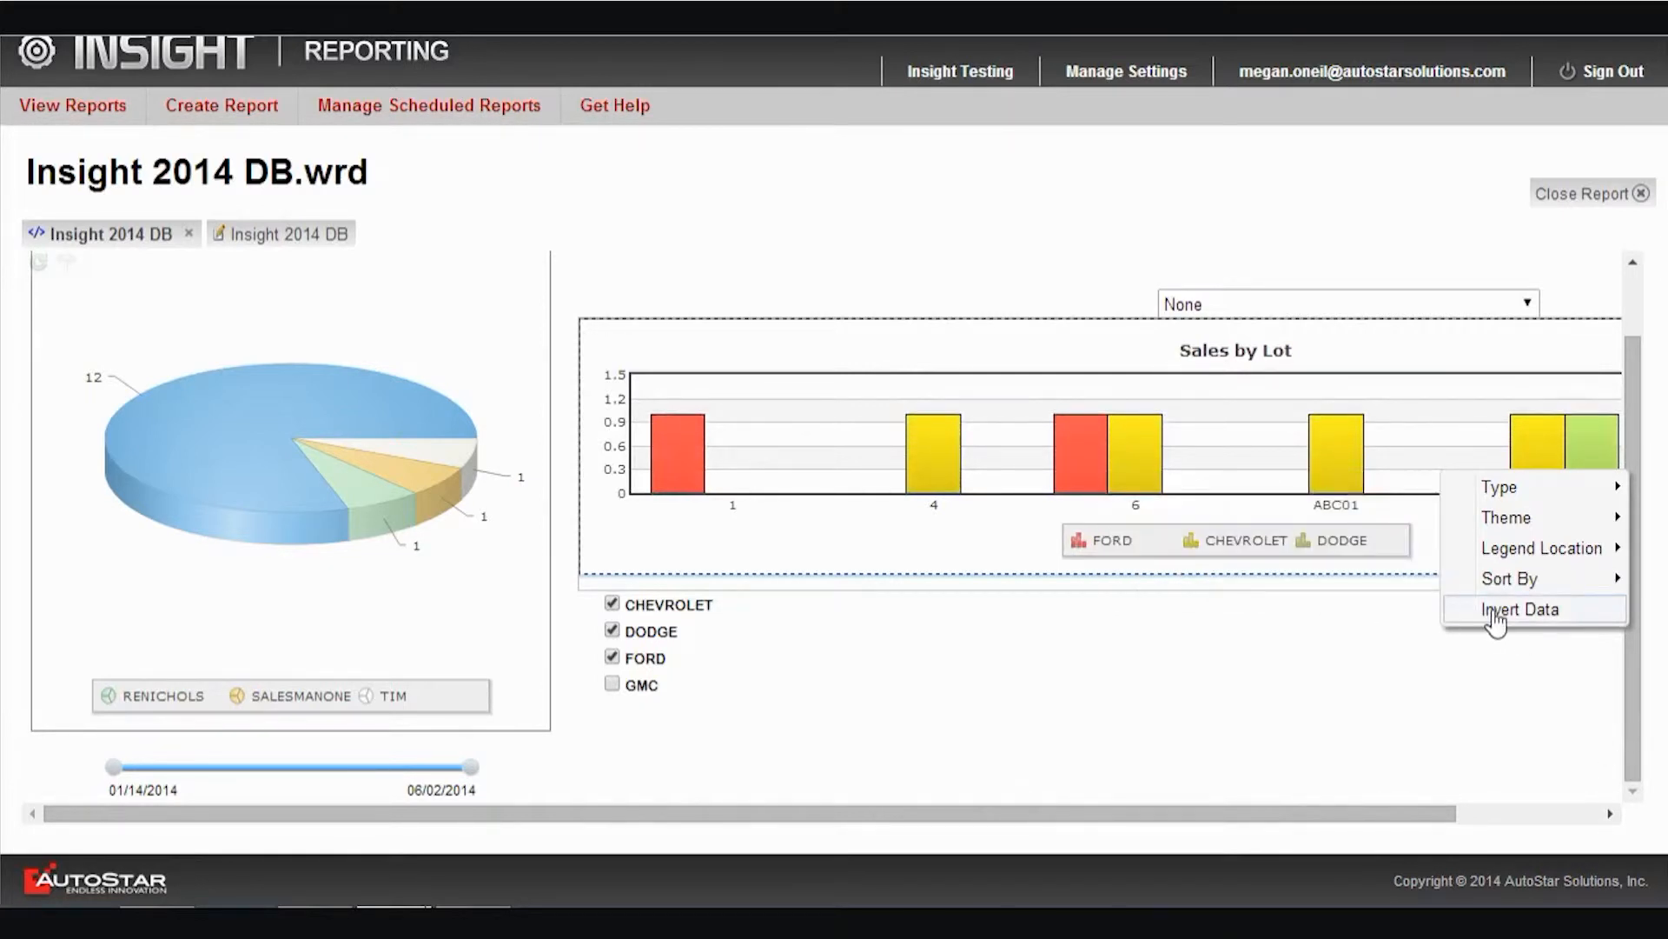
mouse_move(1492, 591)
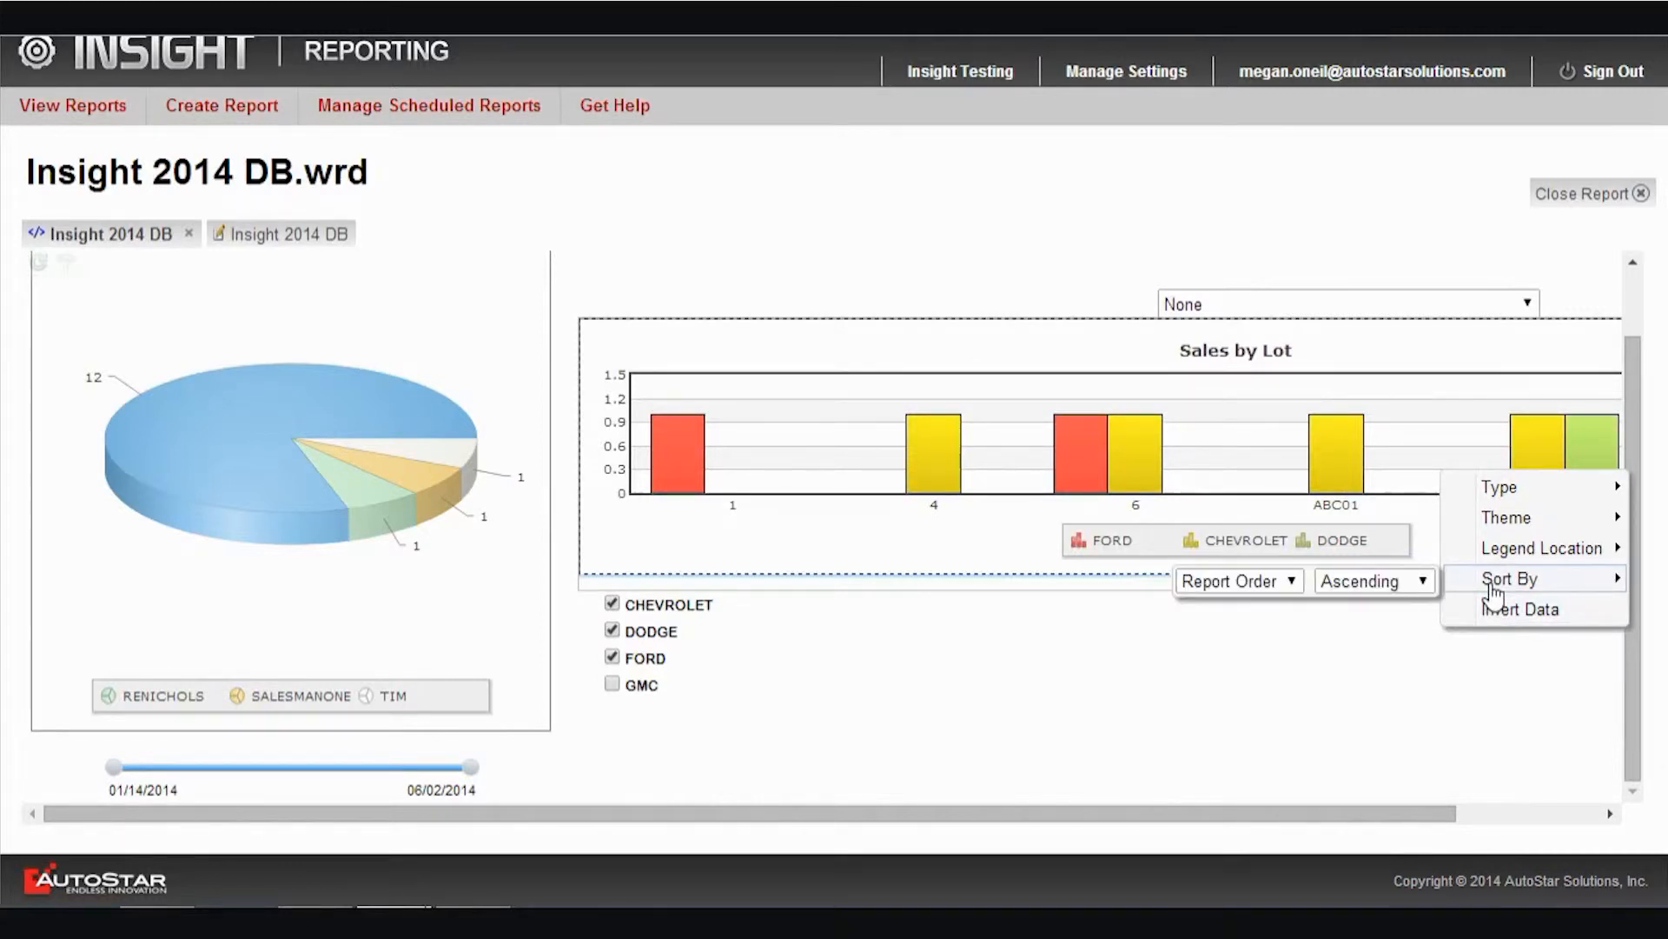
mouse_move(1496, 550)
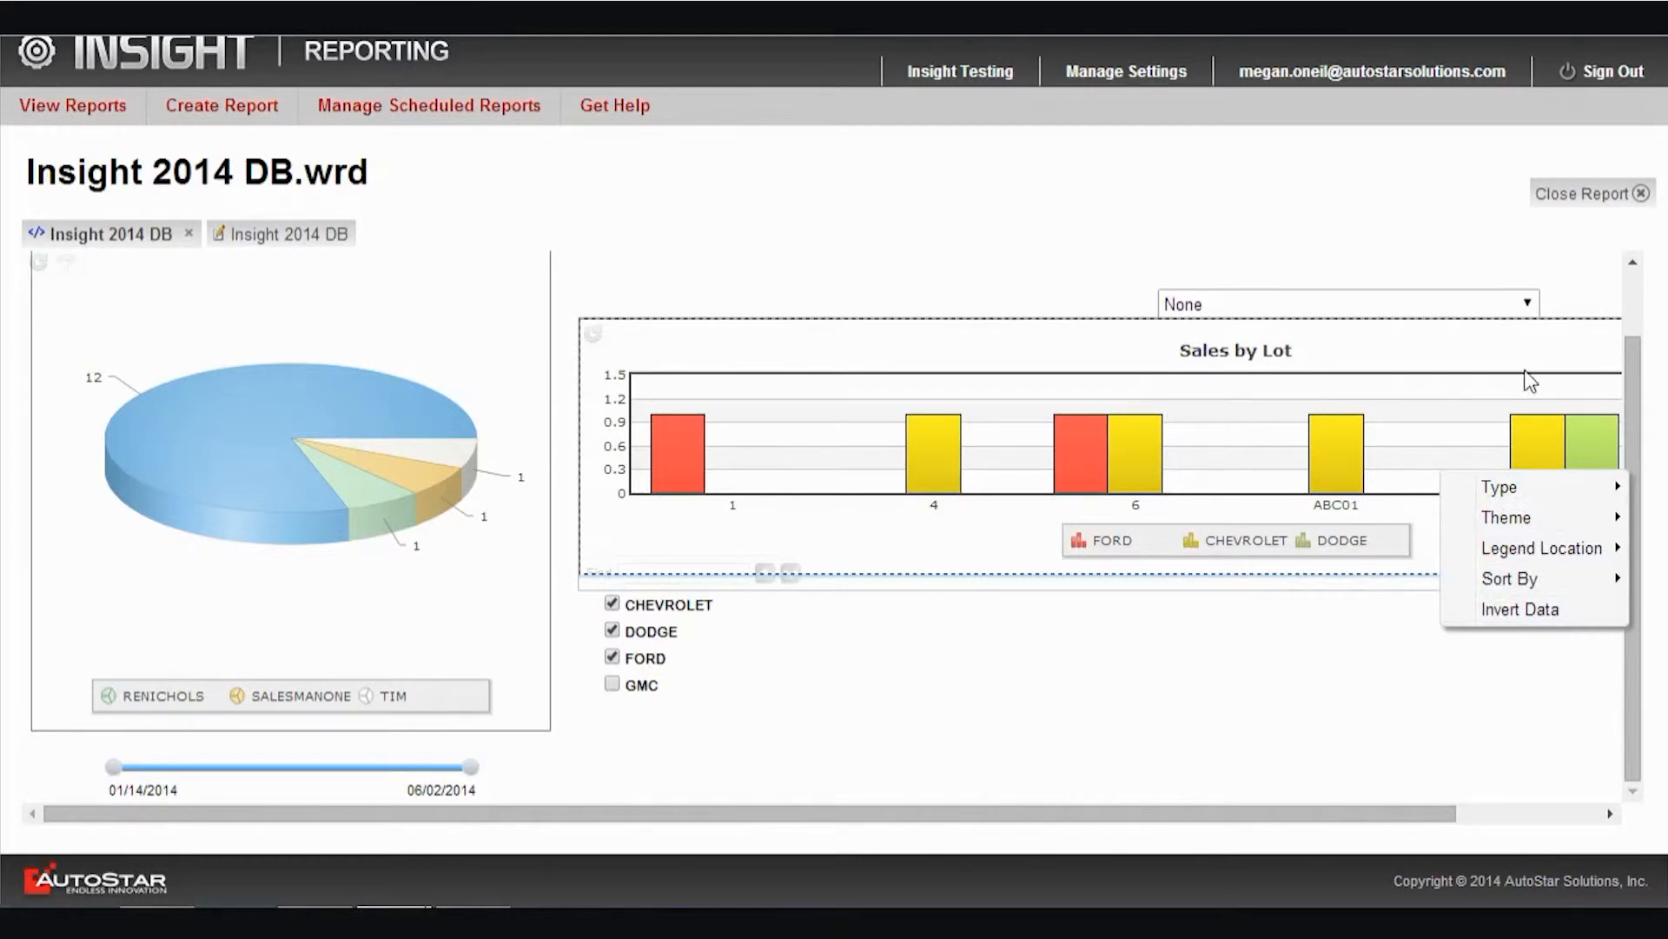
click(1482, 648)
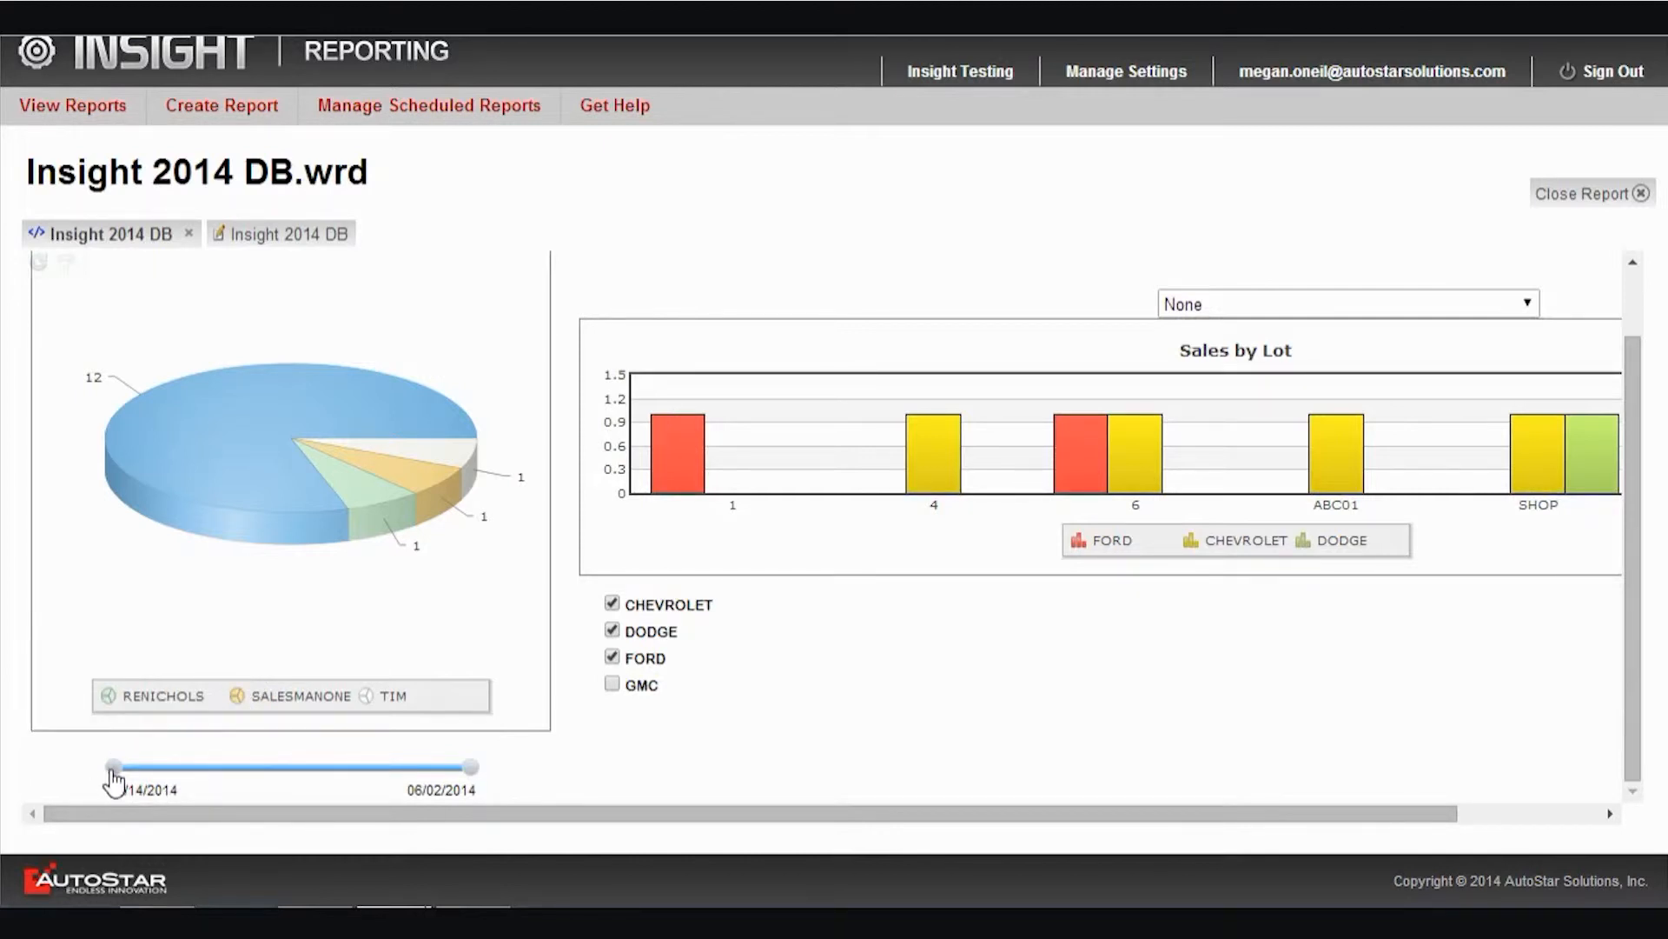
Narrow the date sold range to 01/14/2014 through 02/17/2014 and rotate the salesman pie chart slightly
drag(149, 777, 51, 784)
drag(470, 778, 233, 775)
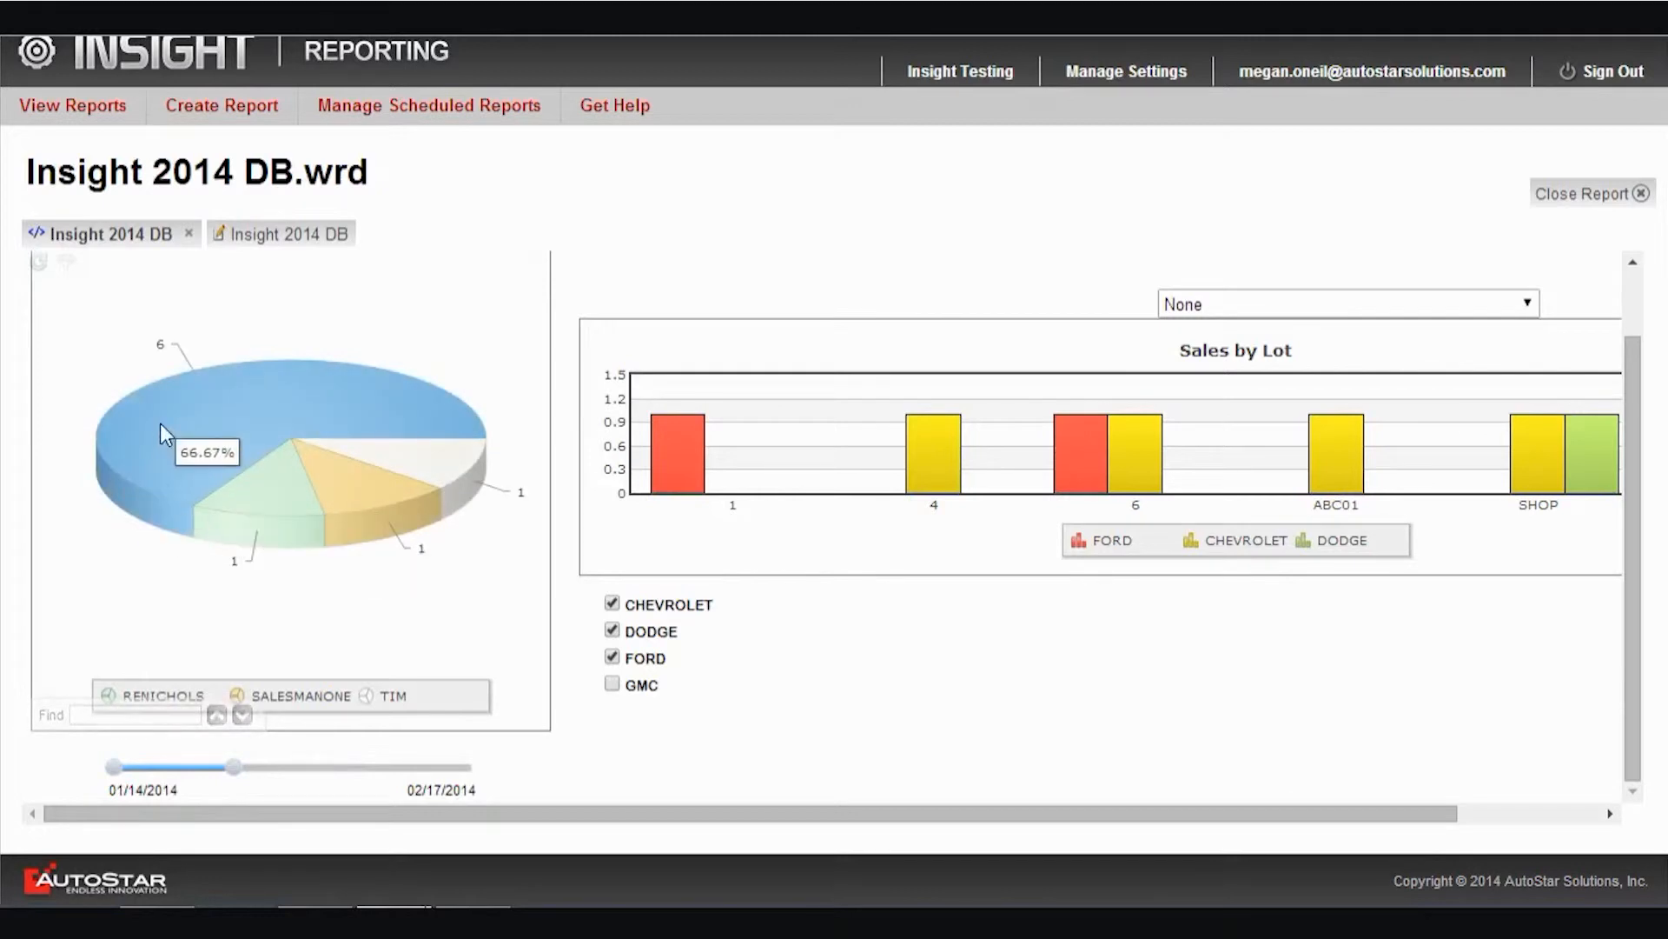
drag(430, 421, 387, 400)
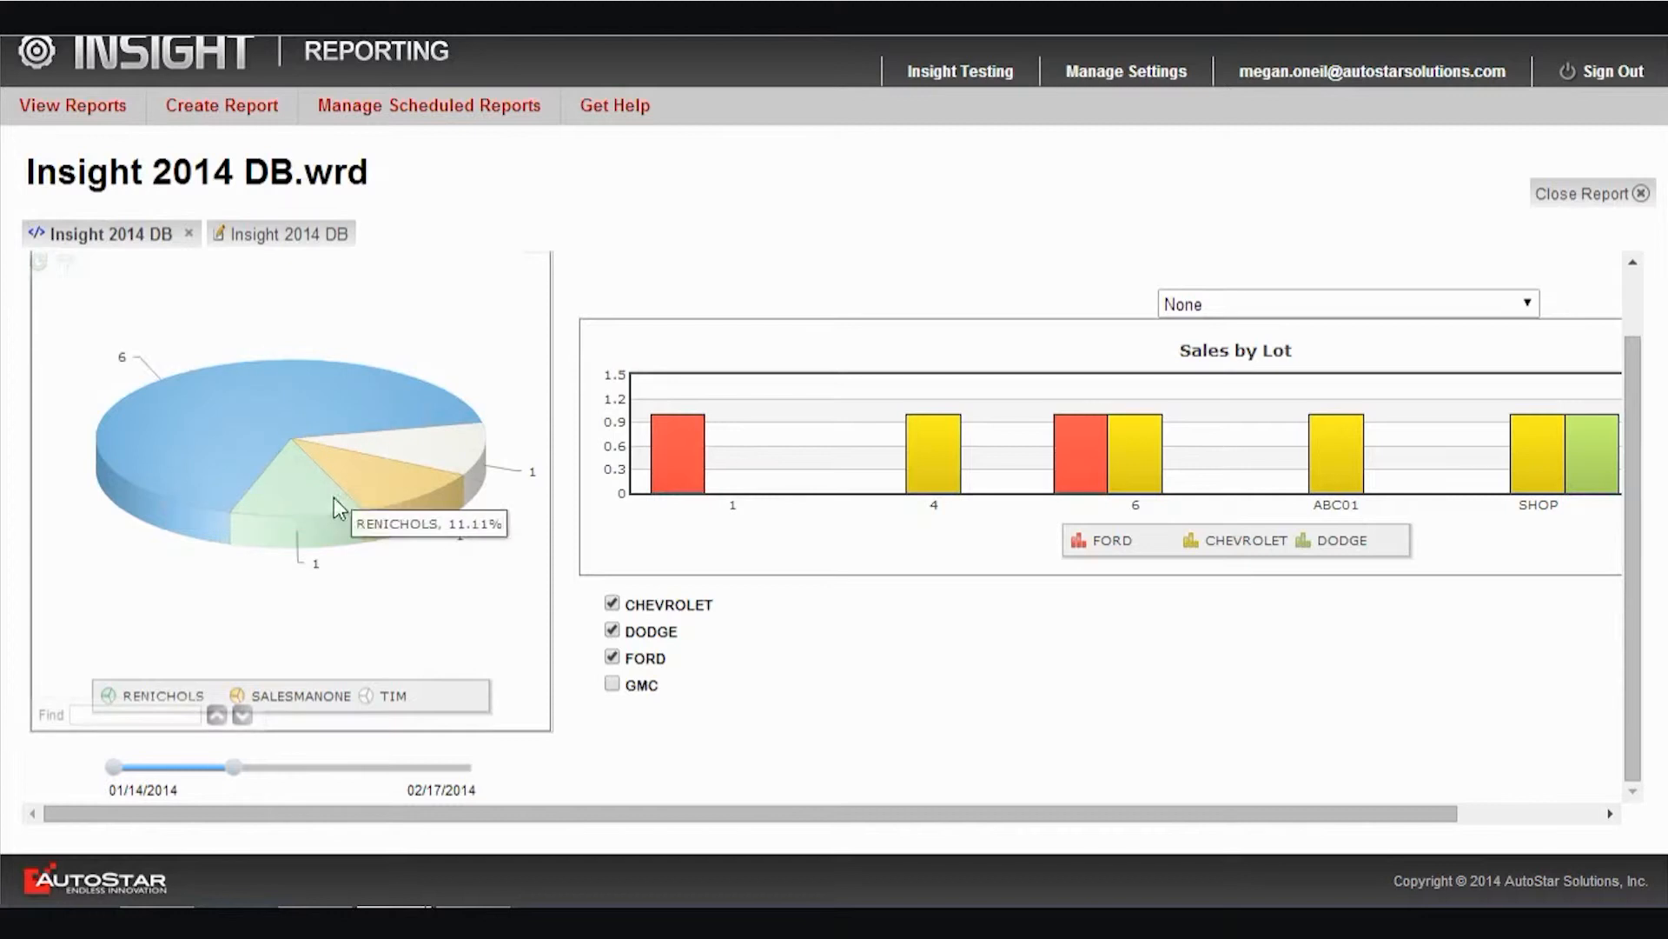
Rotate the salesman pie chart and try pulling out the white and large blue slices, putting both back in place
drag(231, 445, 371, 336)
click(252, 513)
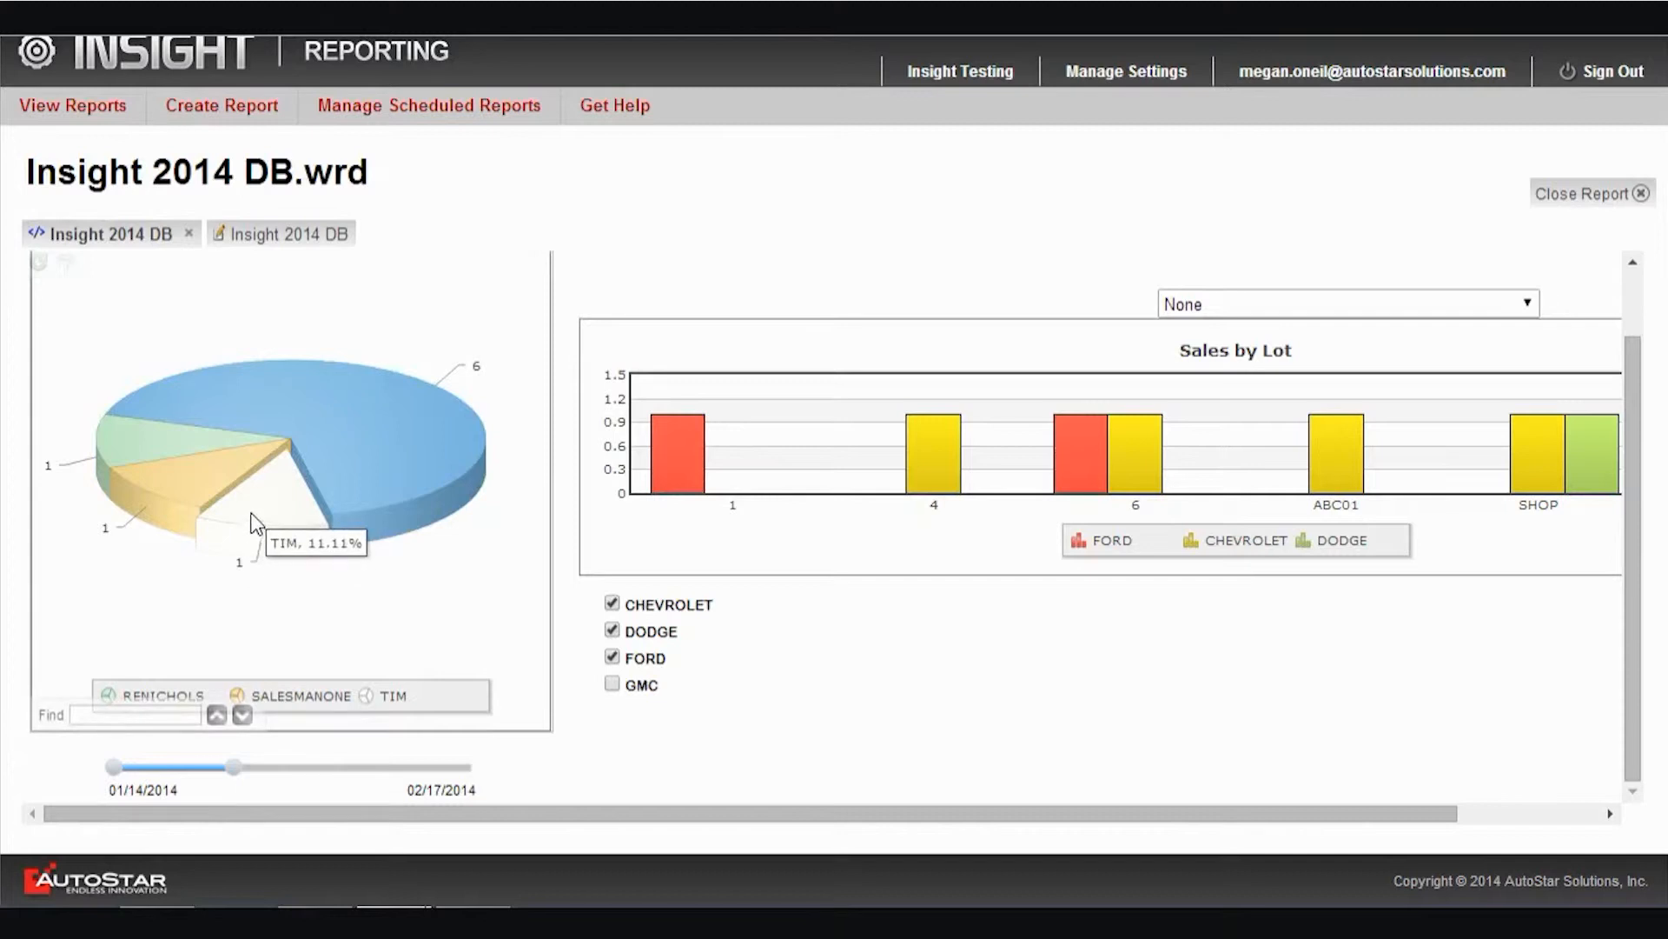
mouse_move(255, 512)
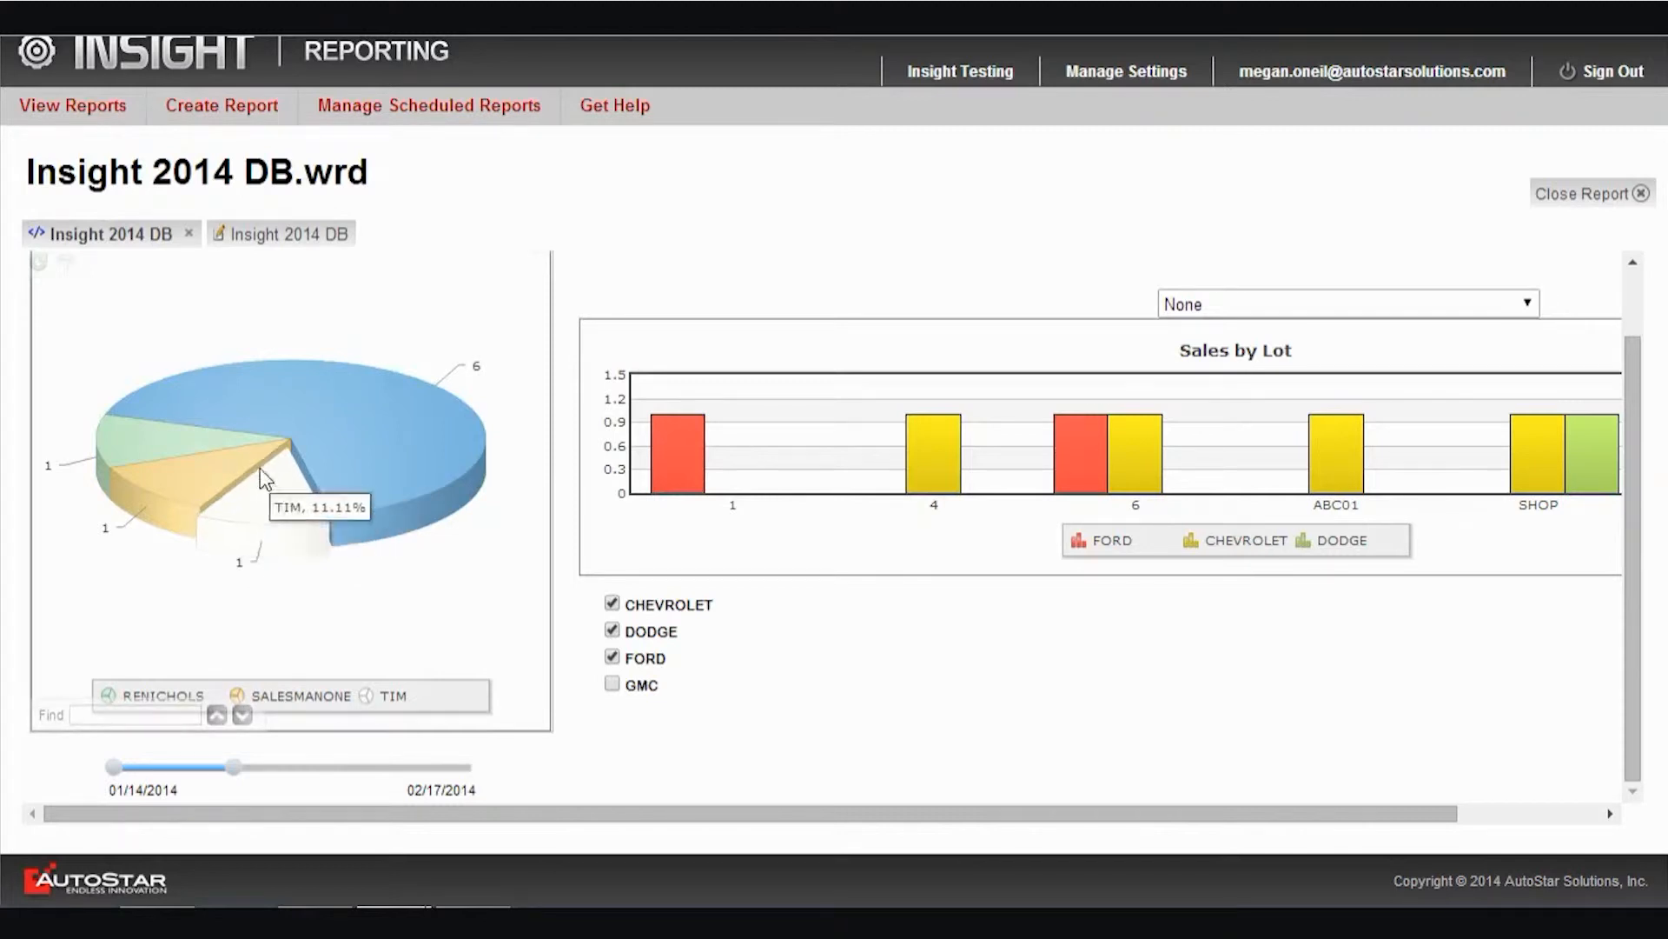
click(405, 420)
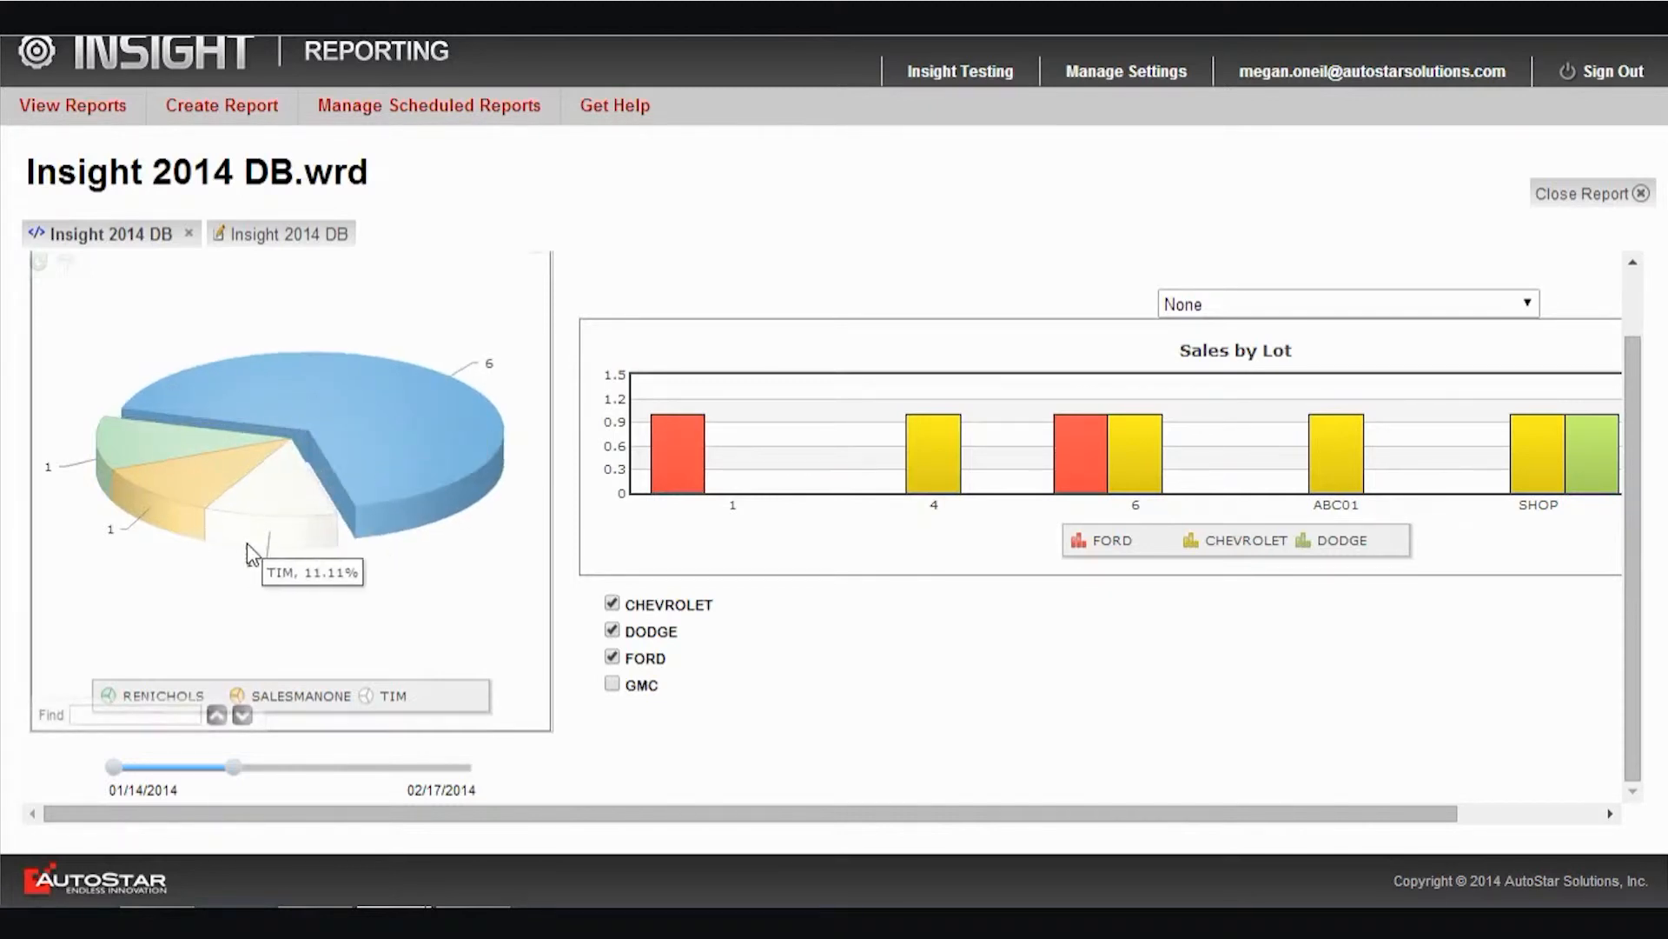
drag(388, 518, 331, 515)
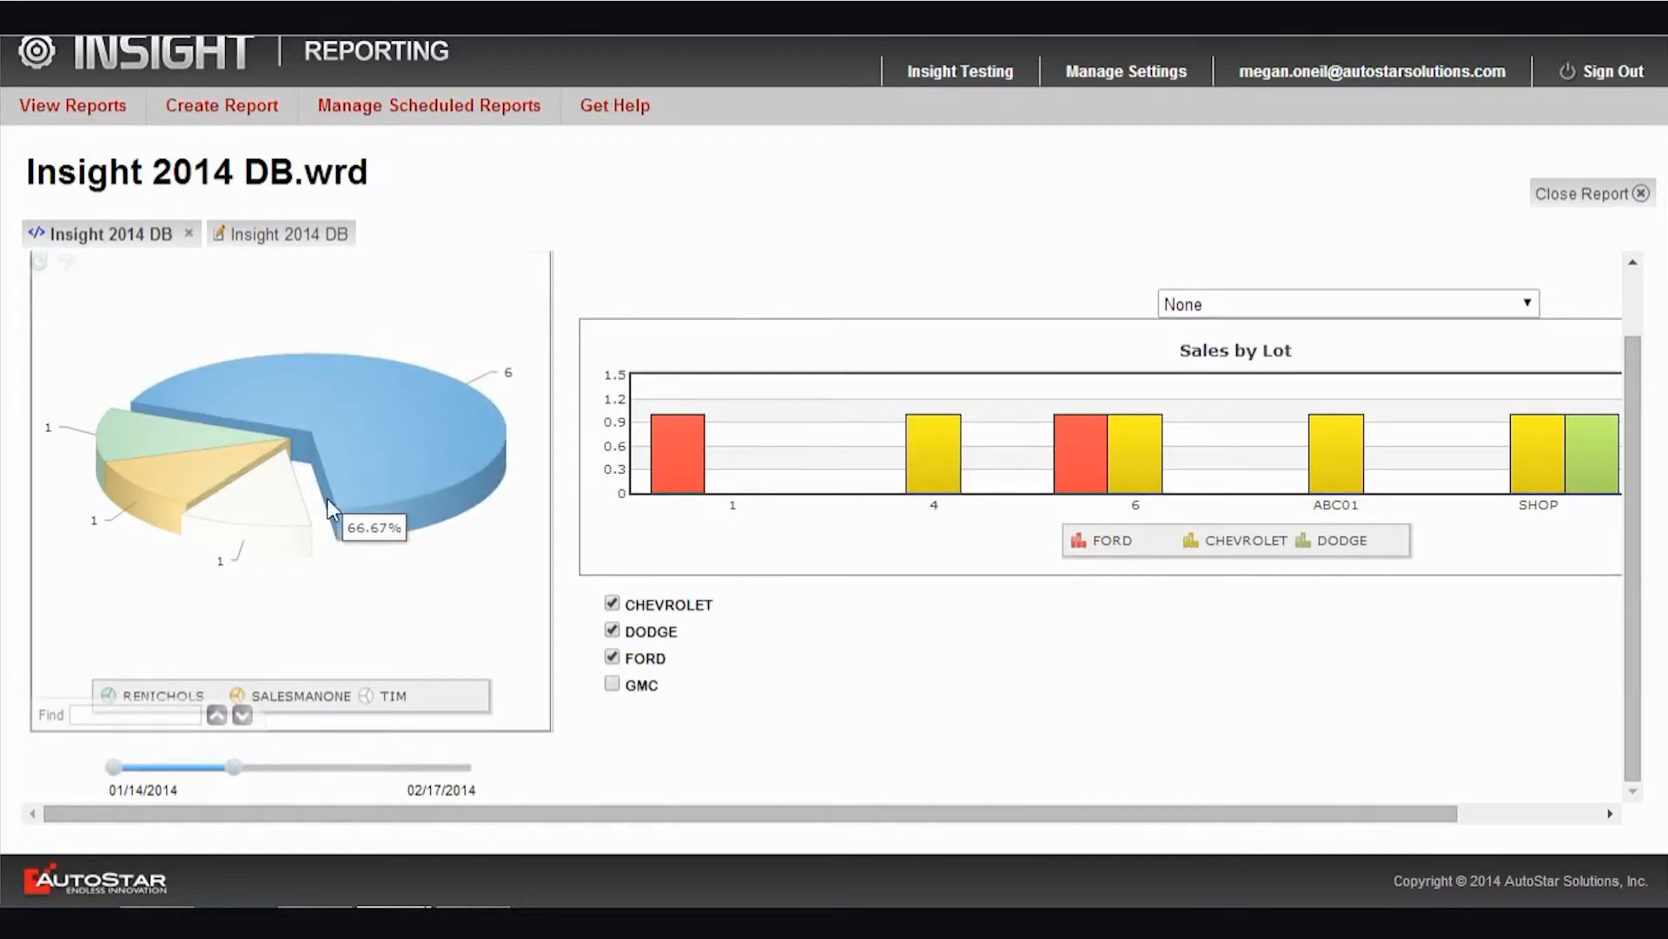
click(383, 473)
click(222, 530)
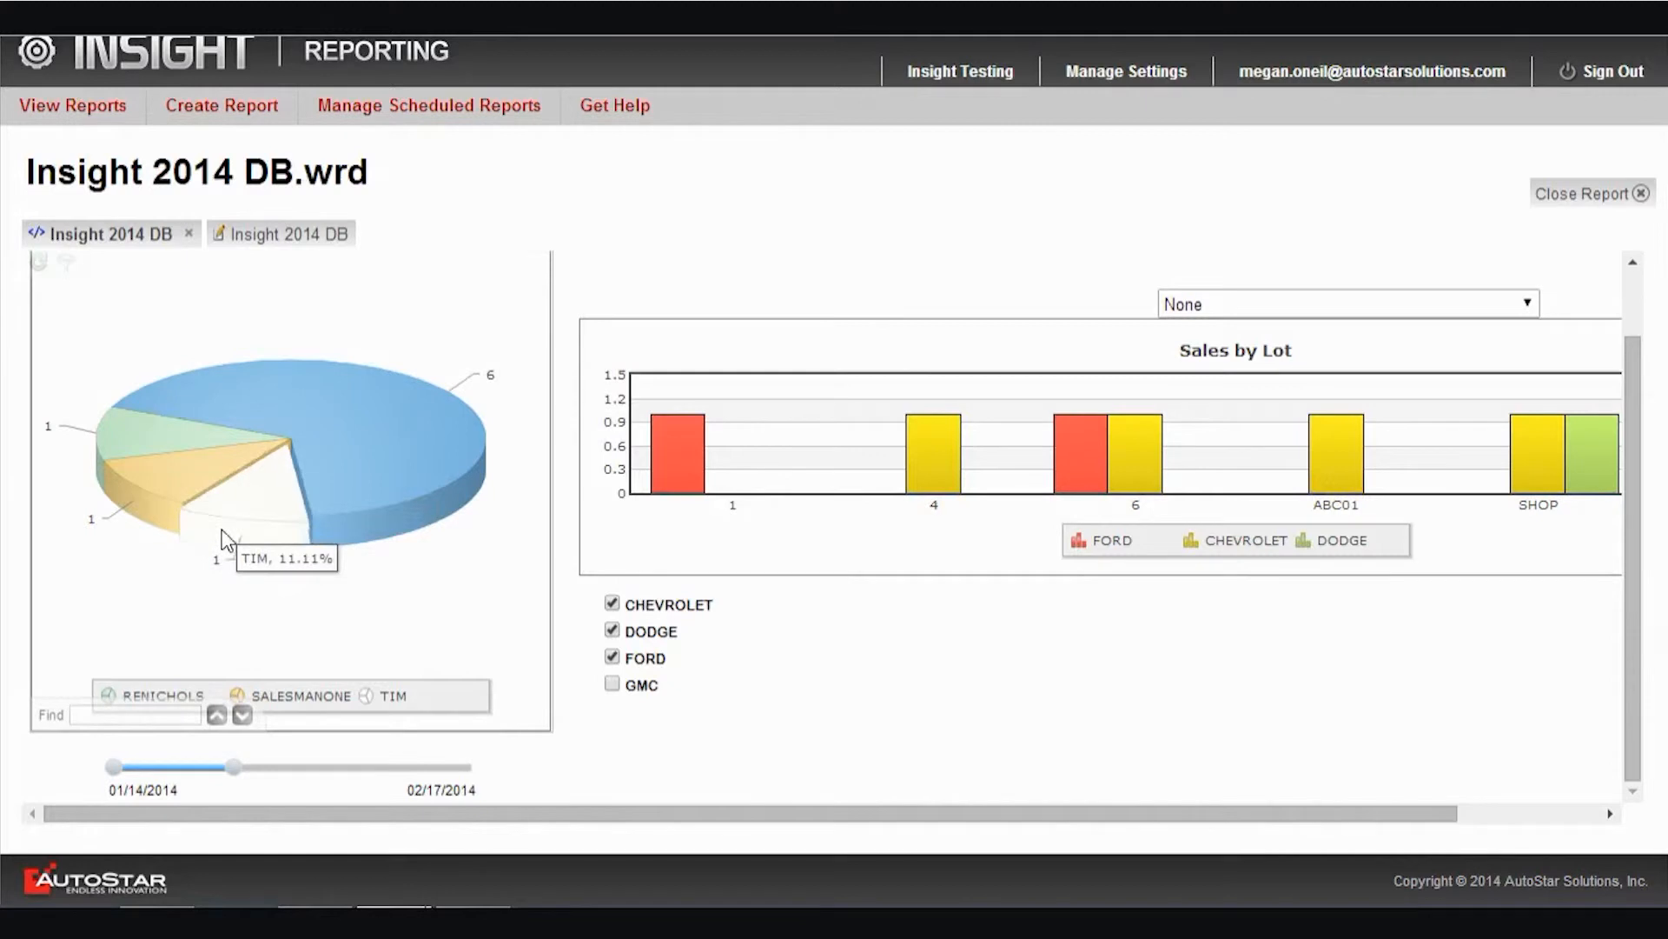
Apply the Crayola theme to the salesman pie chart in the dashboard output
right_click(447, 551)
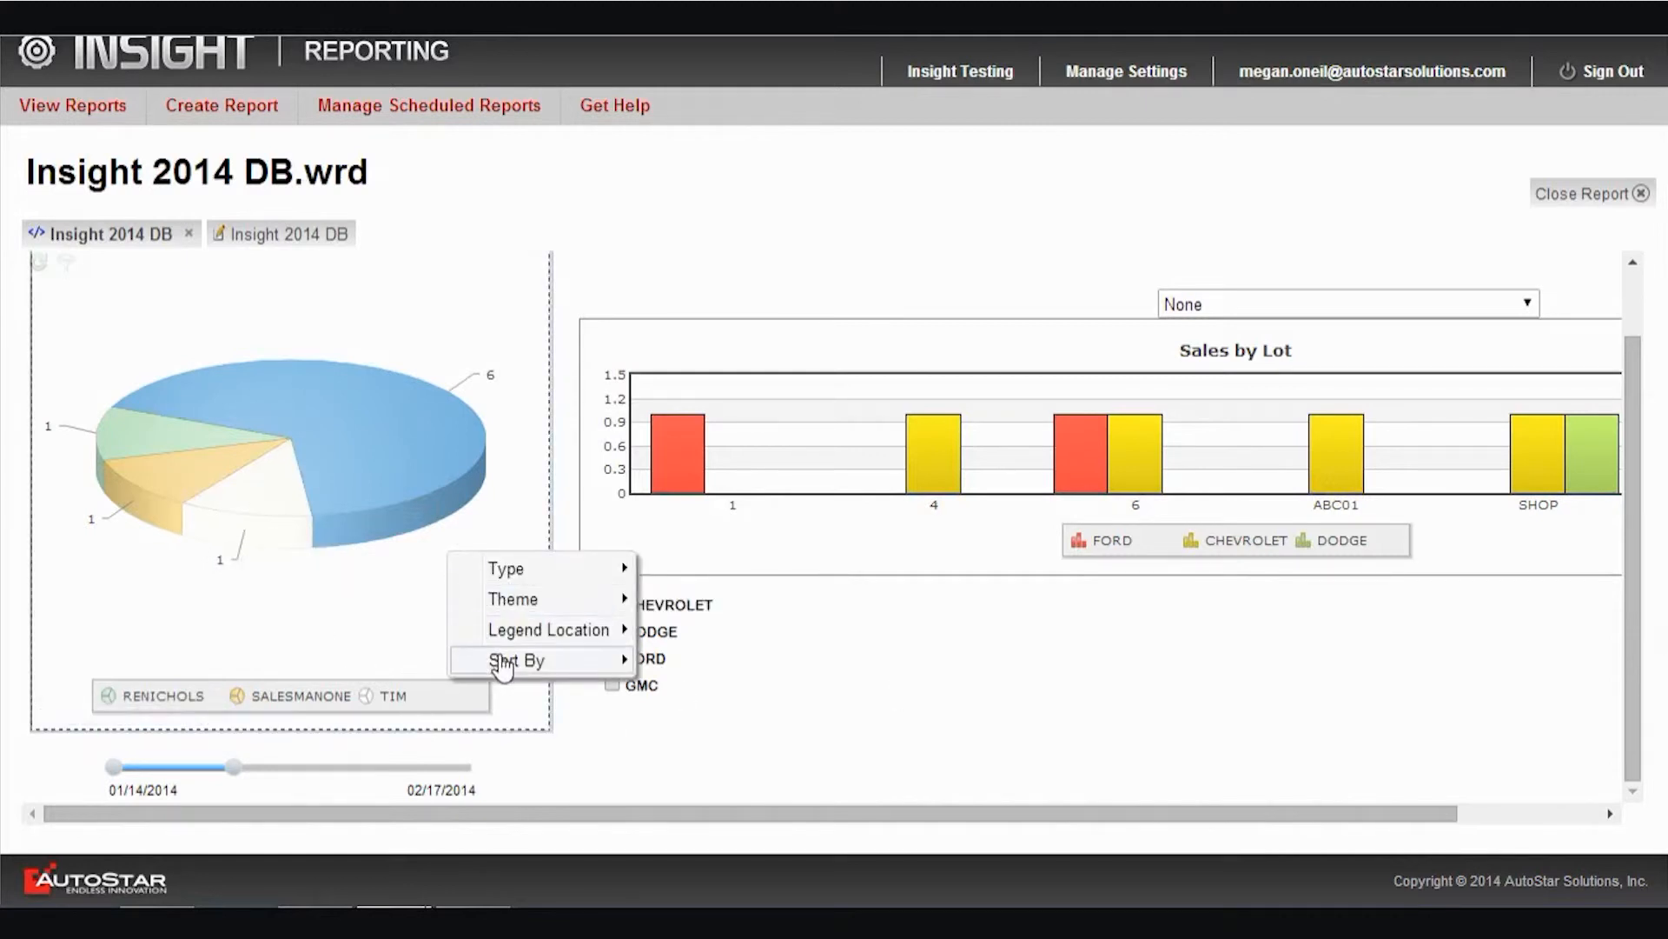
mouse_move(509, 583)
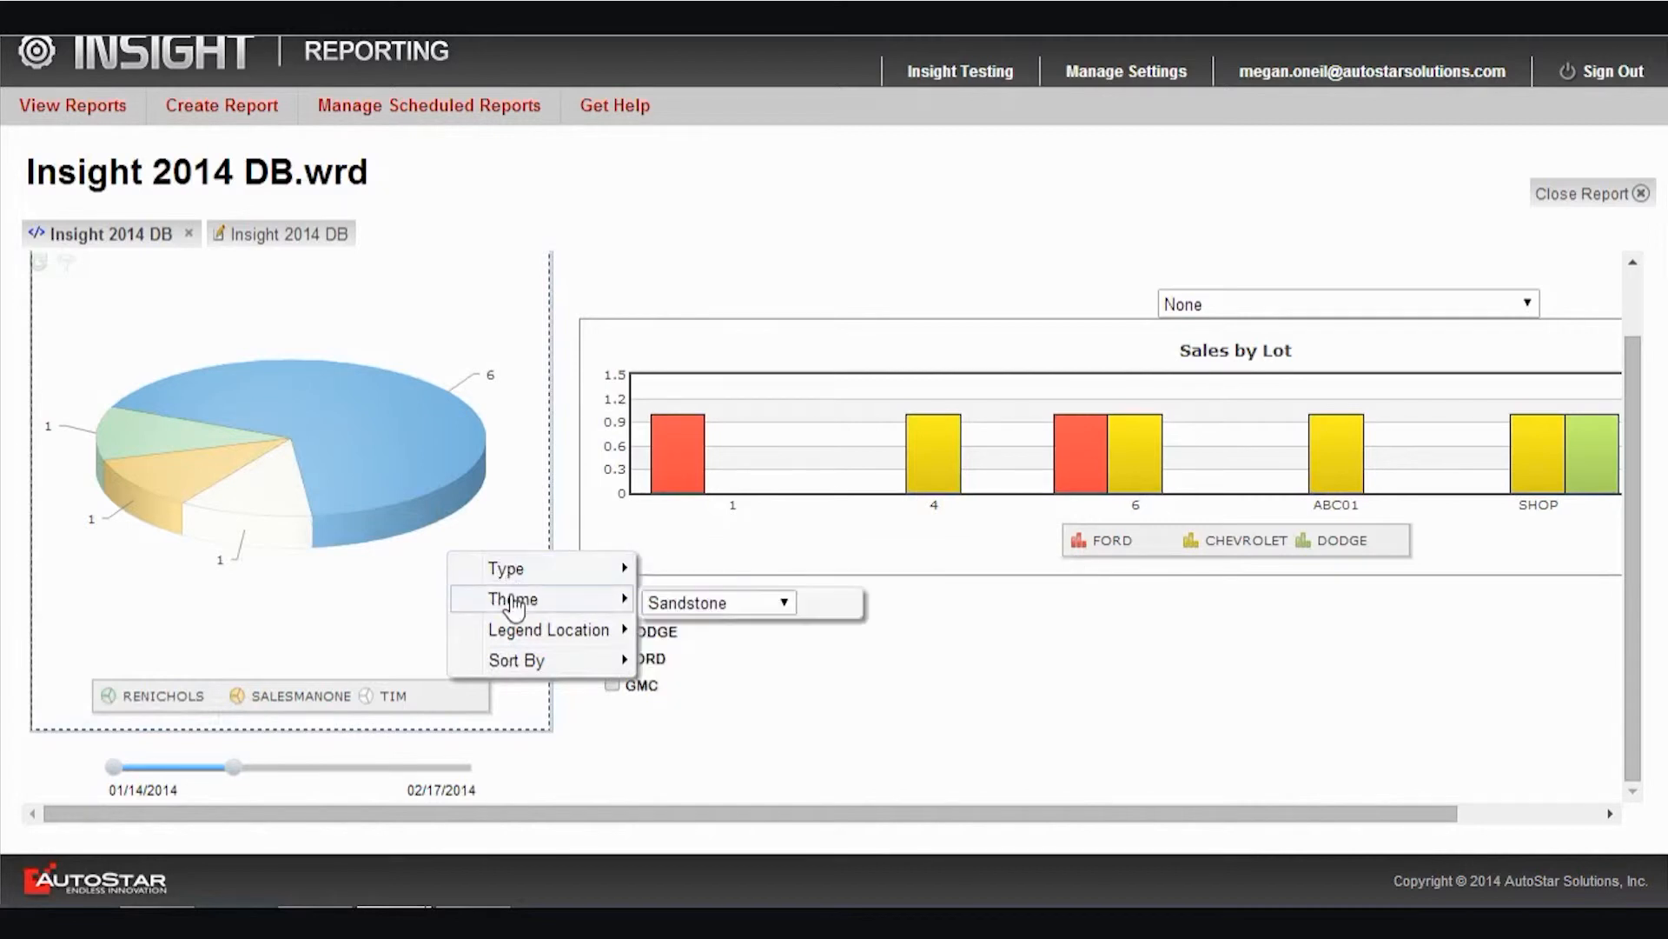
click(786, 600)
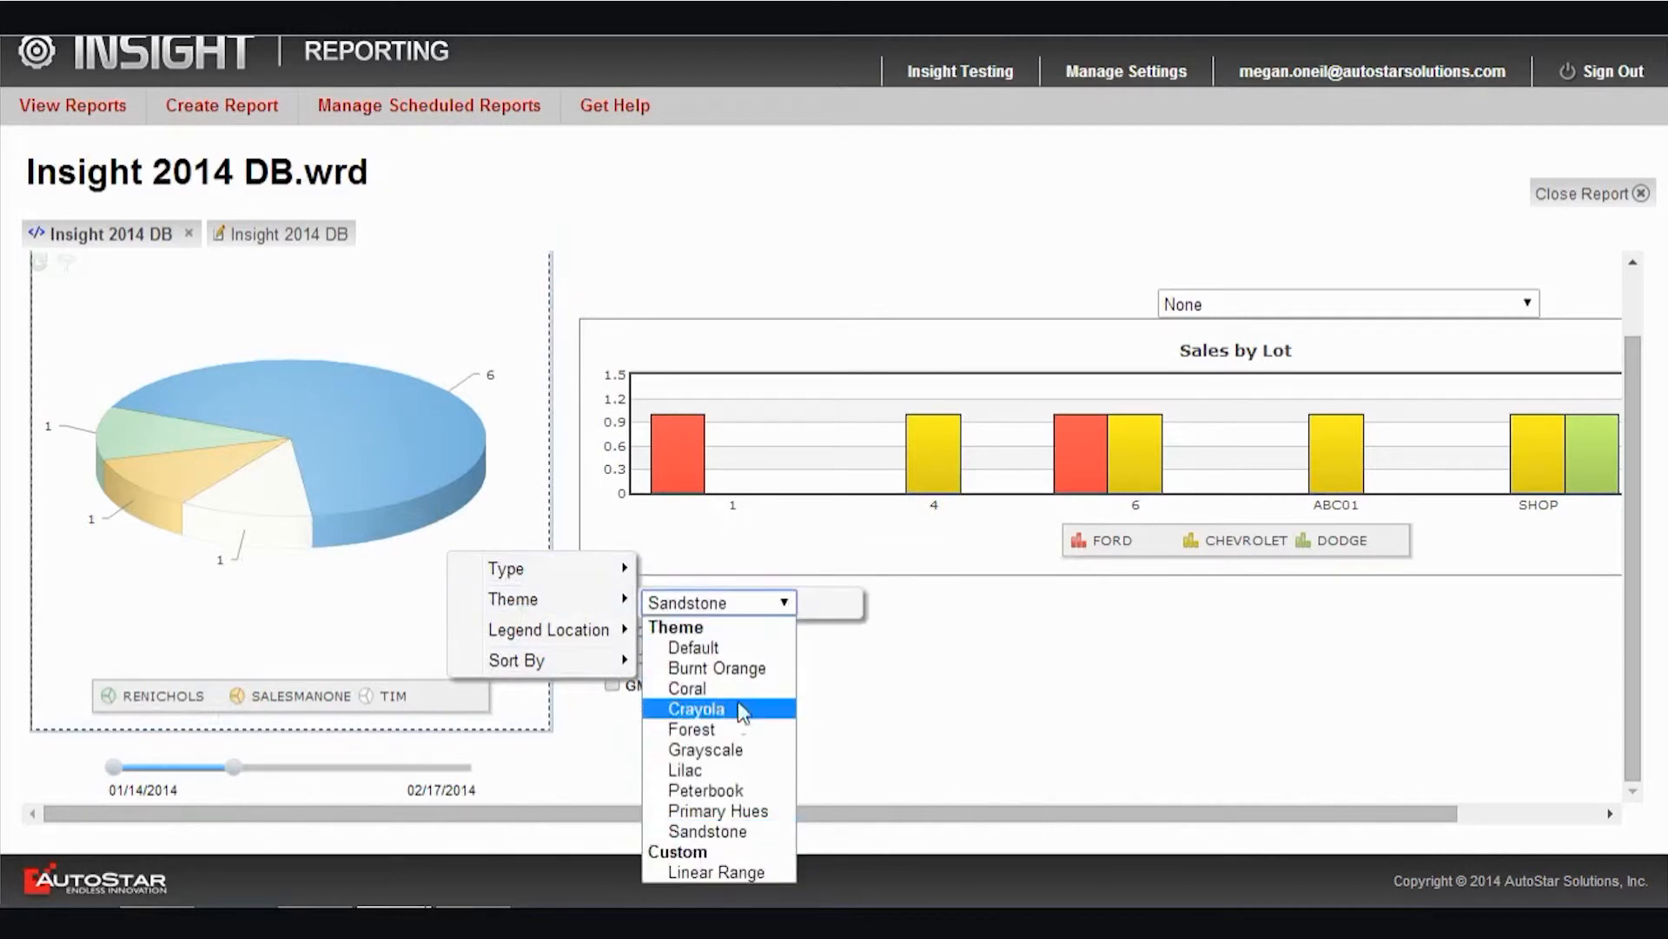
click(695, 709)
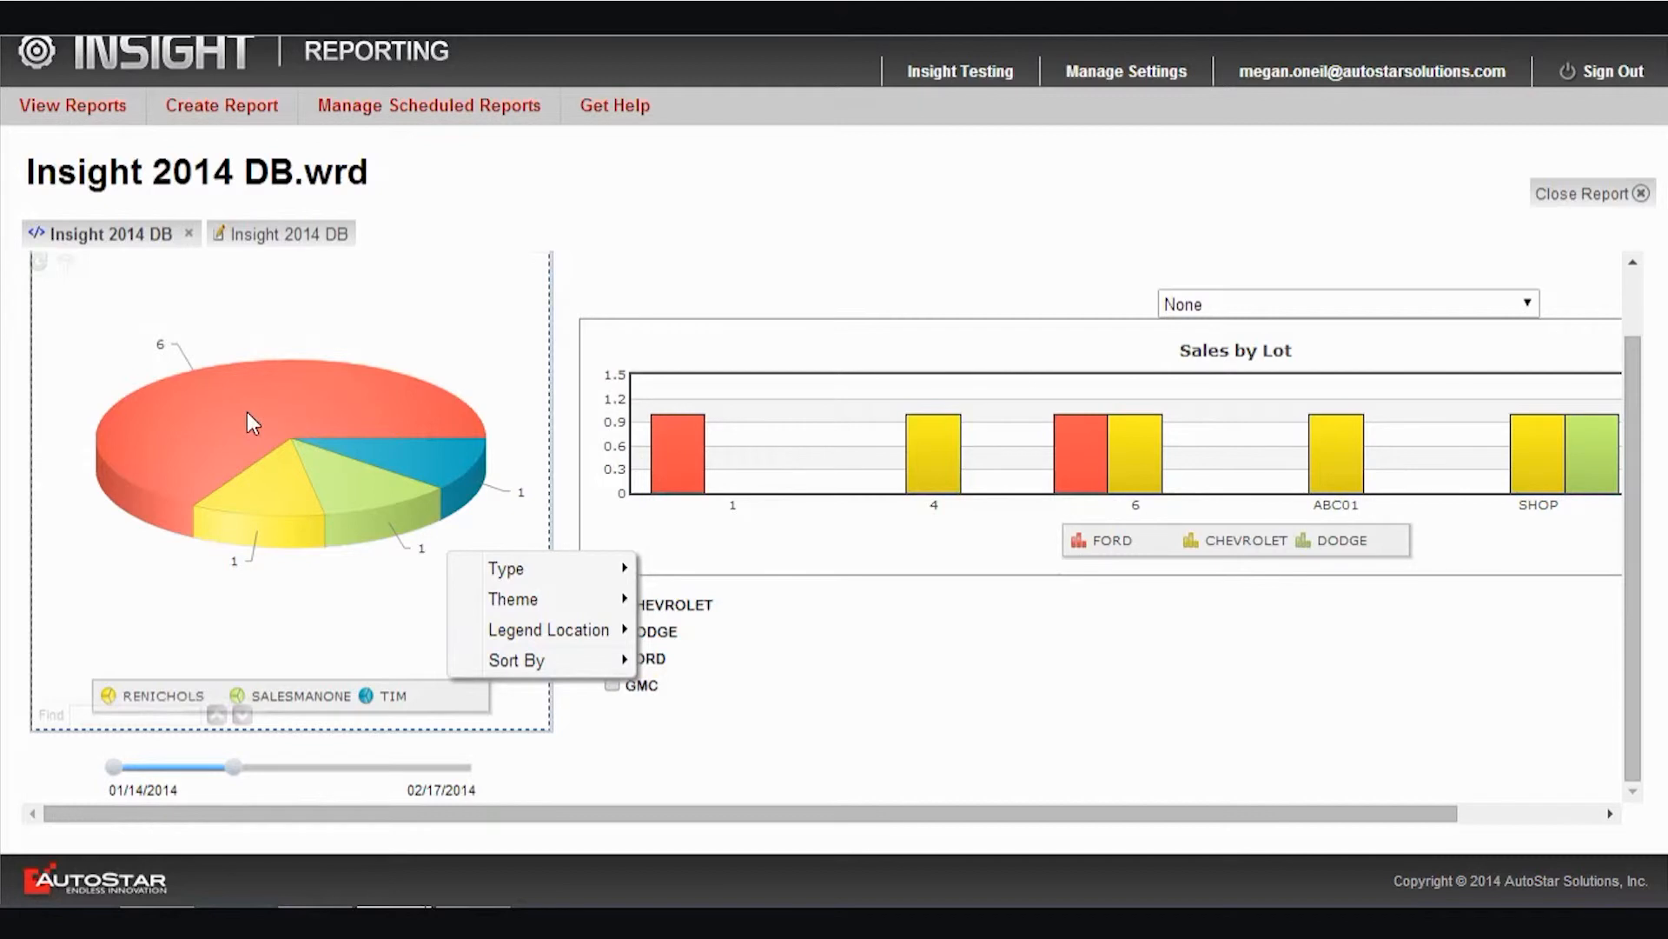
scroll(248, 409, up, 1)
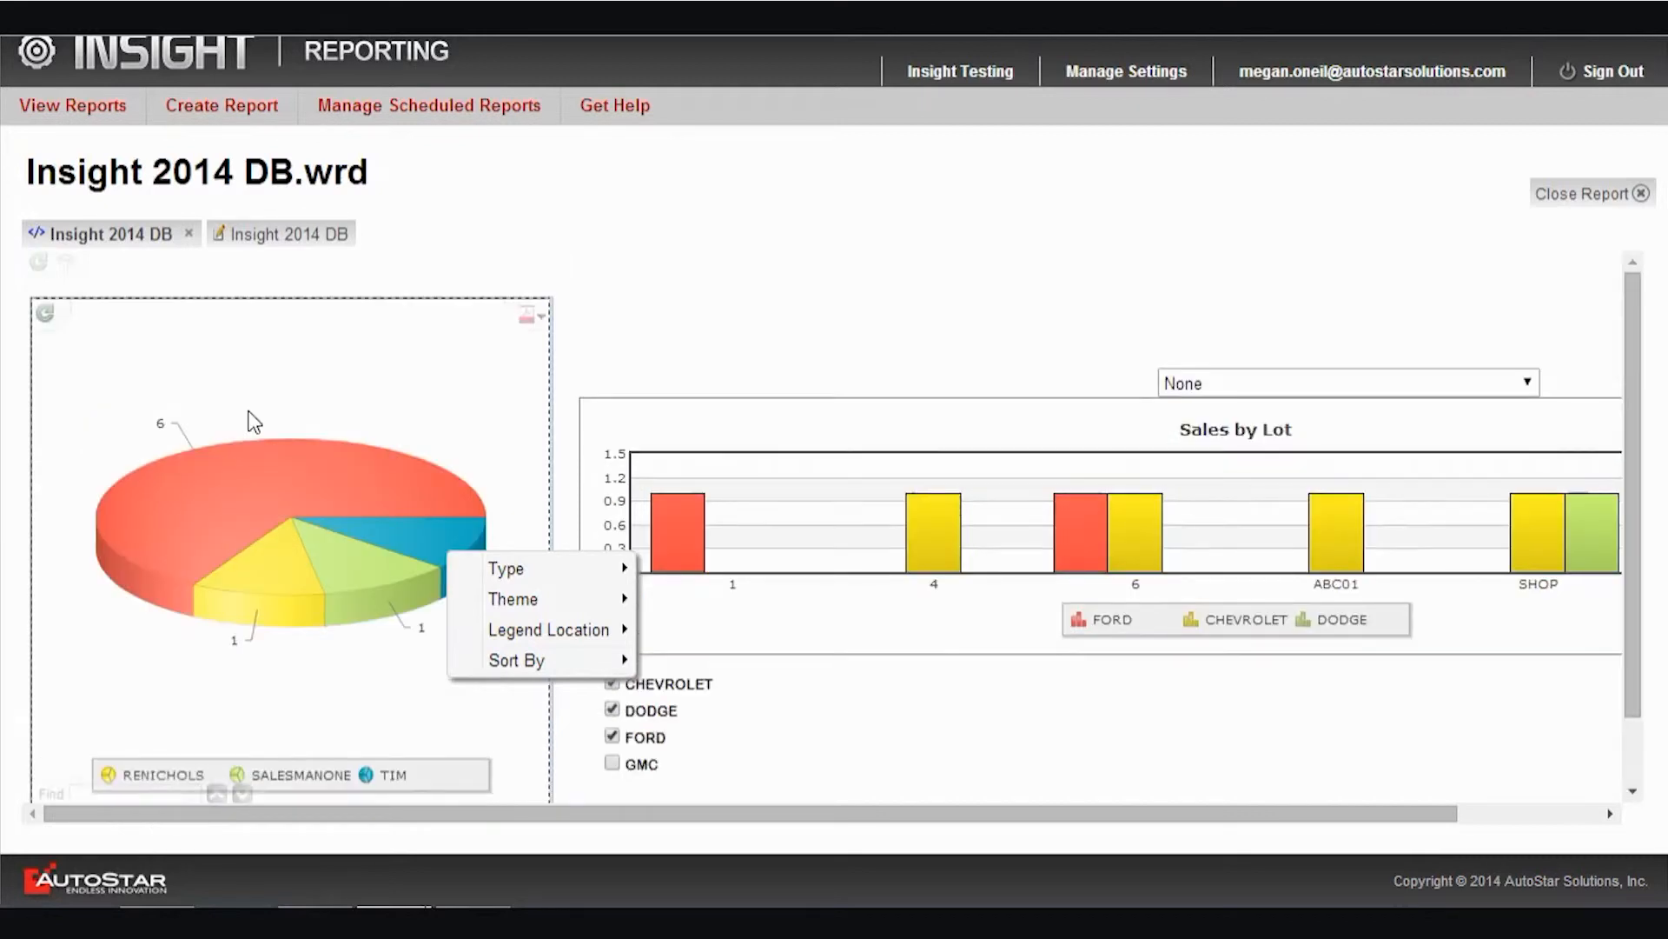
click(541, 326)
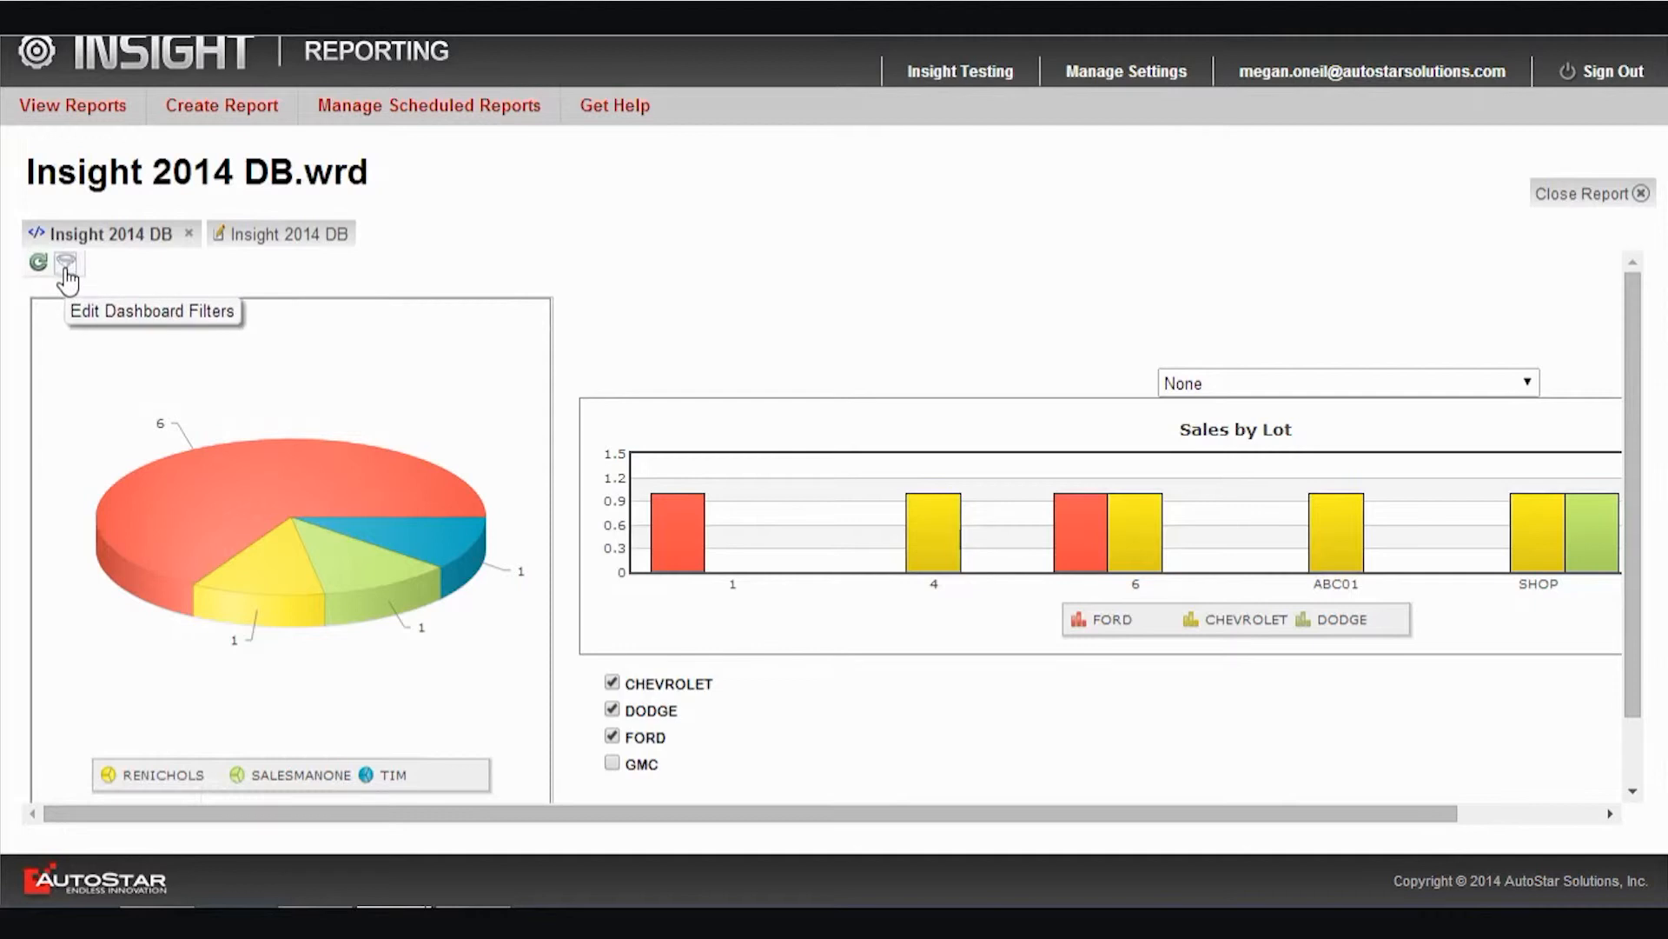
Review the dashboard filter prompts for date sold and company code, and close them without changes
click(66, 263)
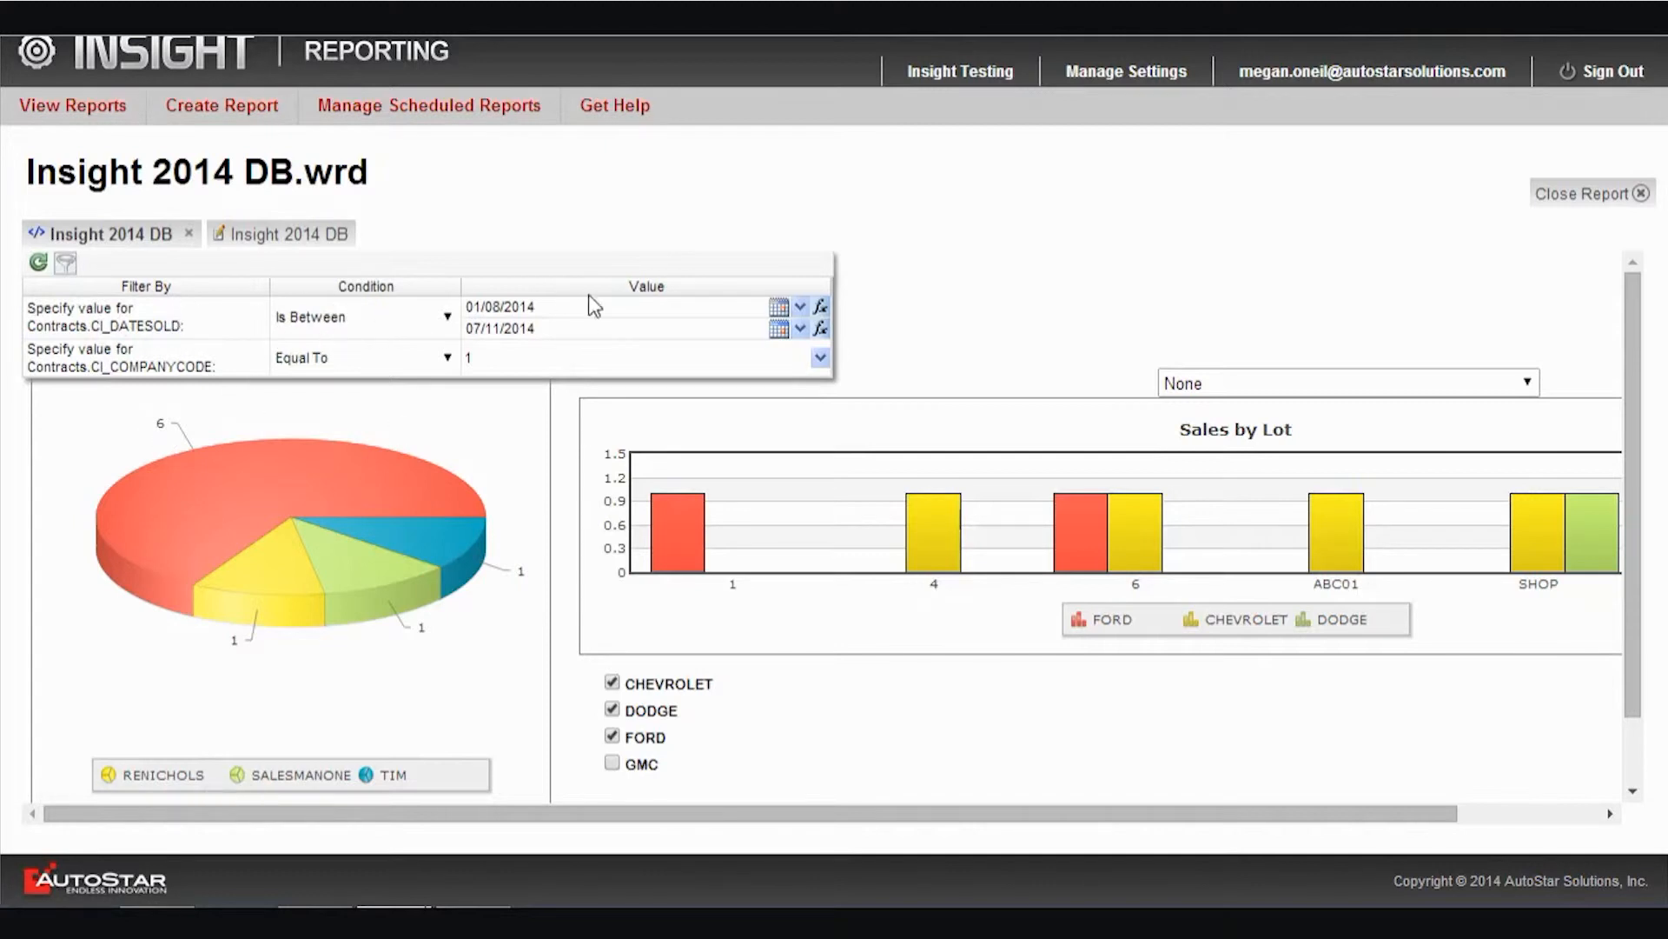
click(585, 324)
click(73, 264)
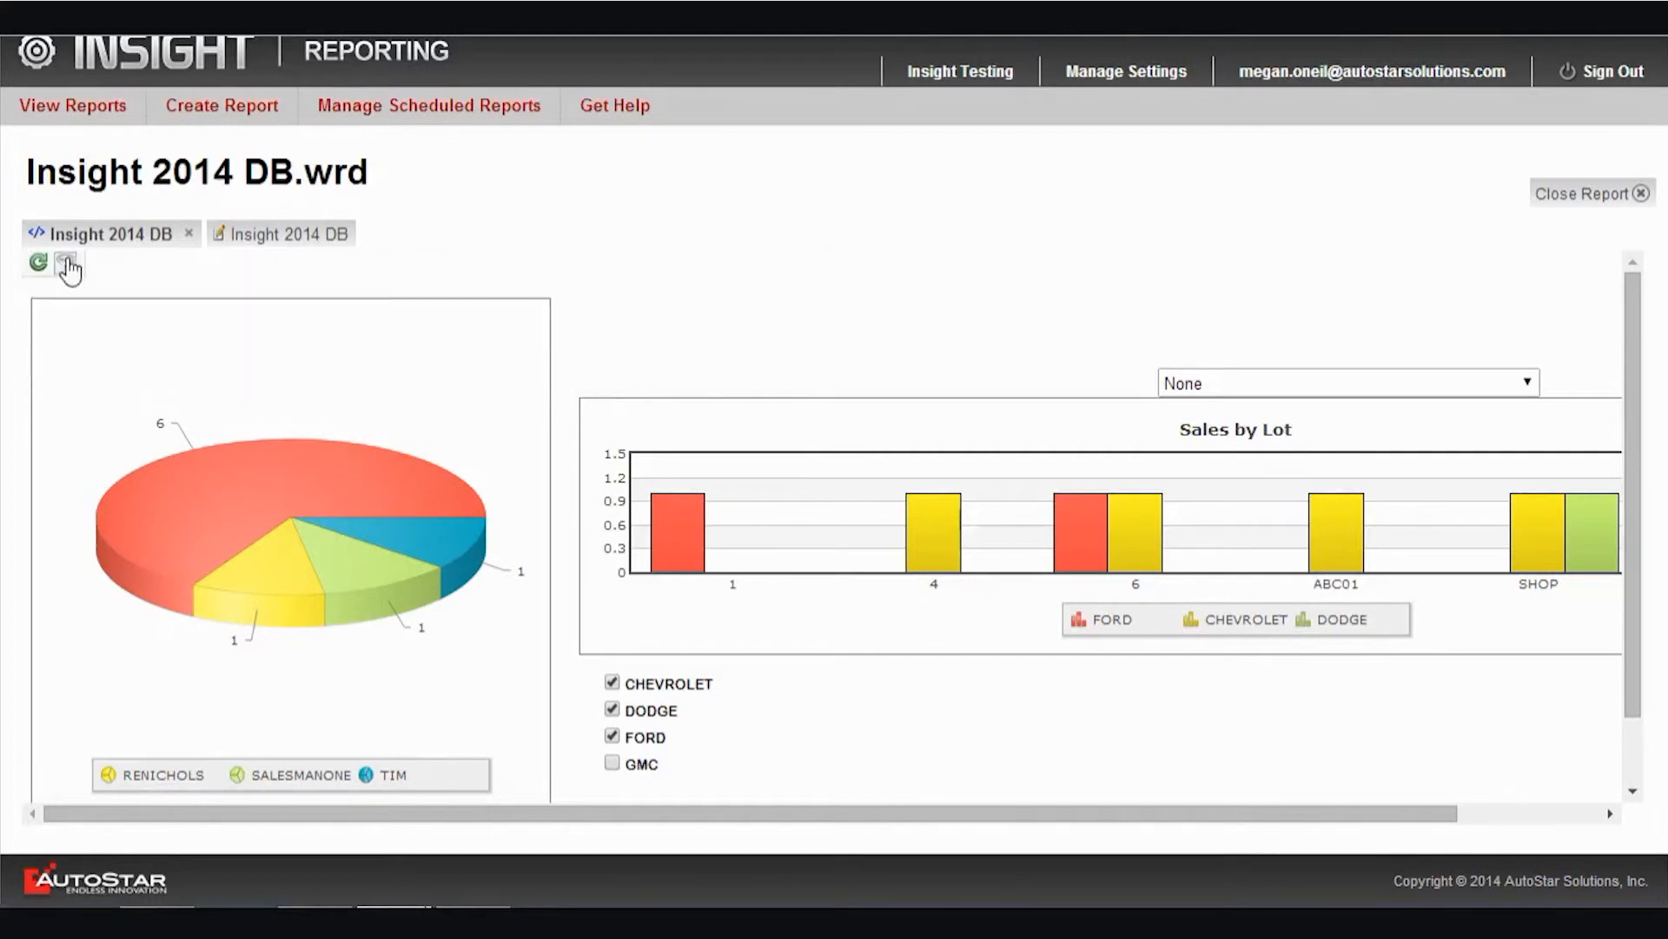
Return to the dashboard design and review the filters, parameters and options in the salesman pie report's properties
click(261, 237)
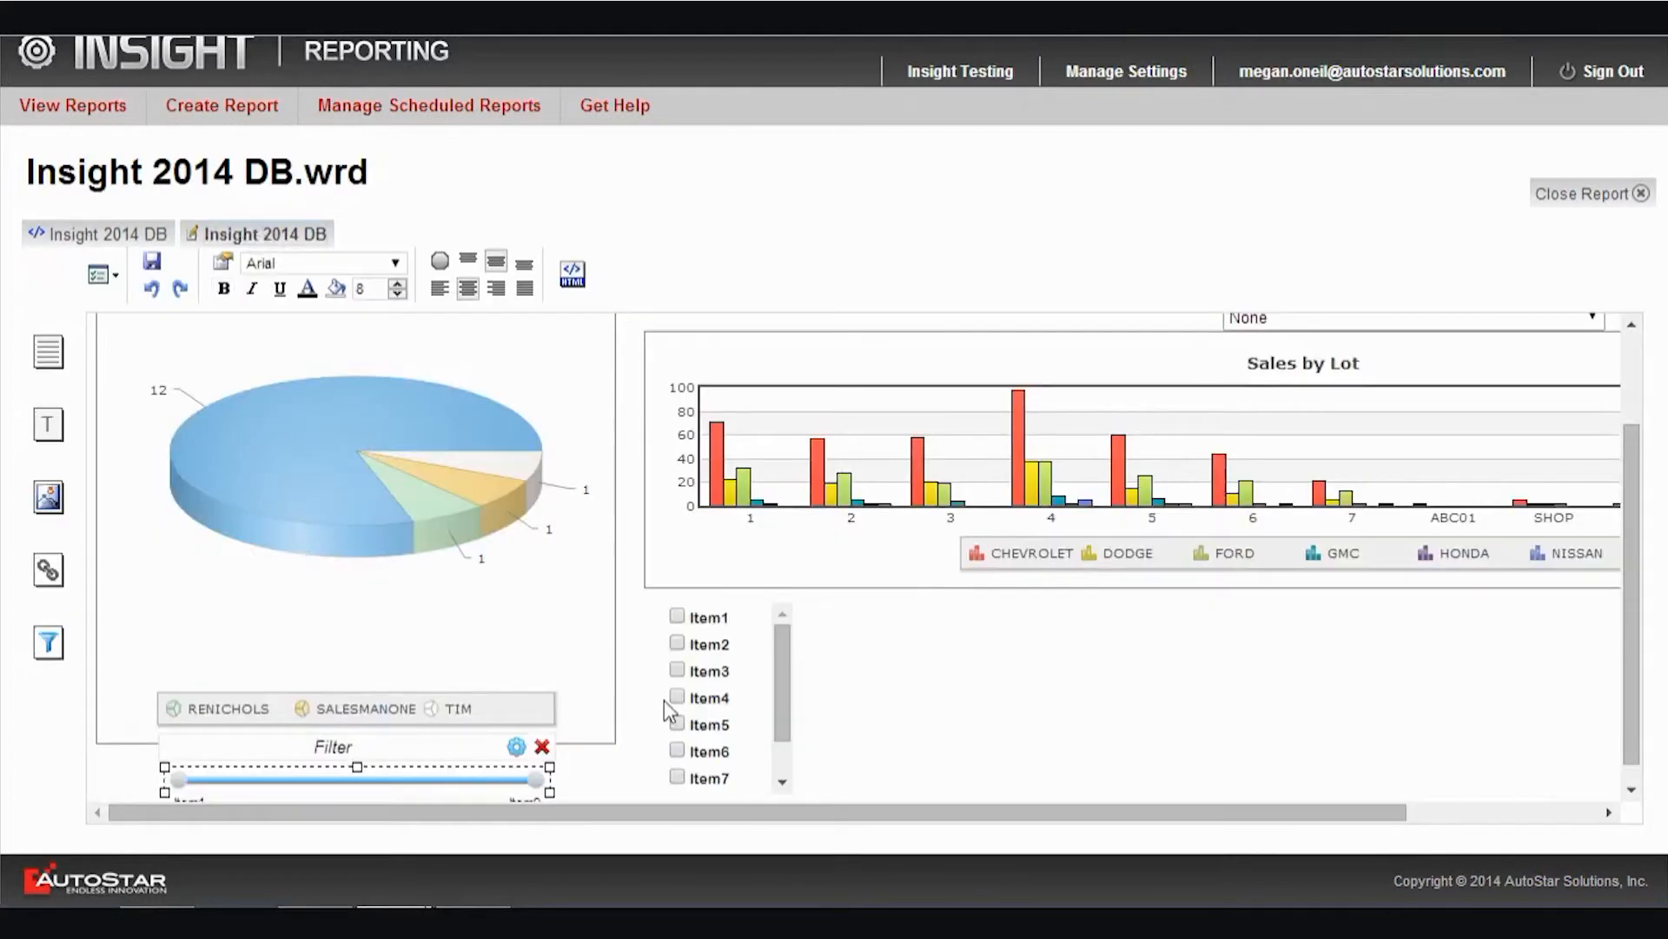
scroll(647, 678, up, 2)
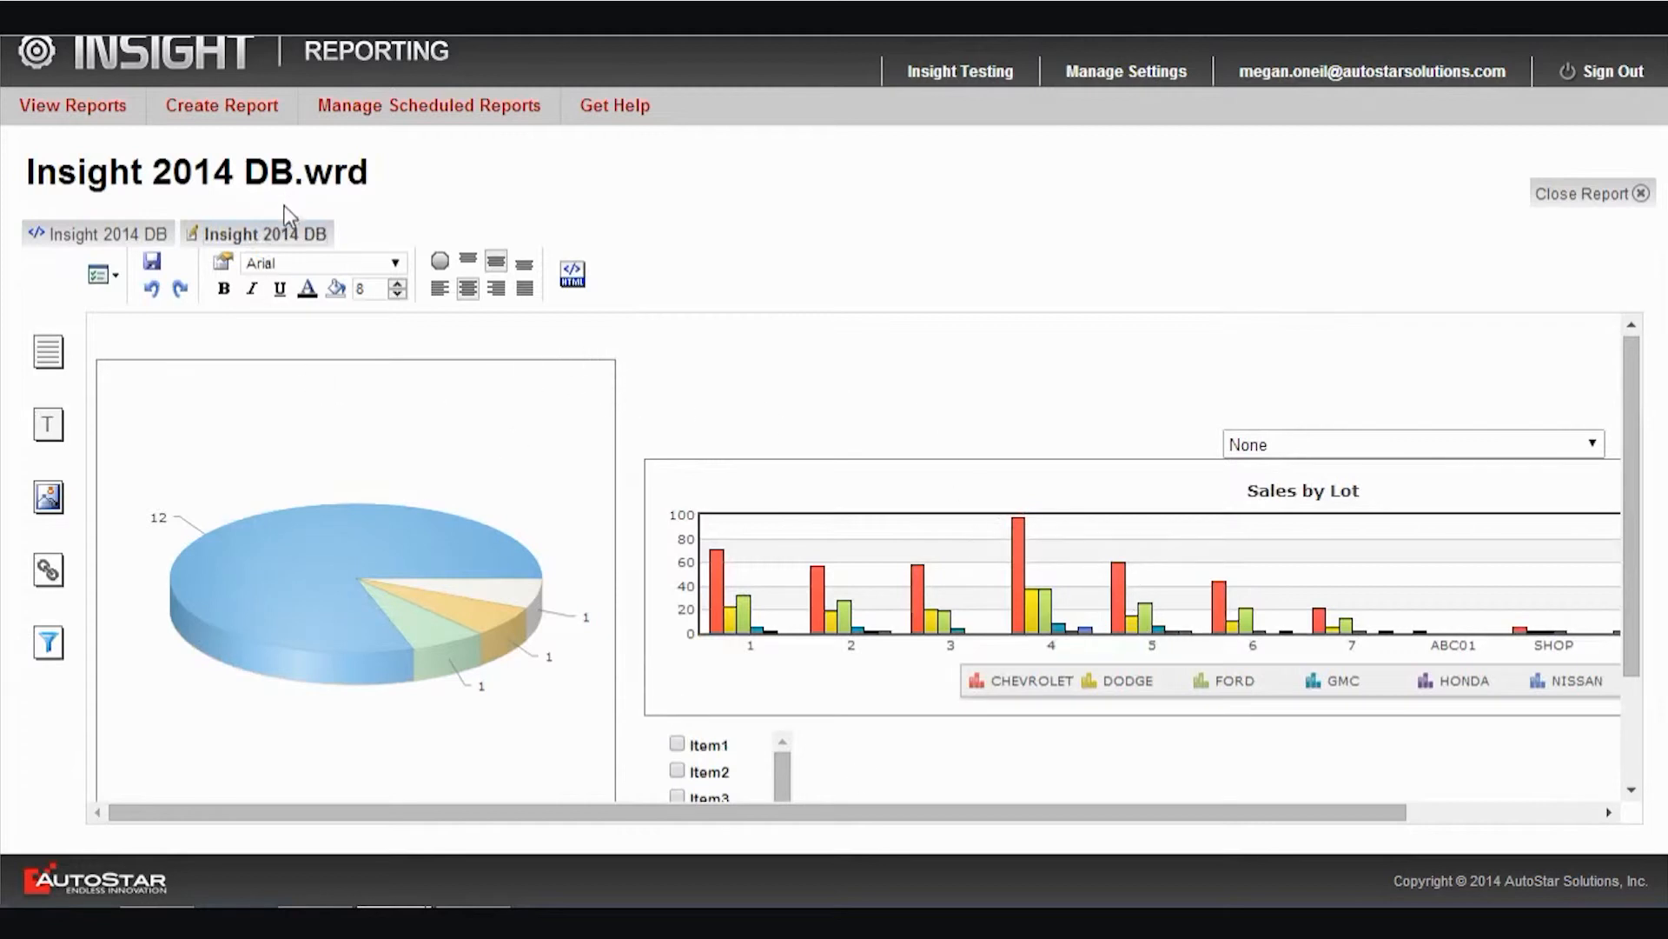
click(533, 452)
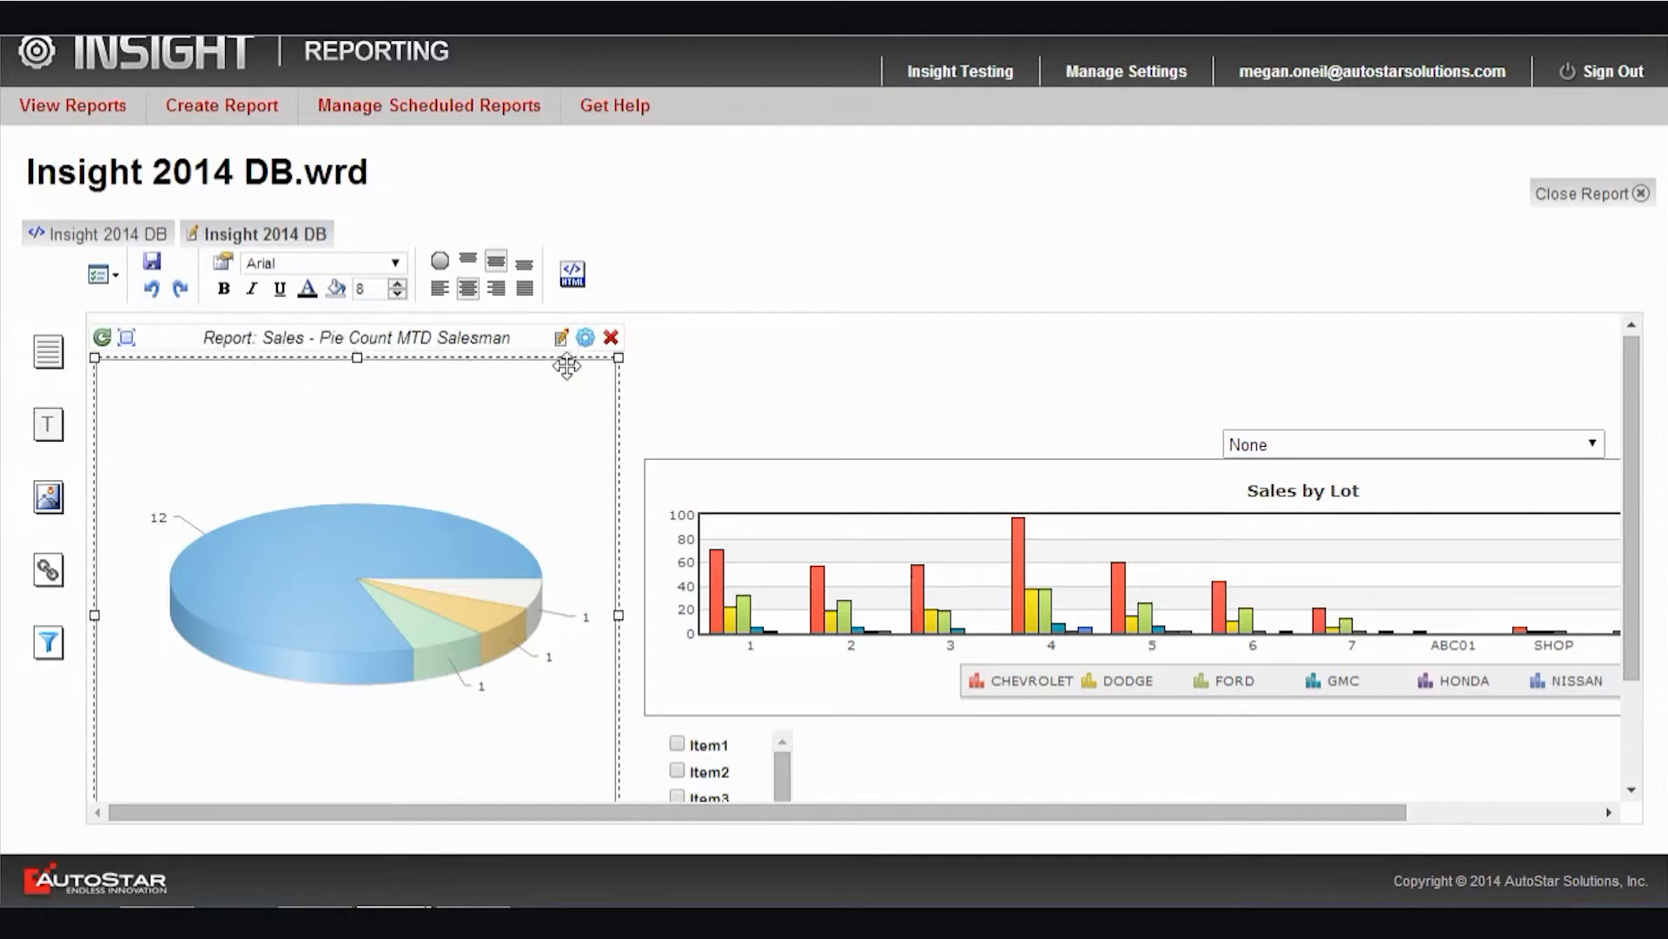
click(586, 339)
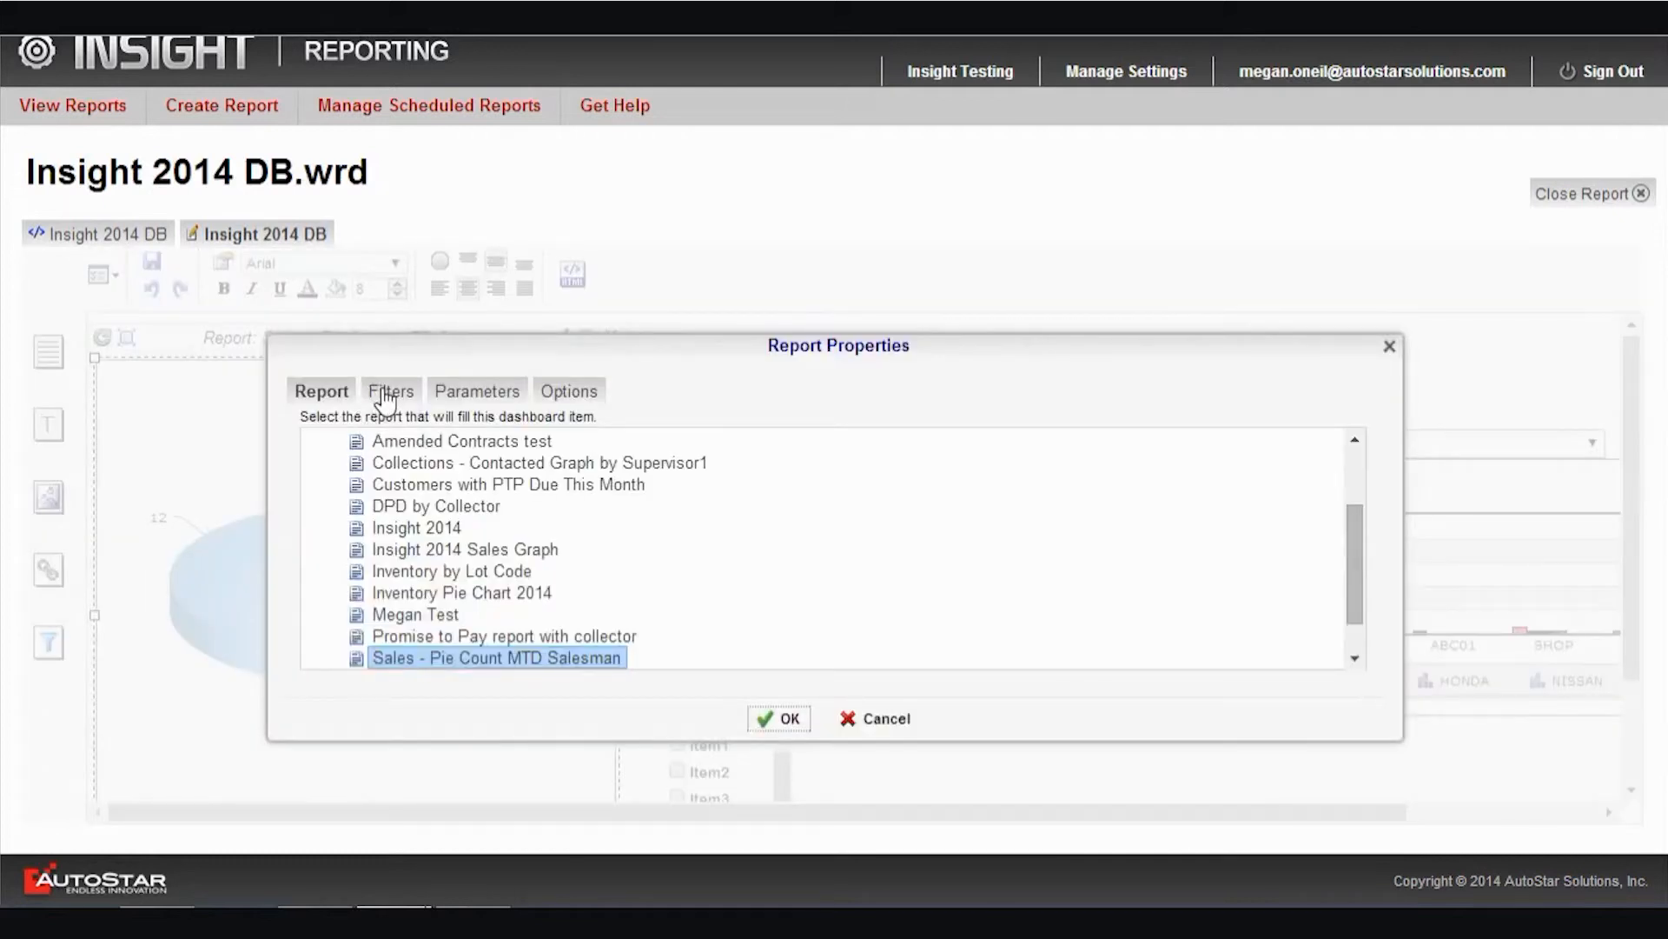
click(386, 398)
click(508, 405)
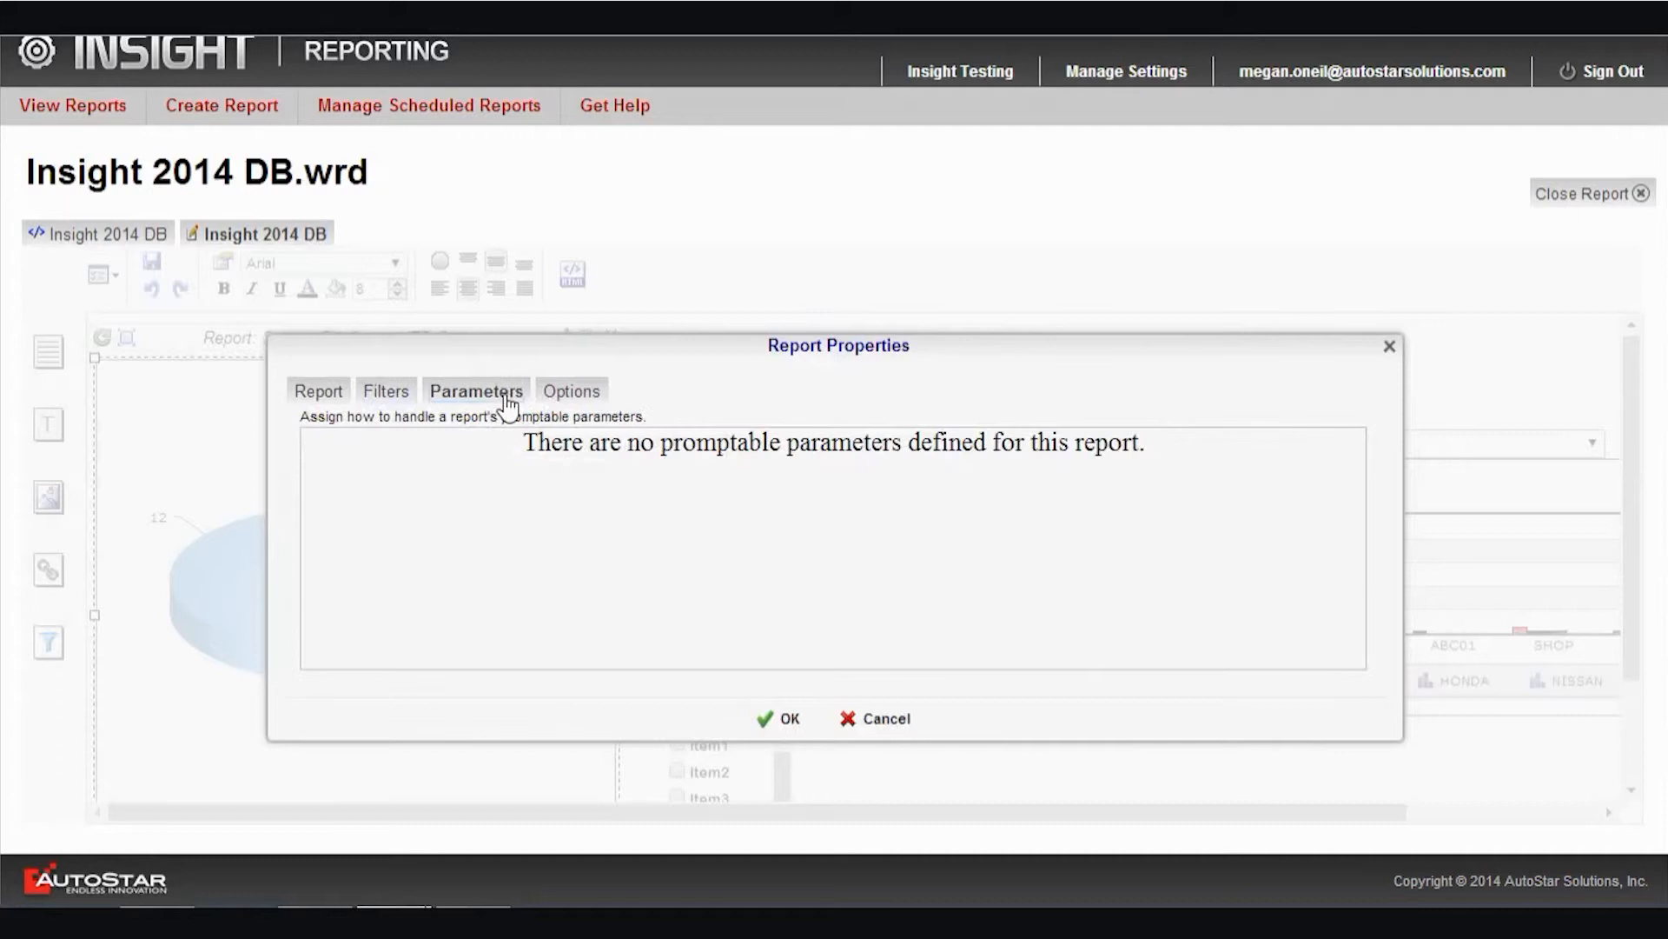
click(561, 400)
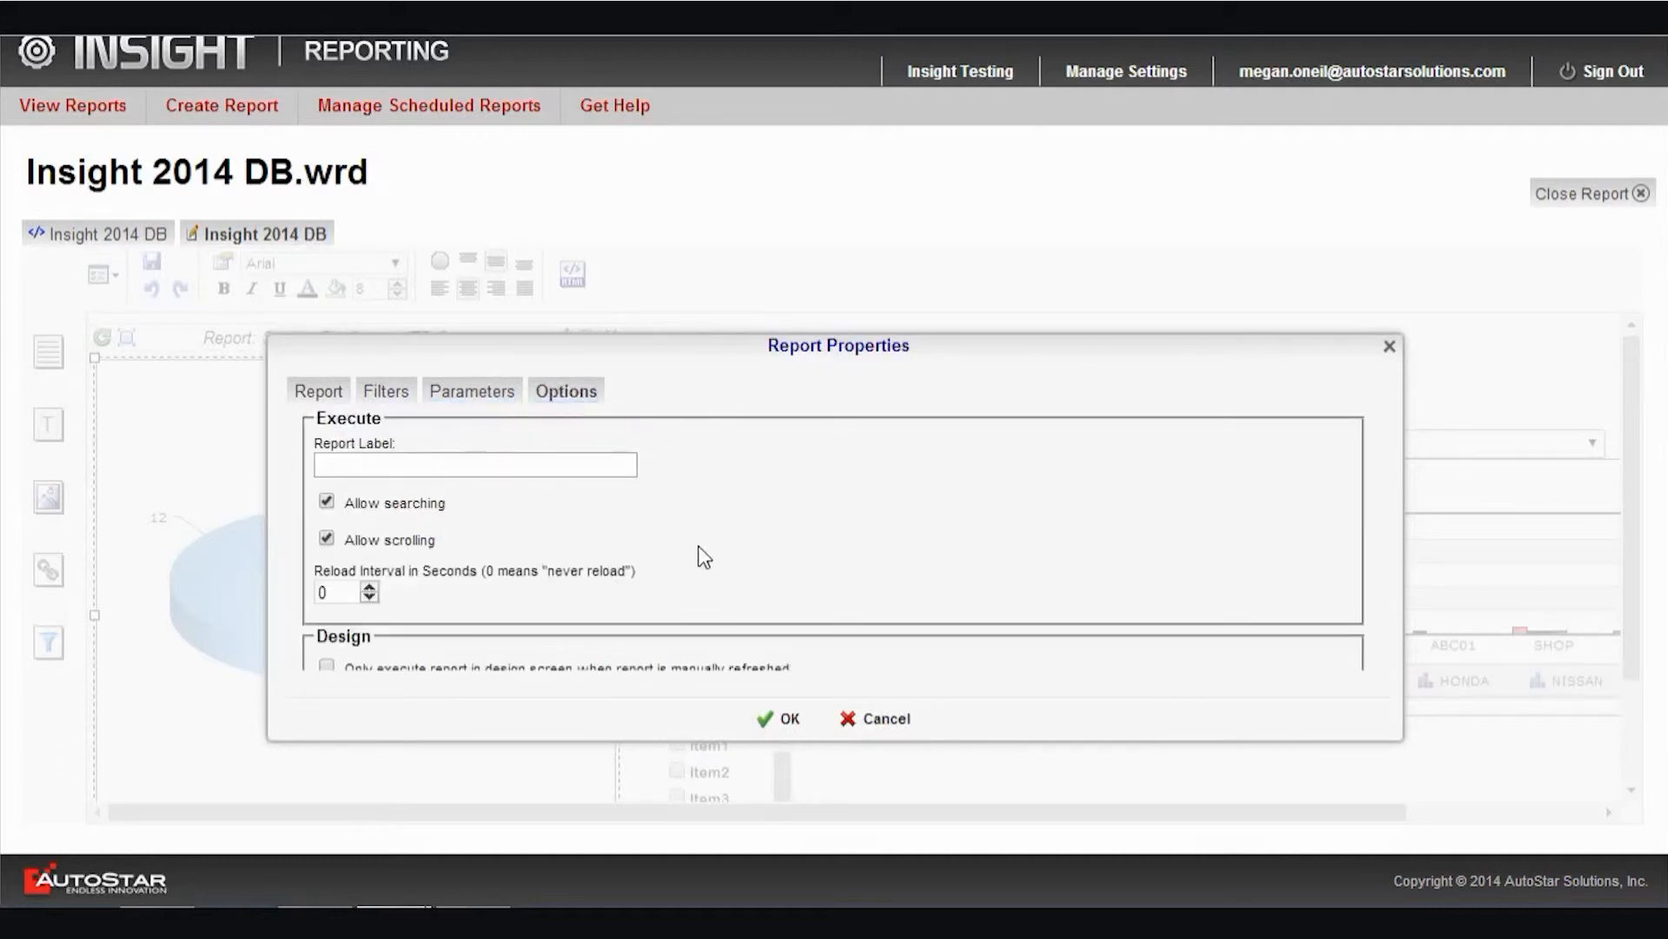
click(782, 719)
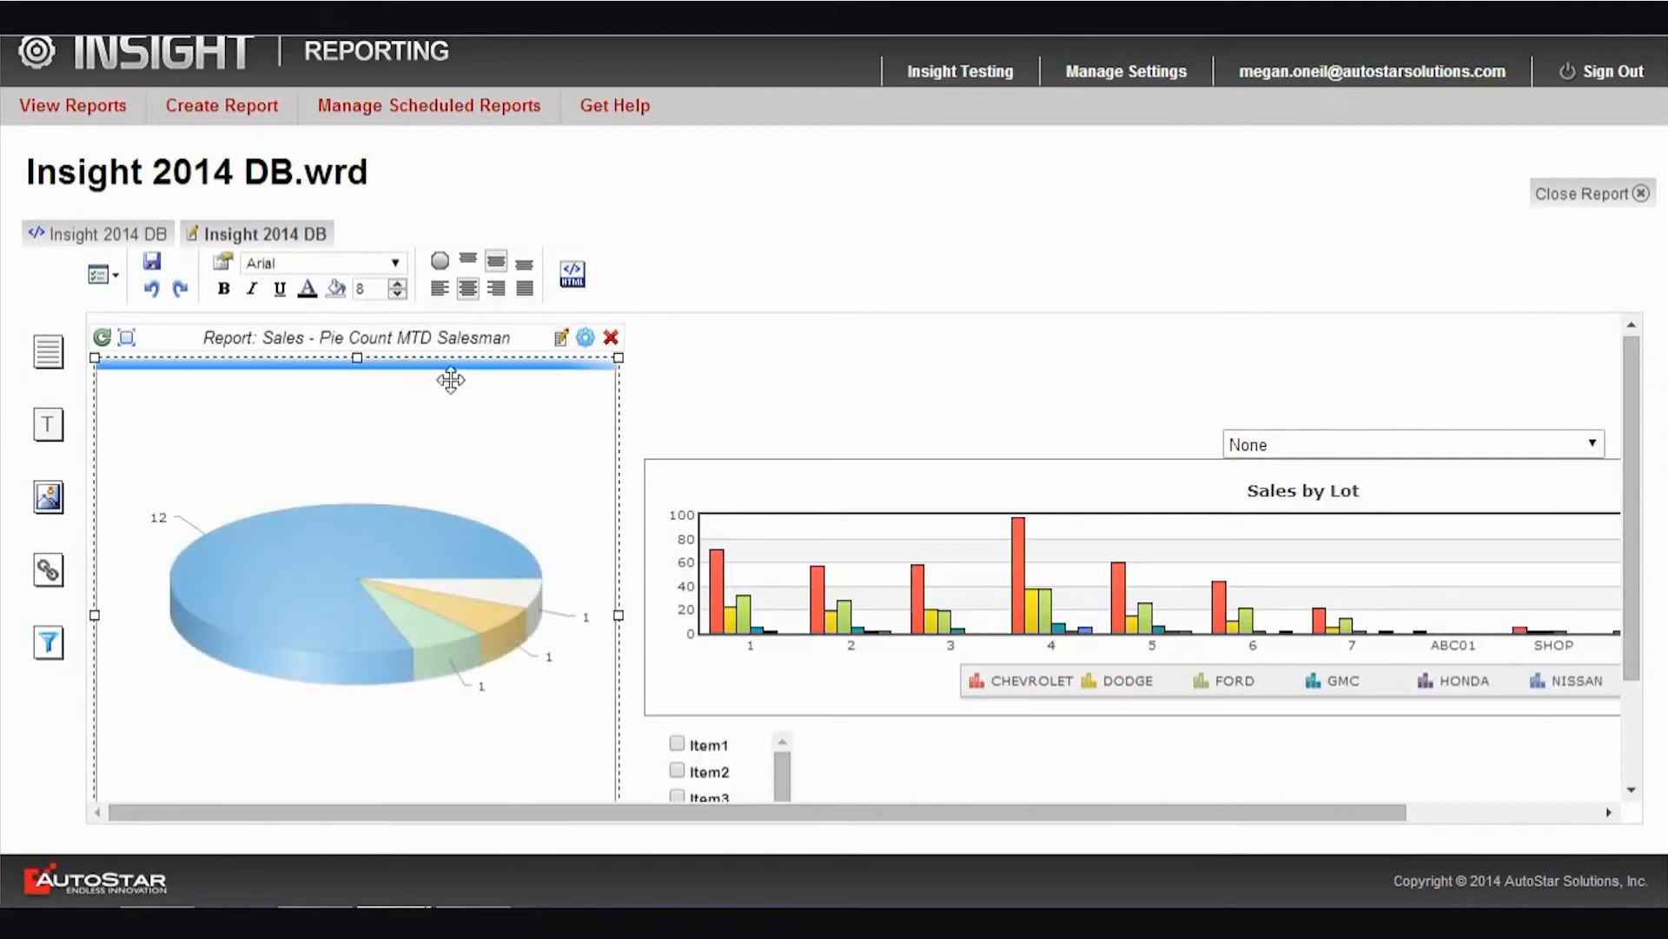
Open the Sales - Pie Count MTD Salesman report for editing and examine the pie chart in its report footer
click(556, 343)
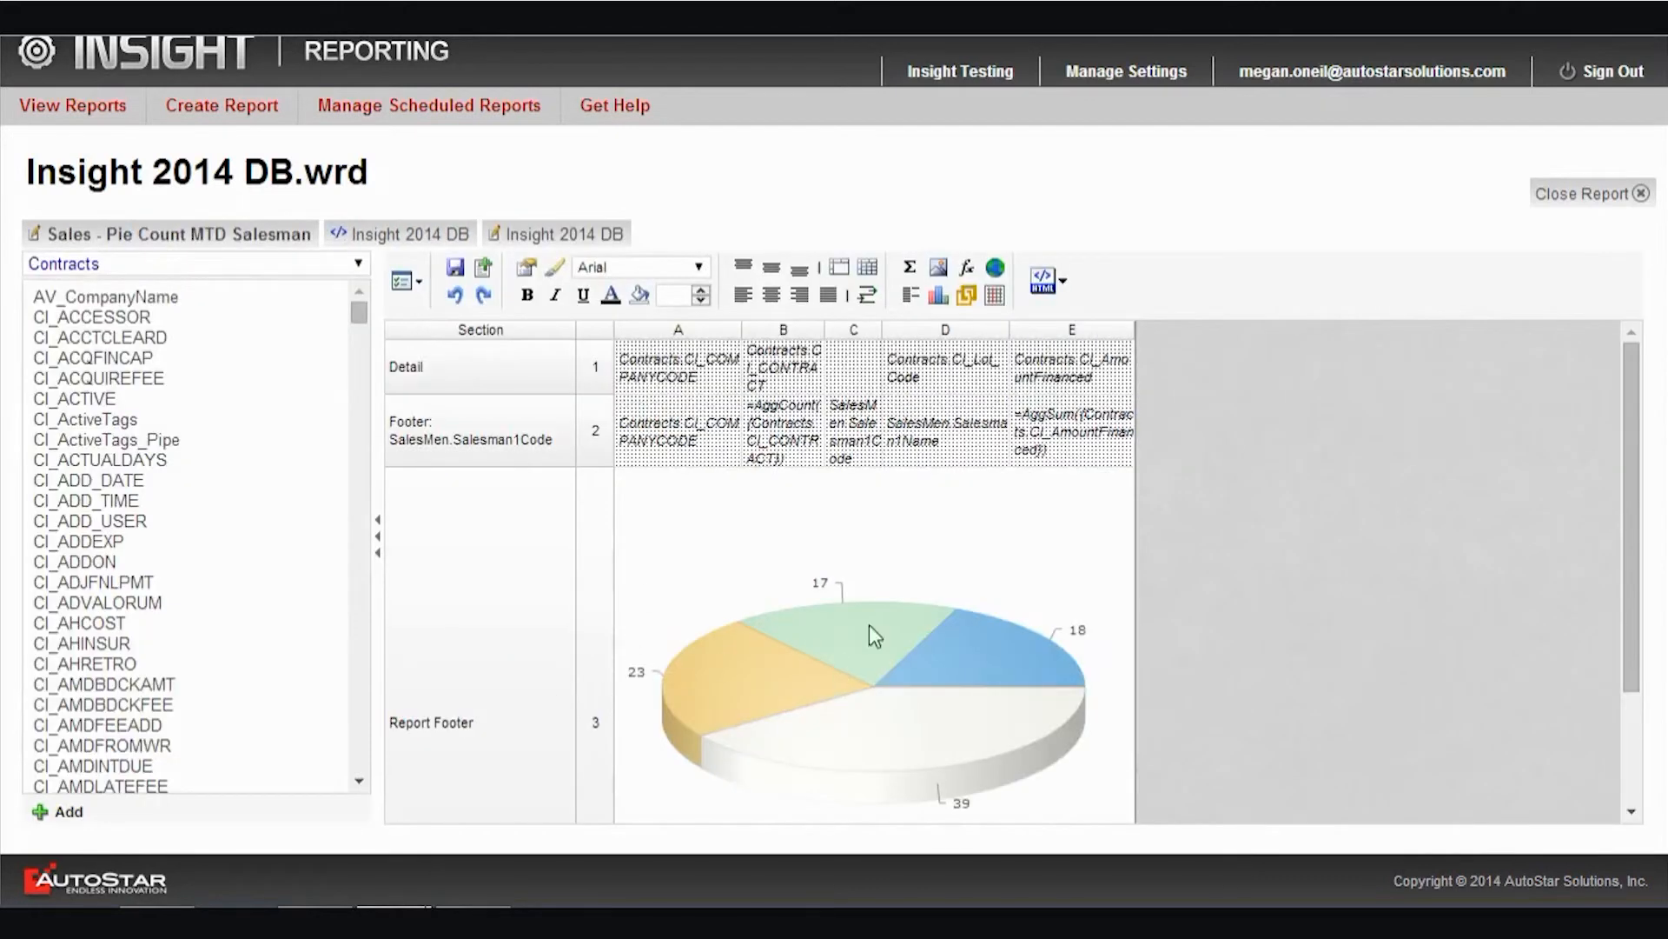
scroll(869, 624, down, 3)
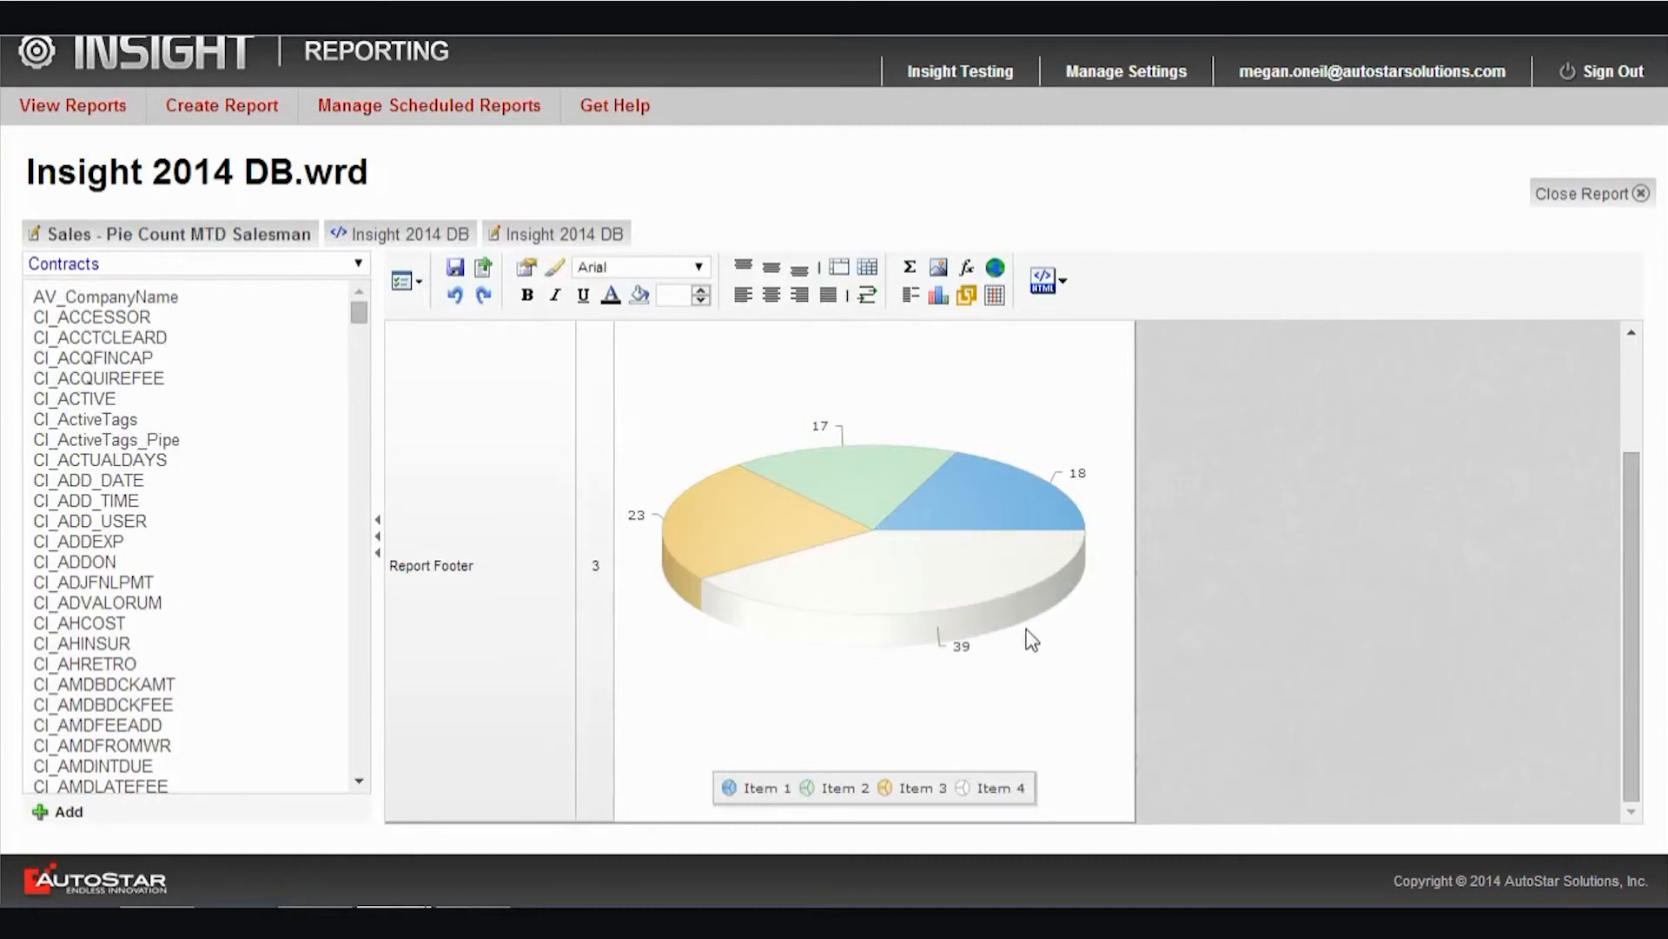
right_click(1064, 600)
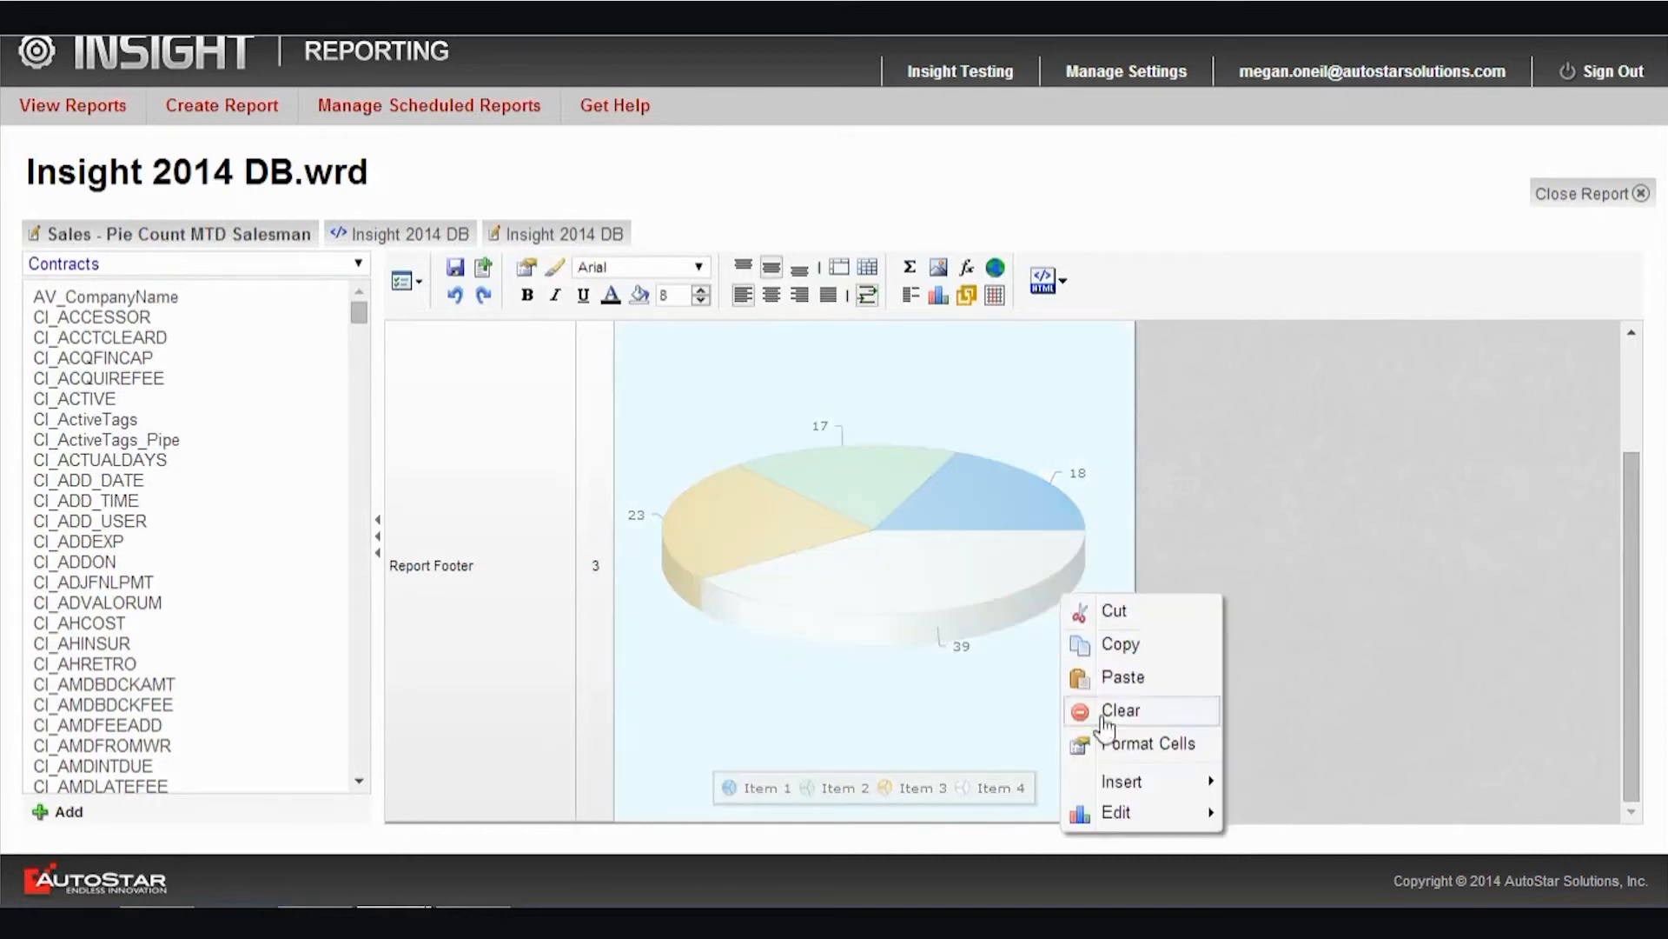
mouse_move(1167, 825)
click(764, 439)
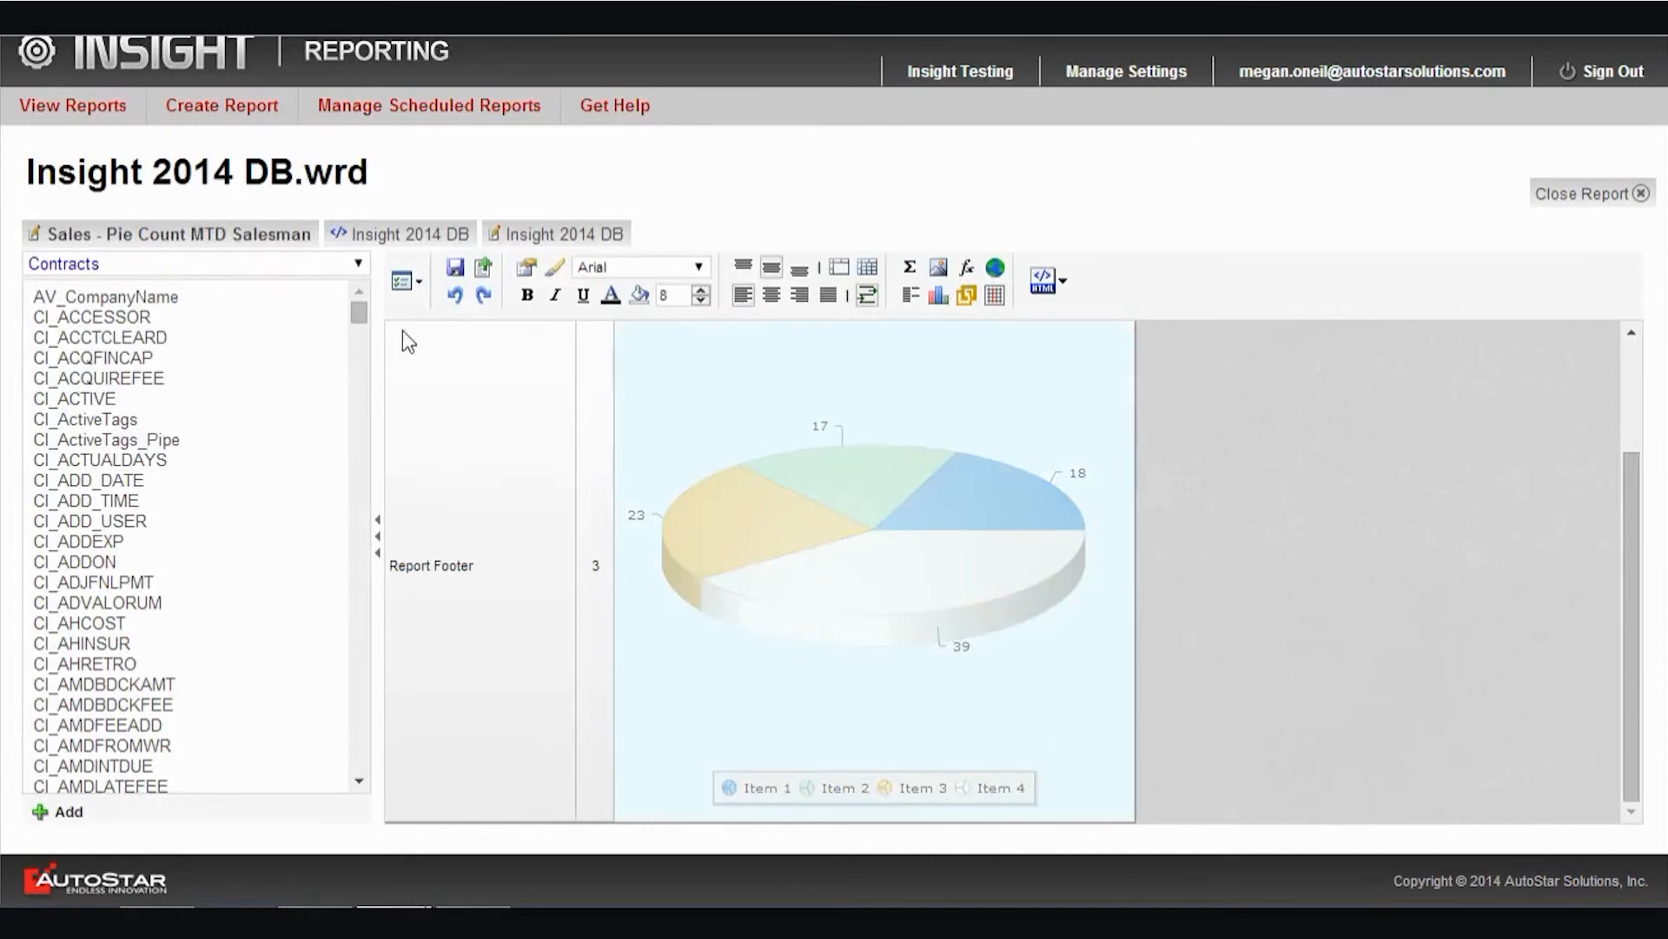
Set the start of the report's Contracts.CI_DATESOLD filter range to 01/08/2013 and save the report
click(422, 291)
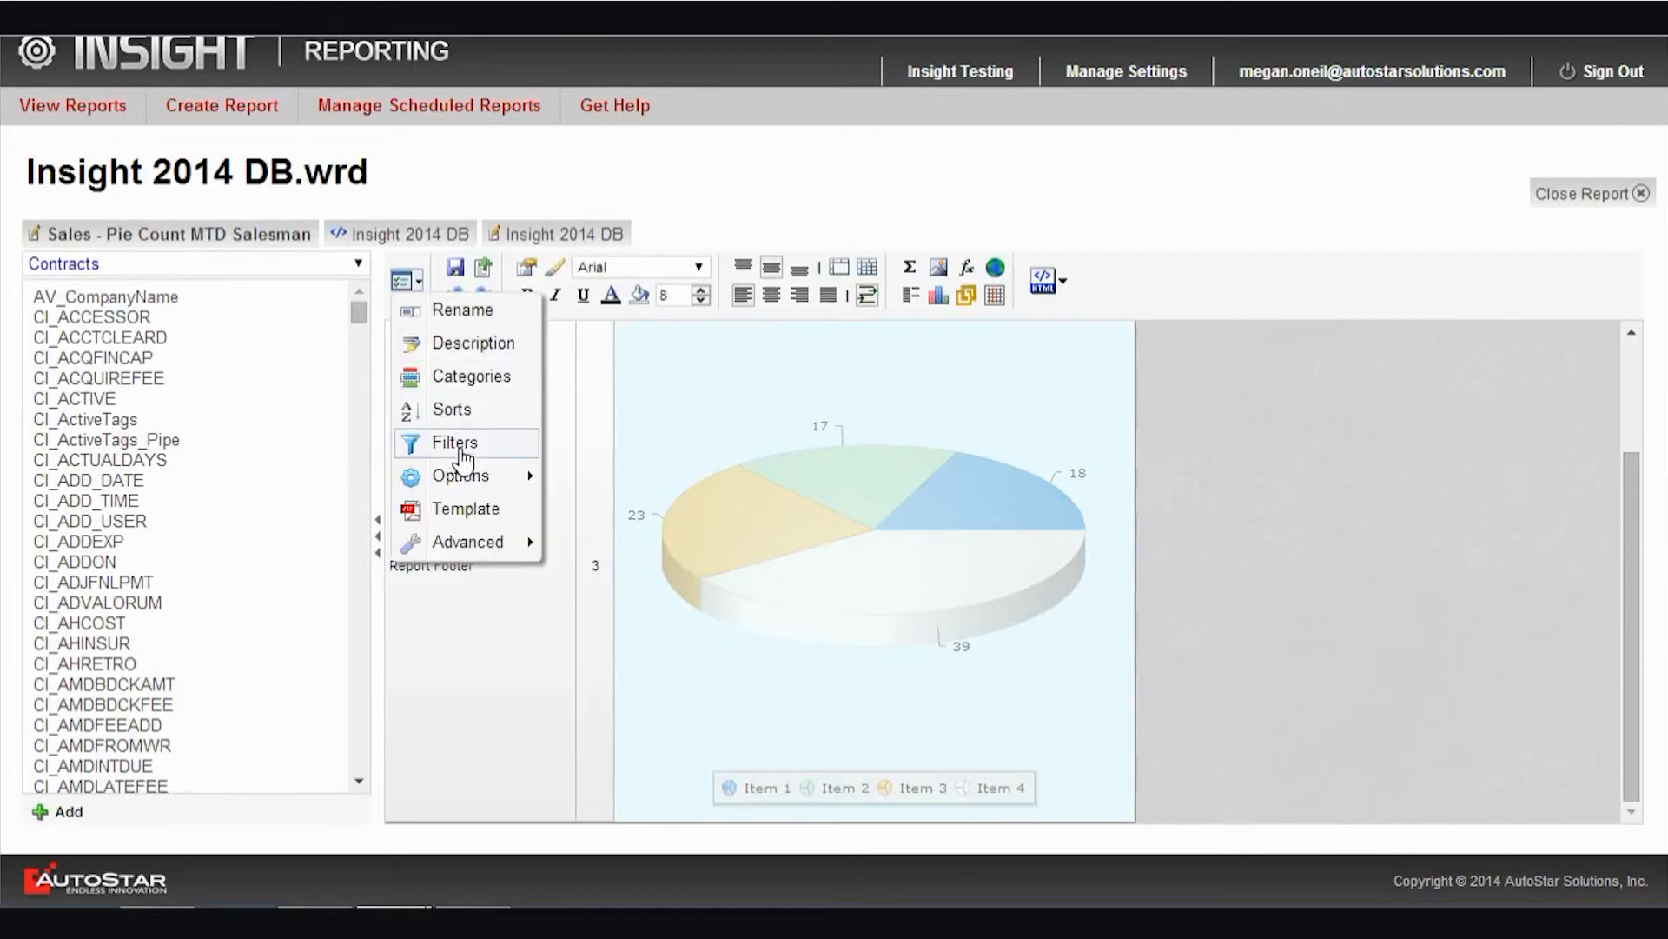
click(442, 441)
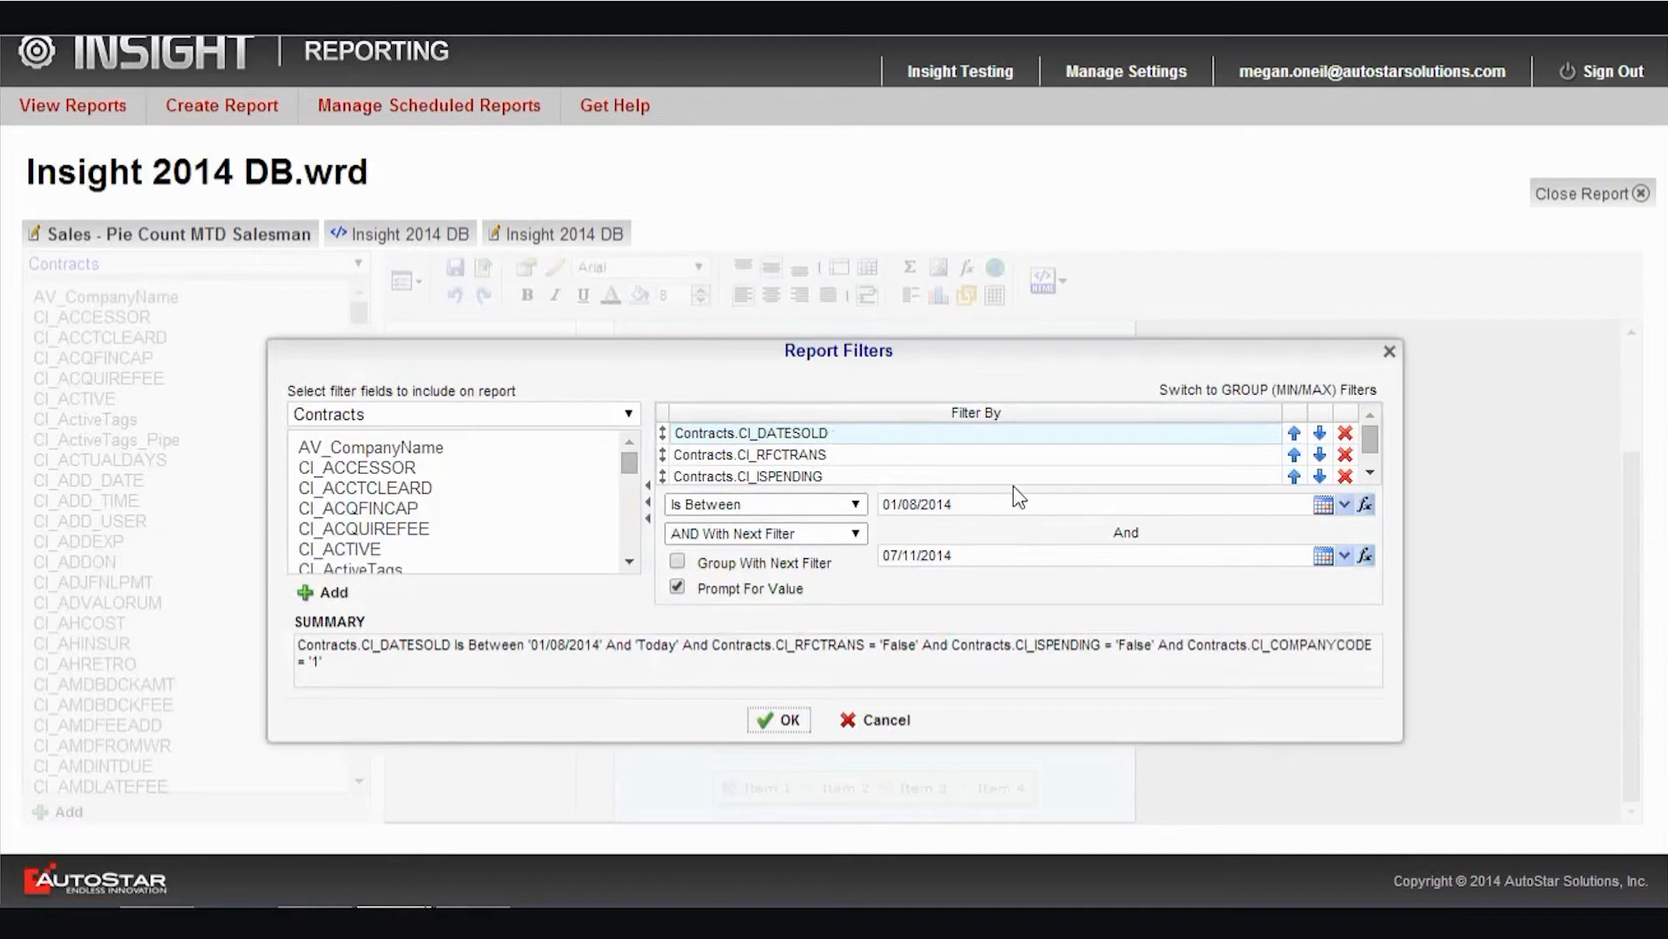
click(956, 504)
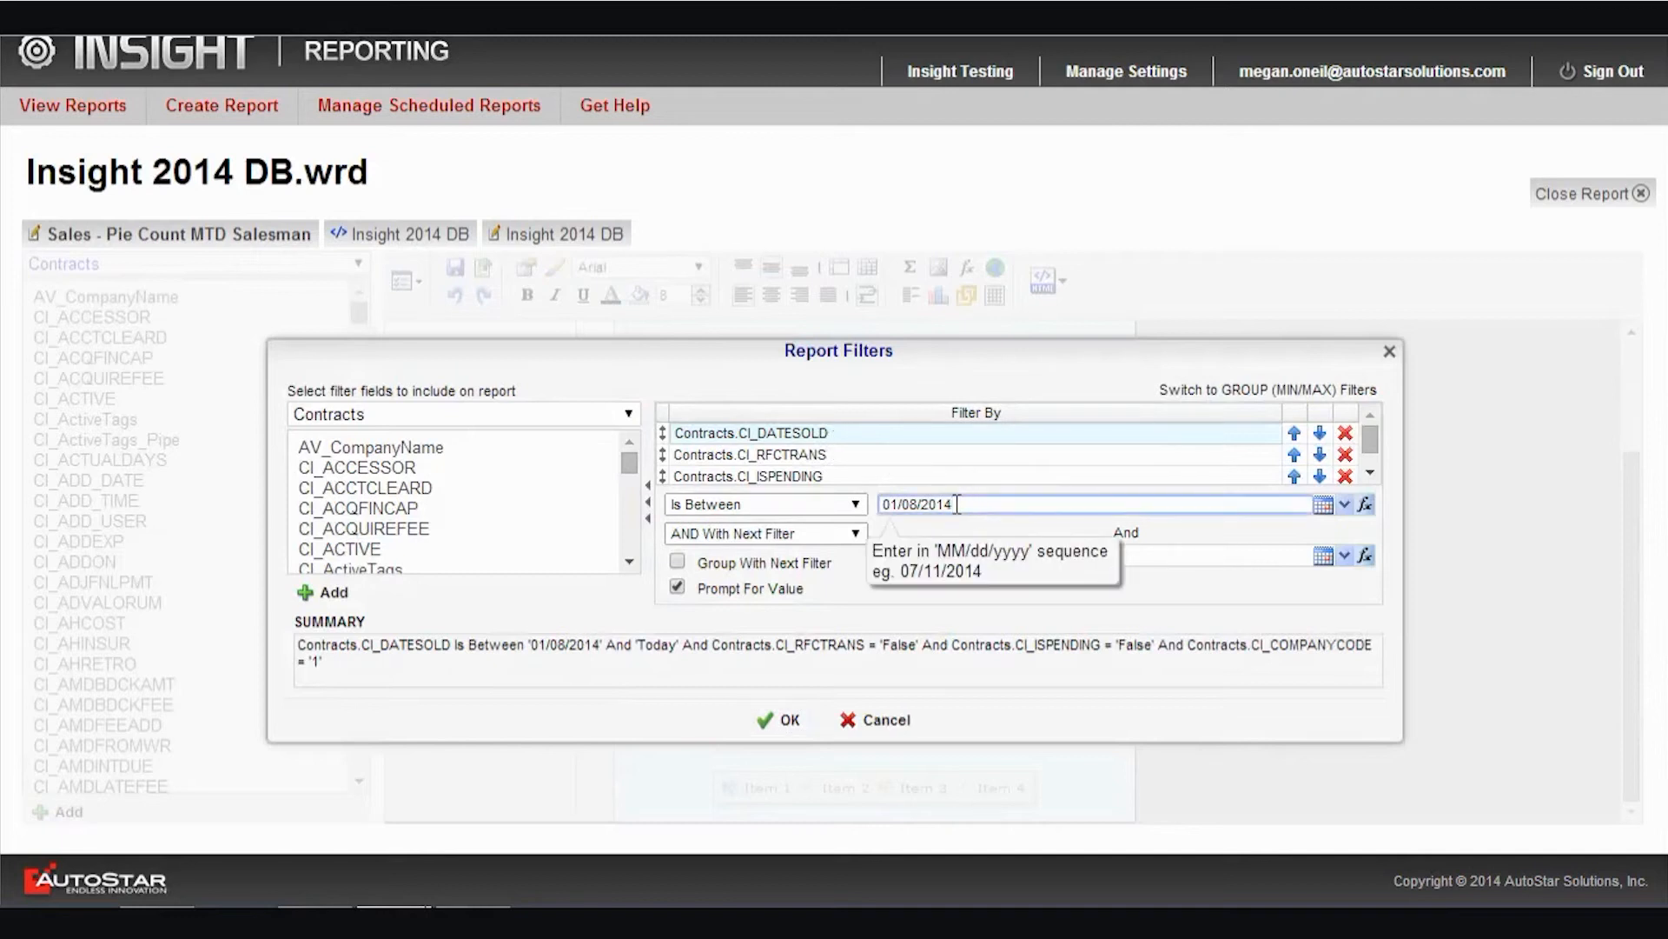
click(1137, 617)
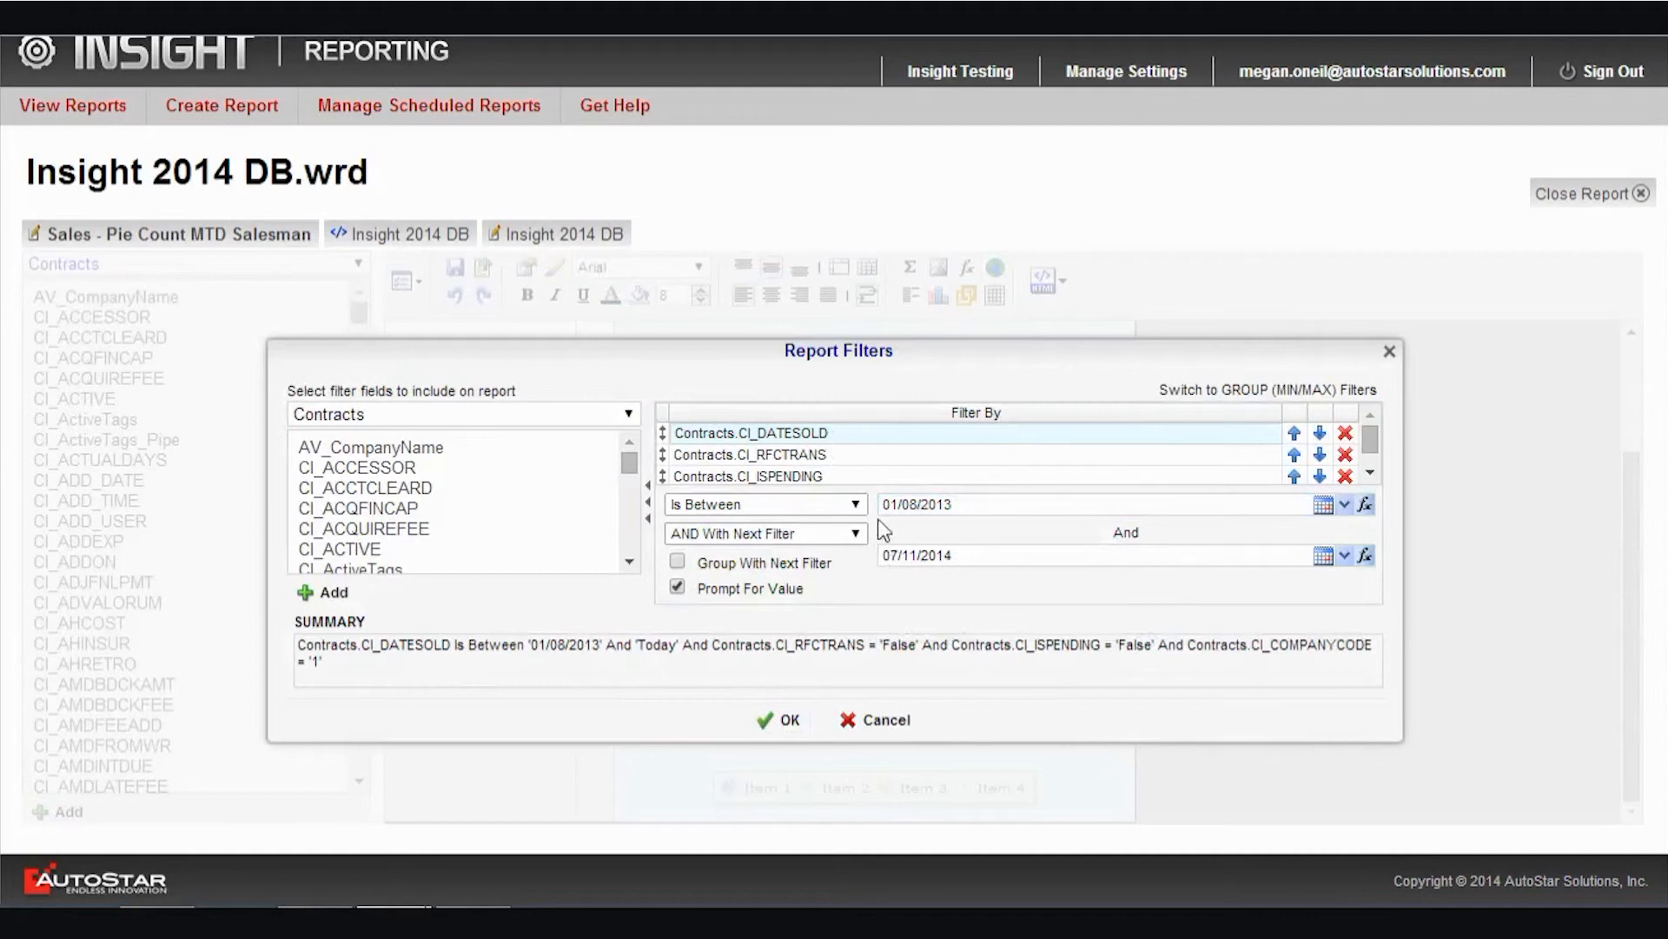
click(790, 724)
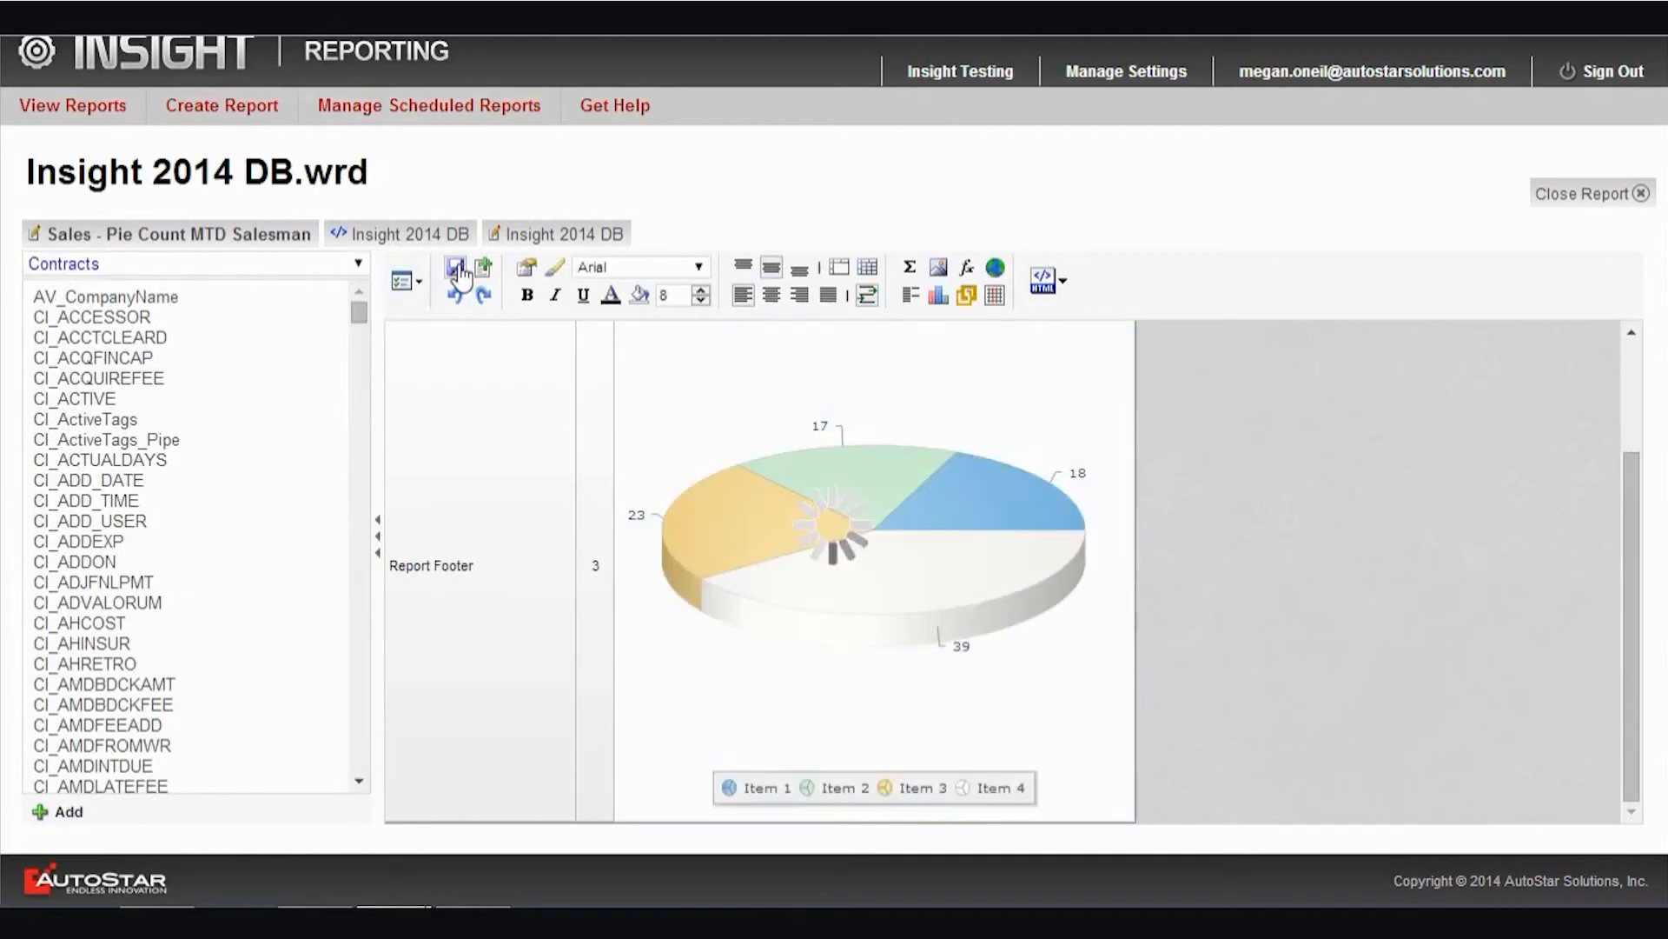
Refresh the salesman pie report in the dashboard design and fit the dashboard item to the report's size
click(554, 237)
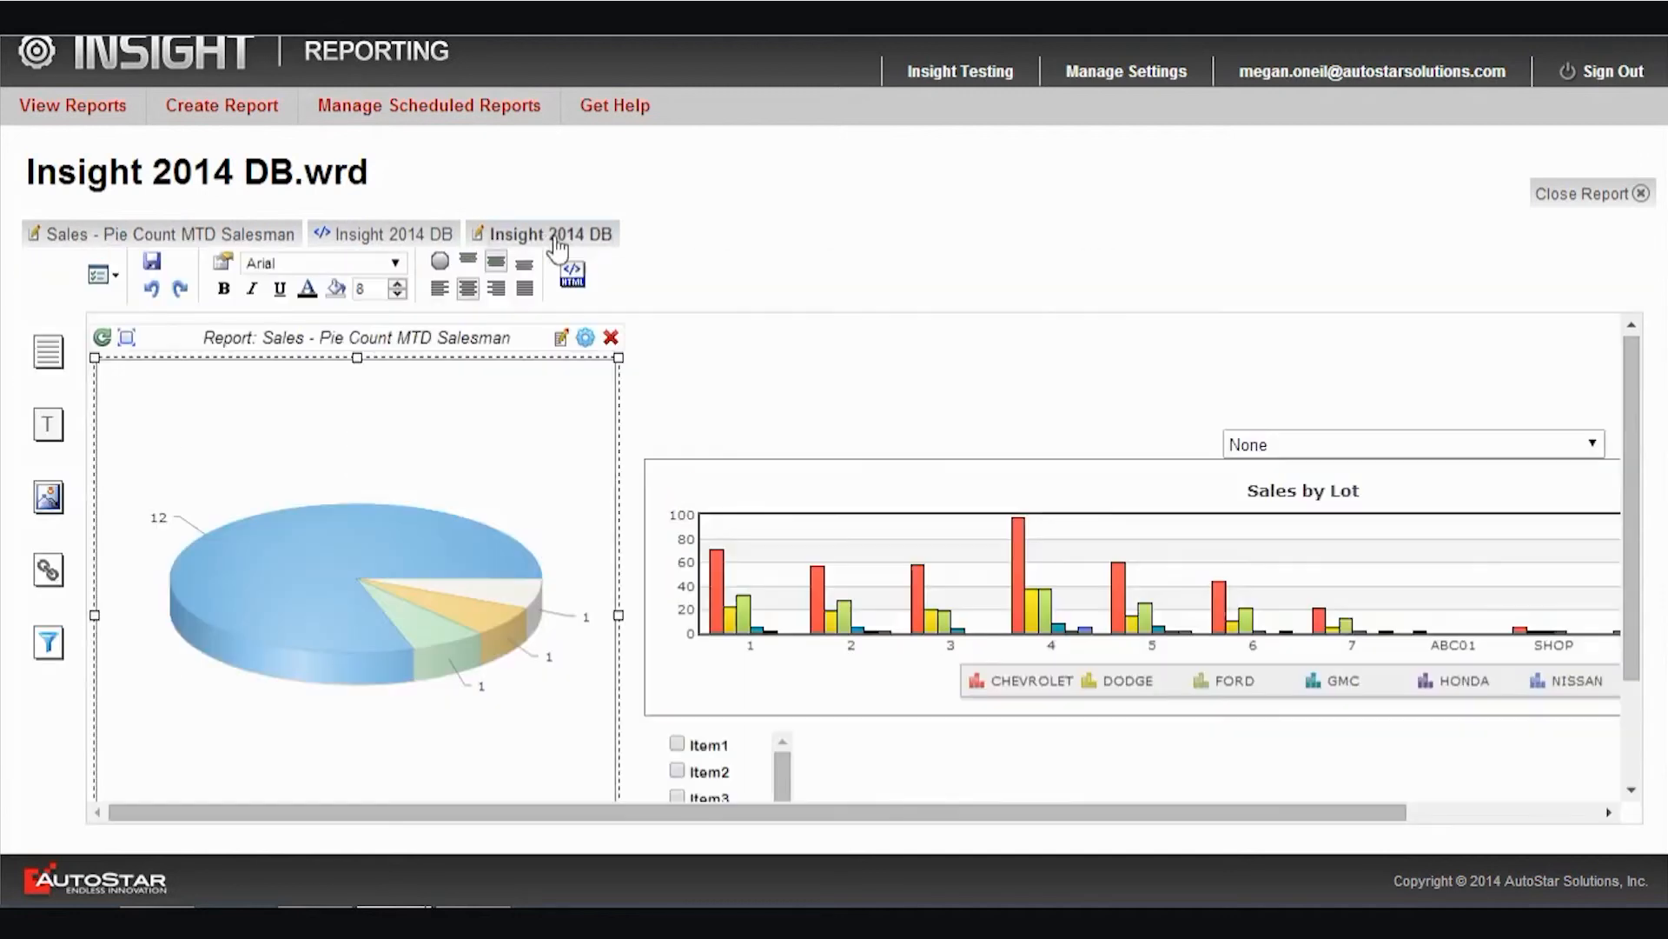
click(102, 338)
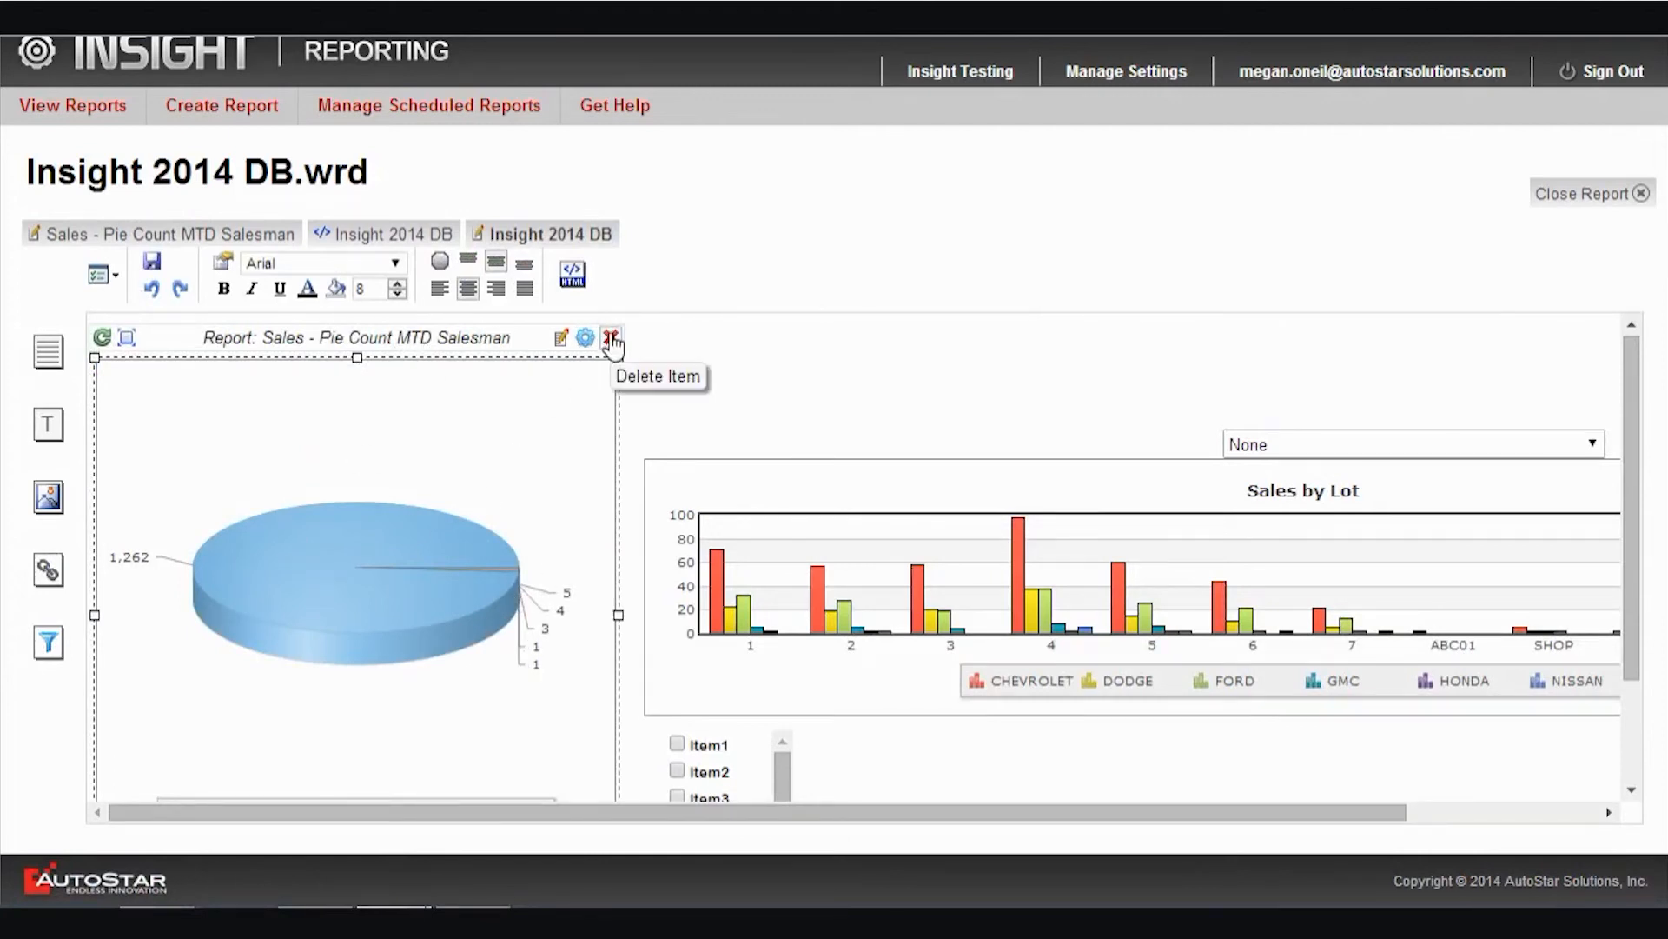
click(126, 340)
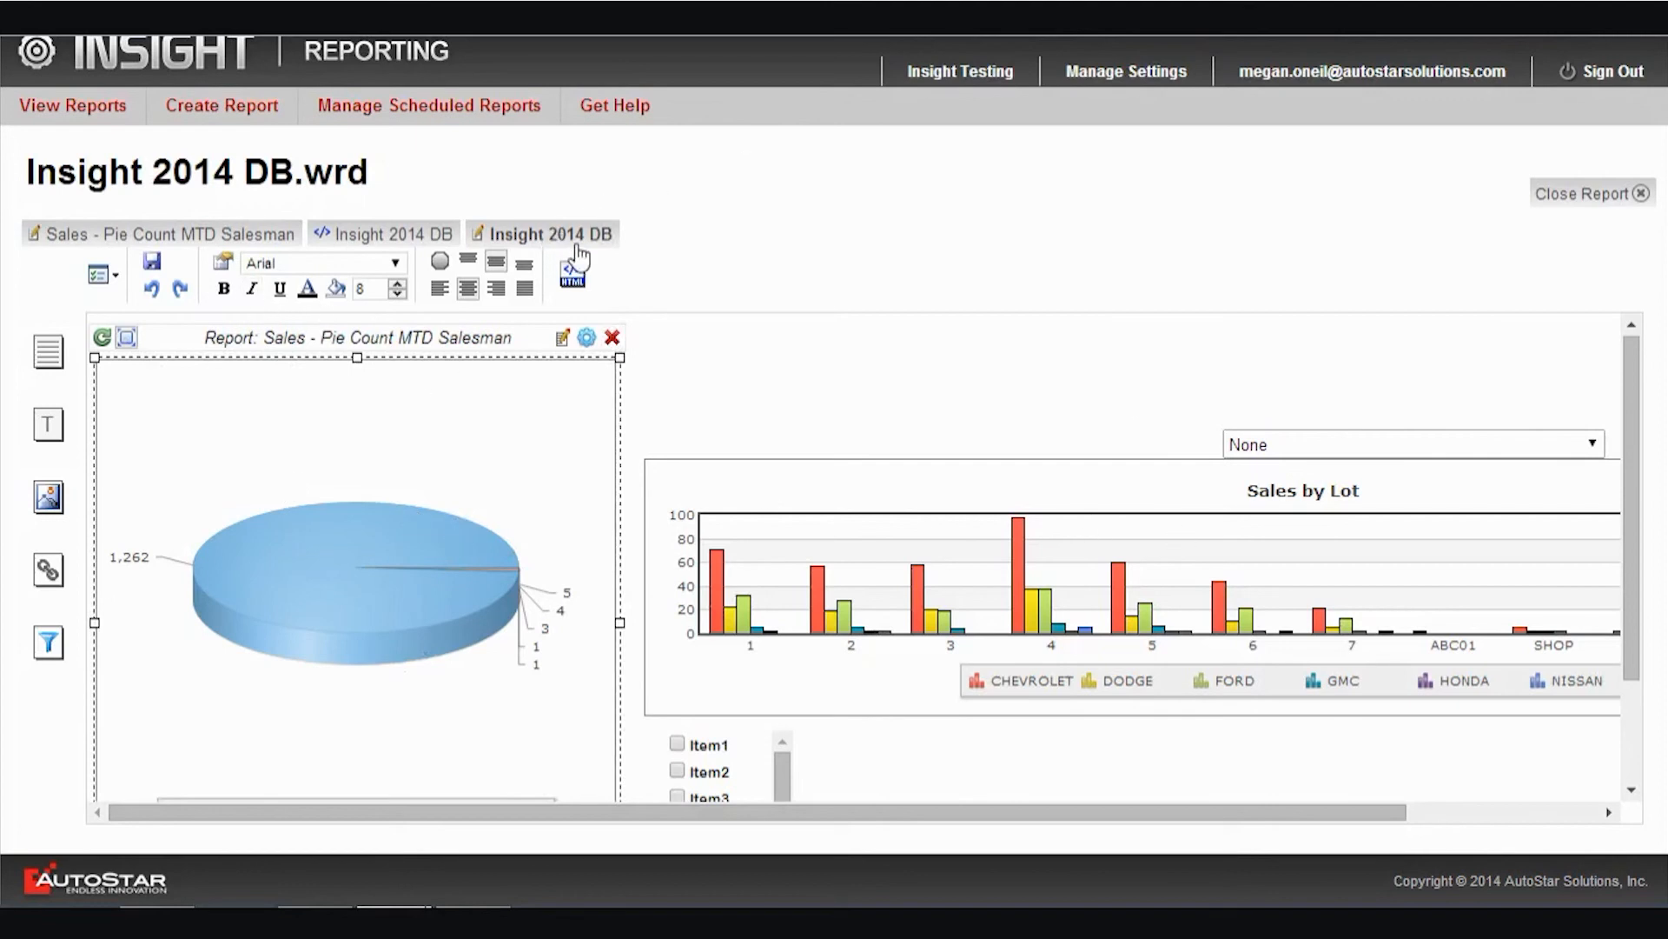
Close the dashboard's HTML output and exit the report designer
click(445, 238)
click(473, 233)
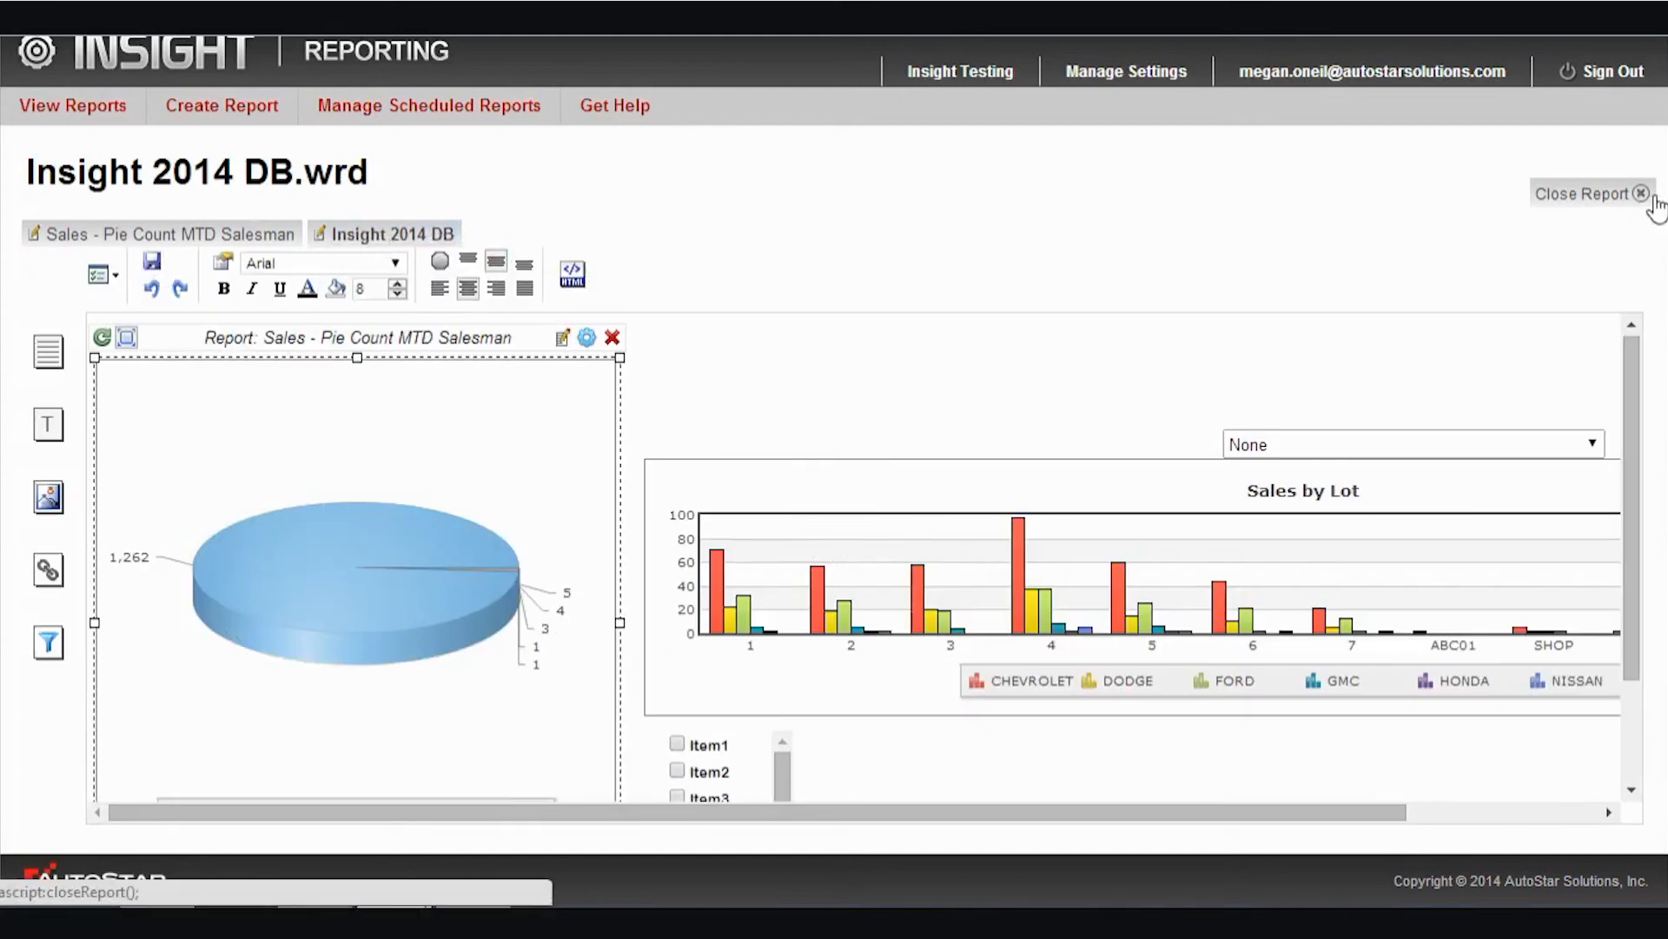
click(184, 65)
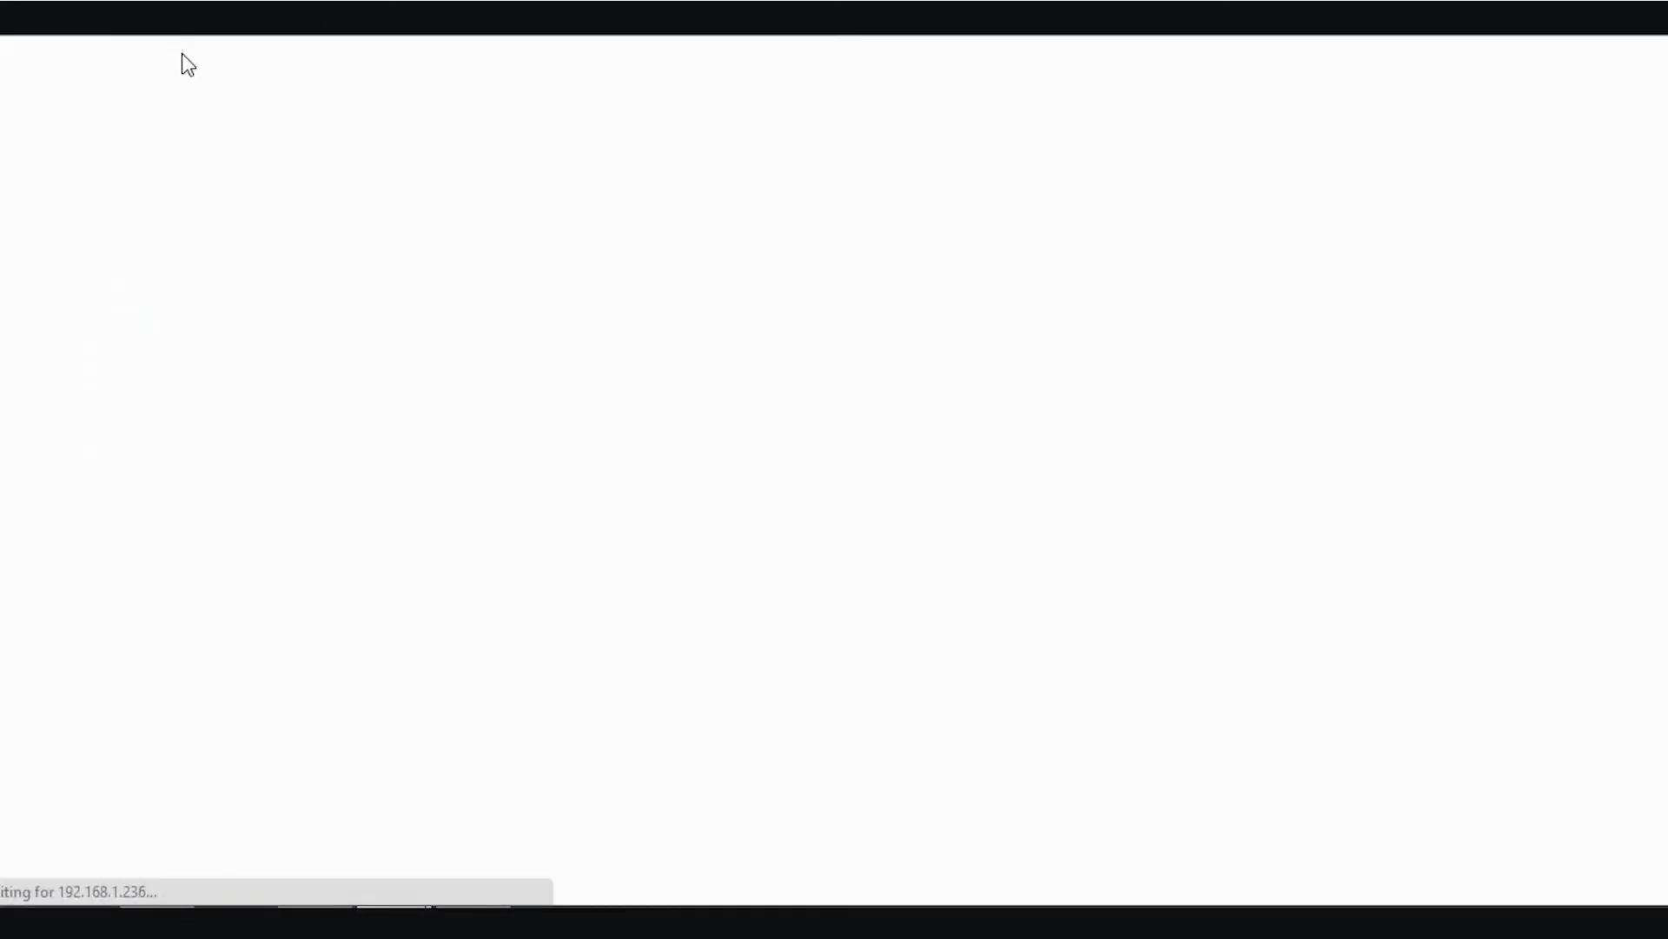